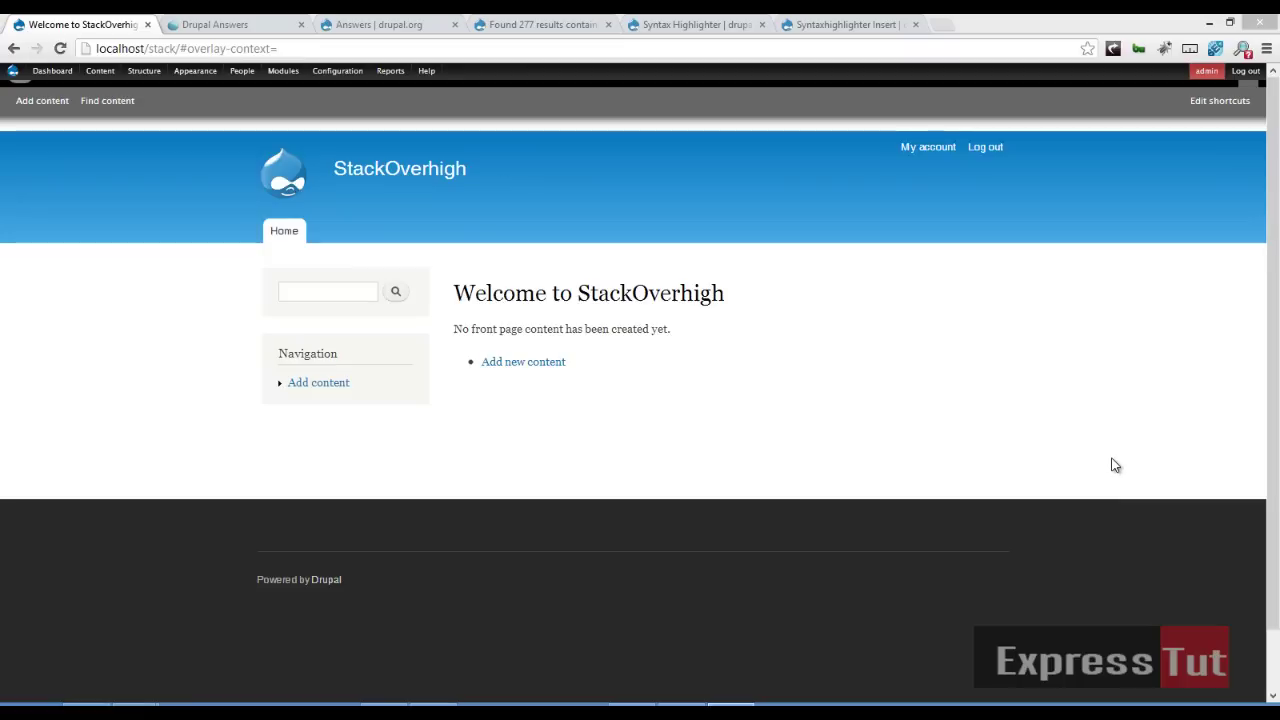
Switch to the Drupal Answers browser tab showing its top active questions
left_click(200, 24)
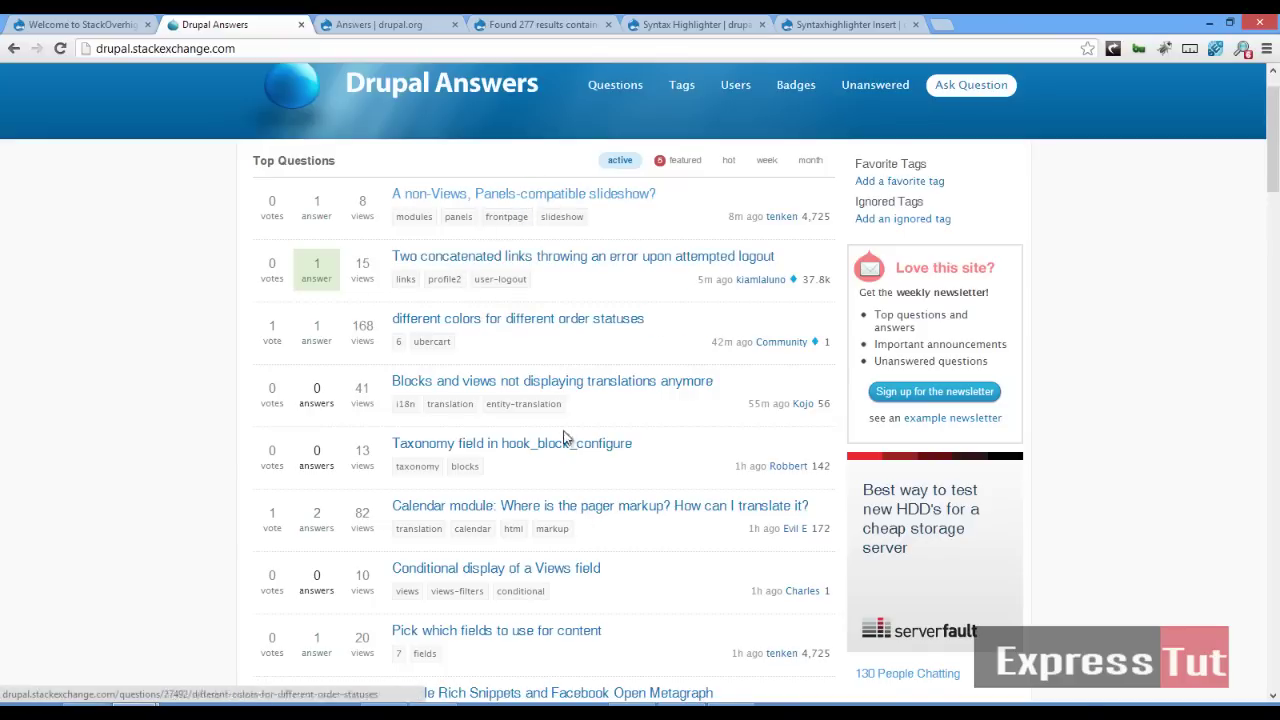
Browse Unanswered and all Questions, then open the question about custom PHP code downsides
left_click(873, 86)
scroll(845, 202, "down", 1)
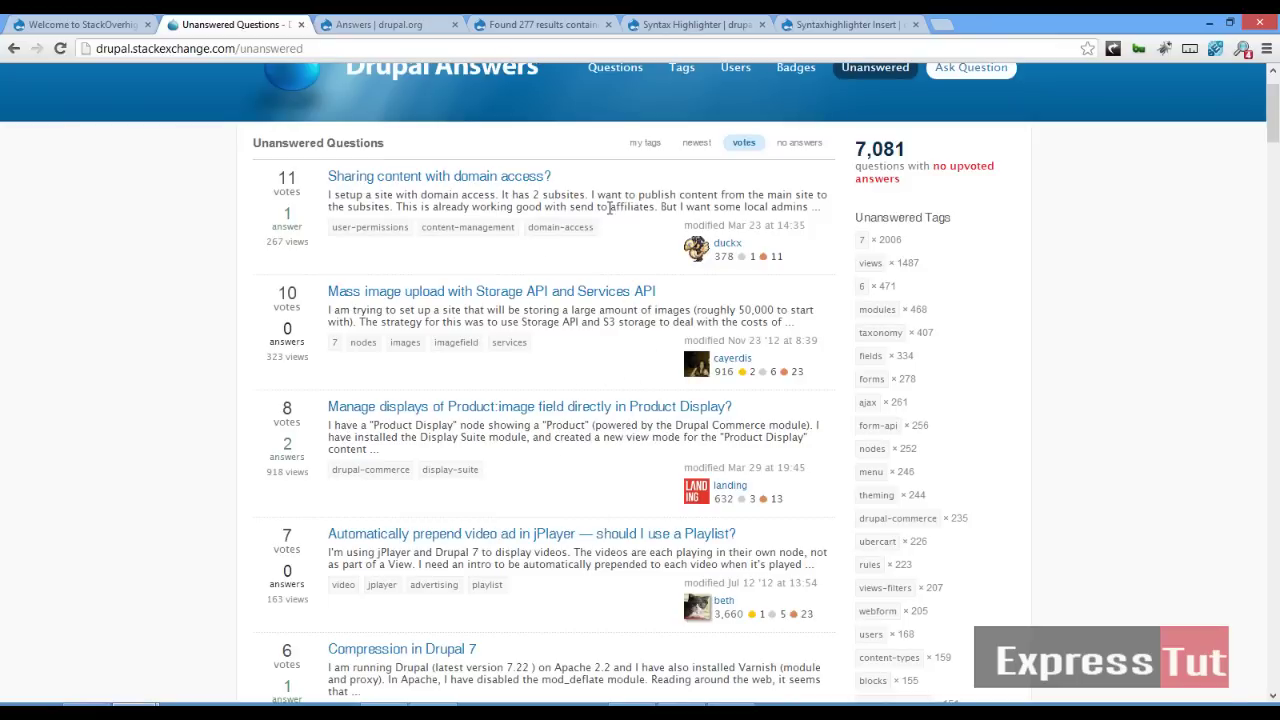
left_click(613, 68)
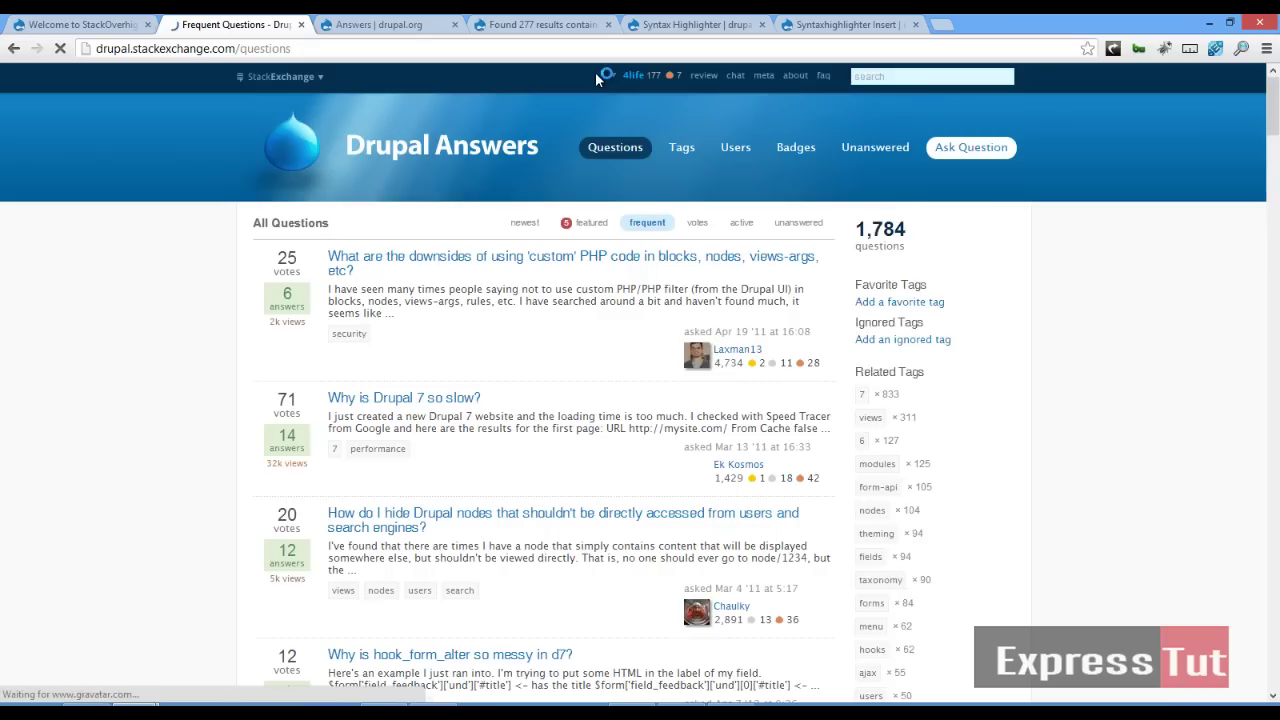
scroll(642, 266, "down", 2)
scroll(642, 265, "up", 1)
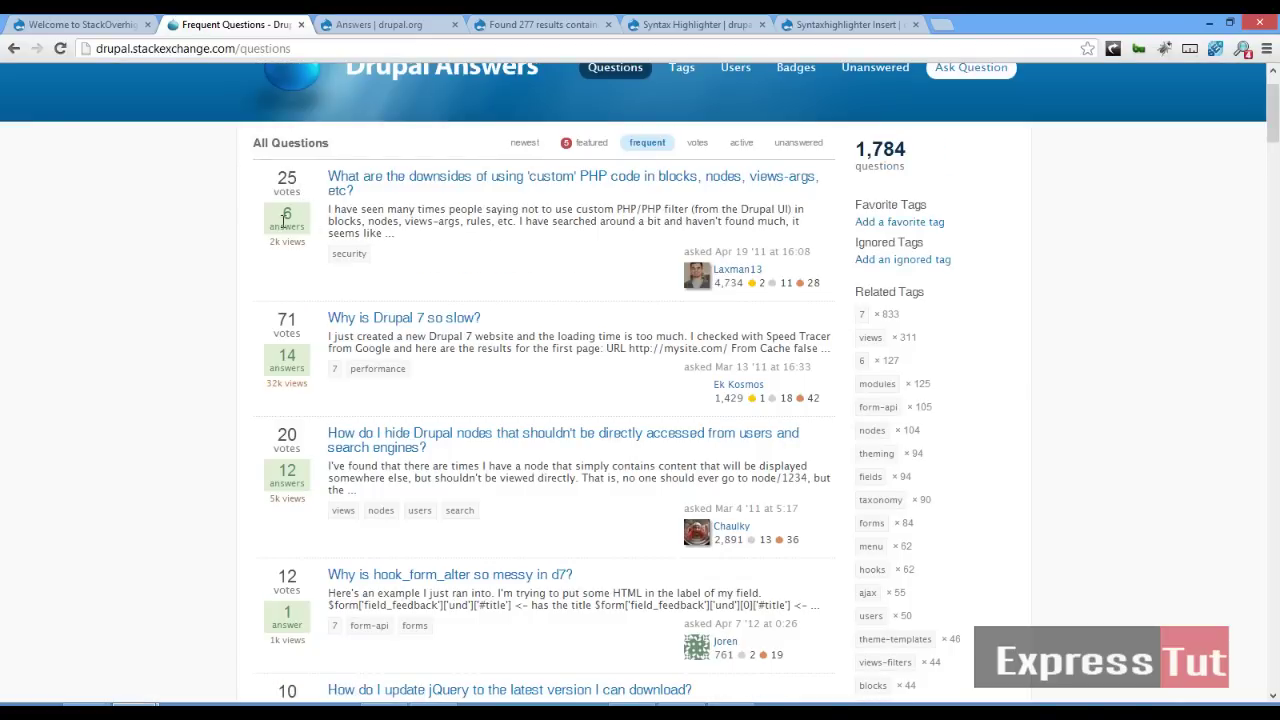
left_click(437, 180)
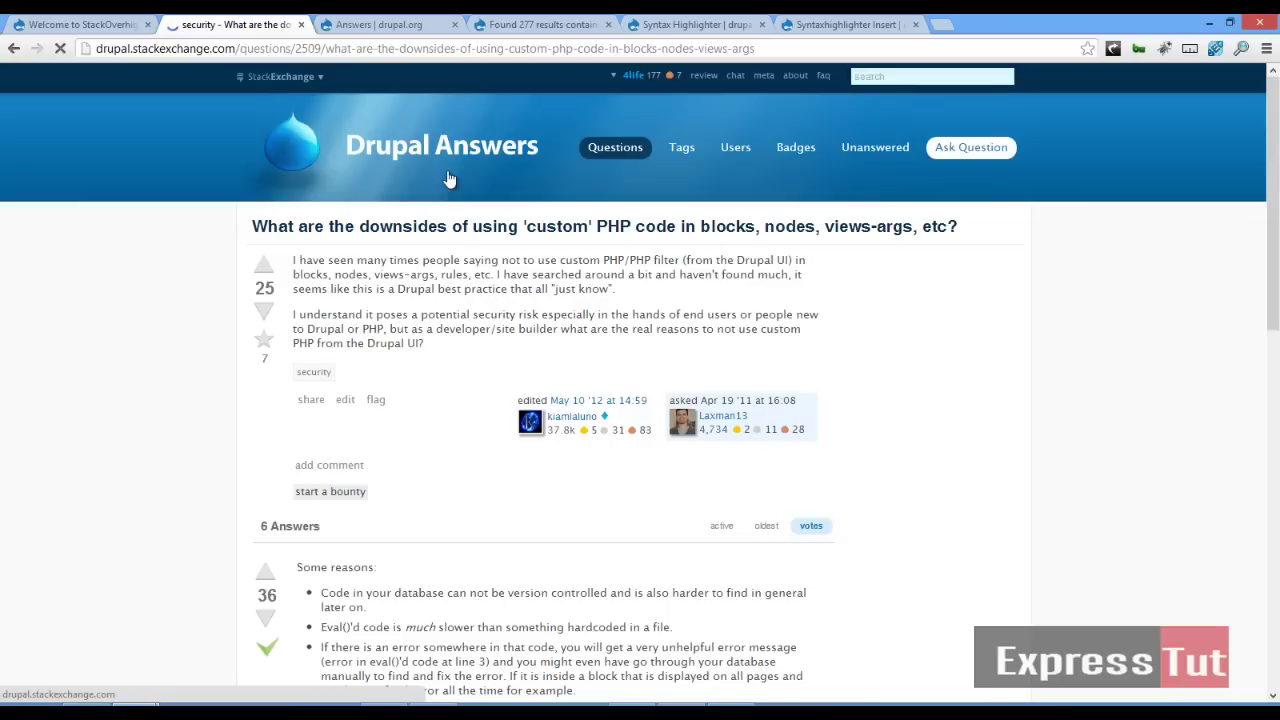
scroll(628, 286, "down", 10)
scroll(628, 286, "down", 10)
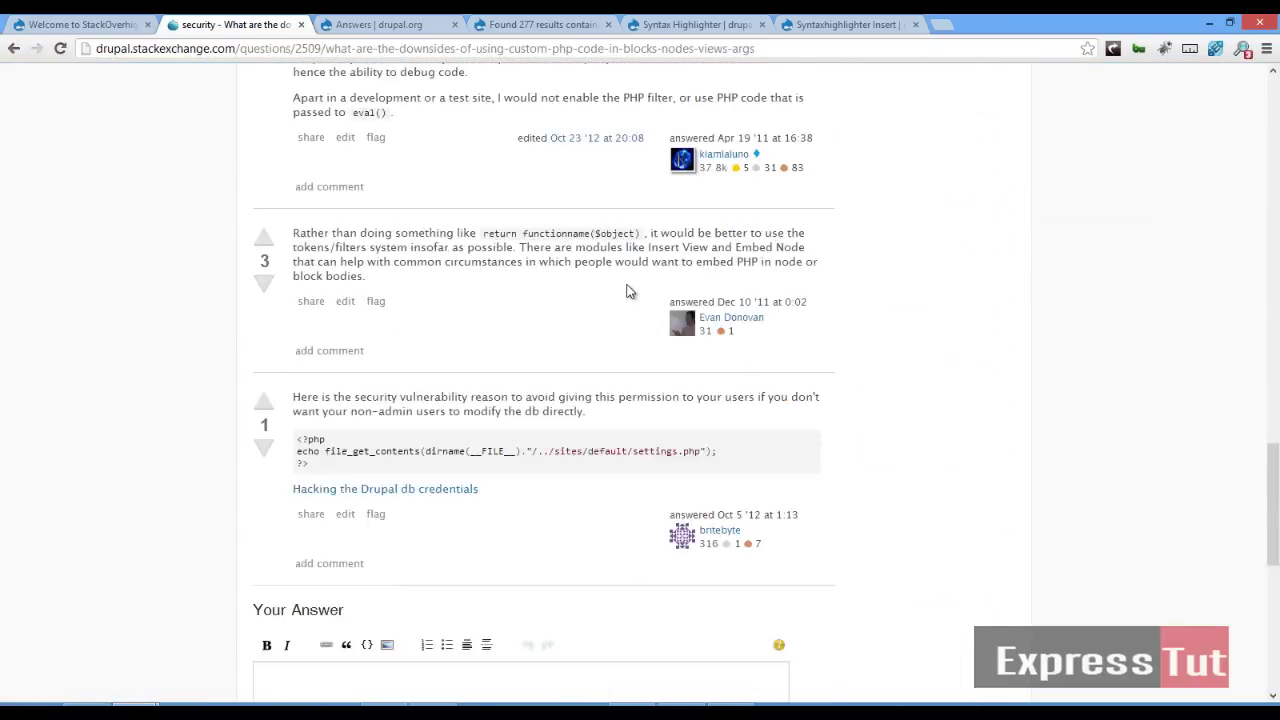
scroll(514, 237, "up", 2)
Insert a code sample into a draft answer, then return to the top of the question
left_click(479, 271)
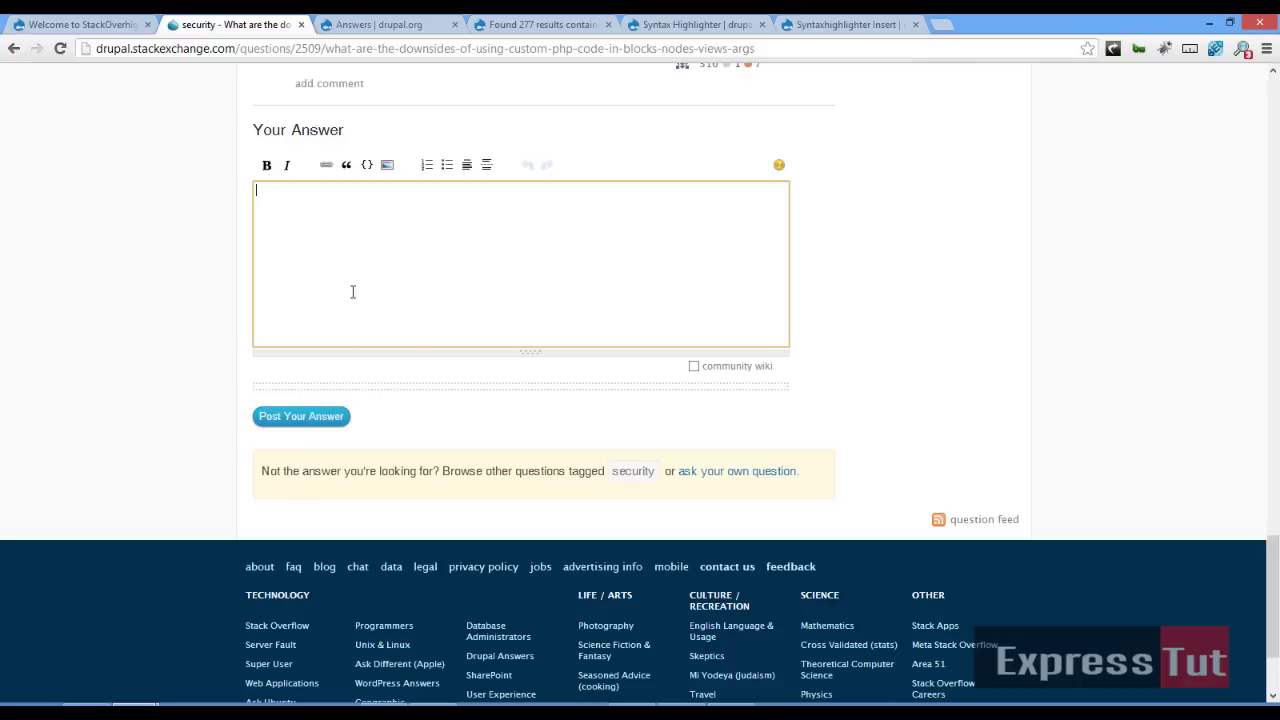
left_click(368, 166)
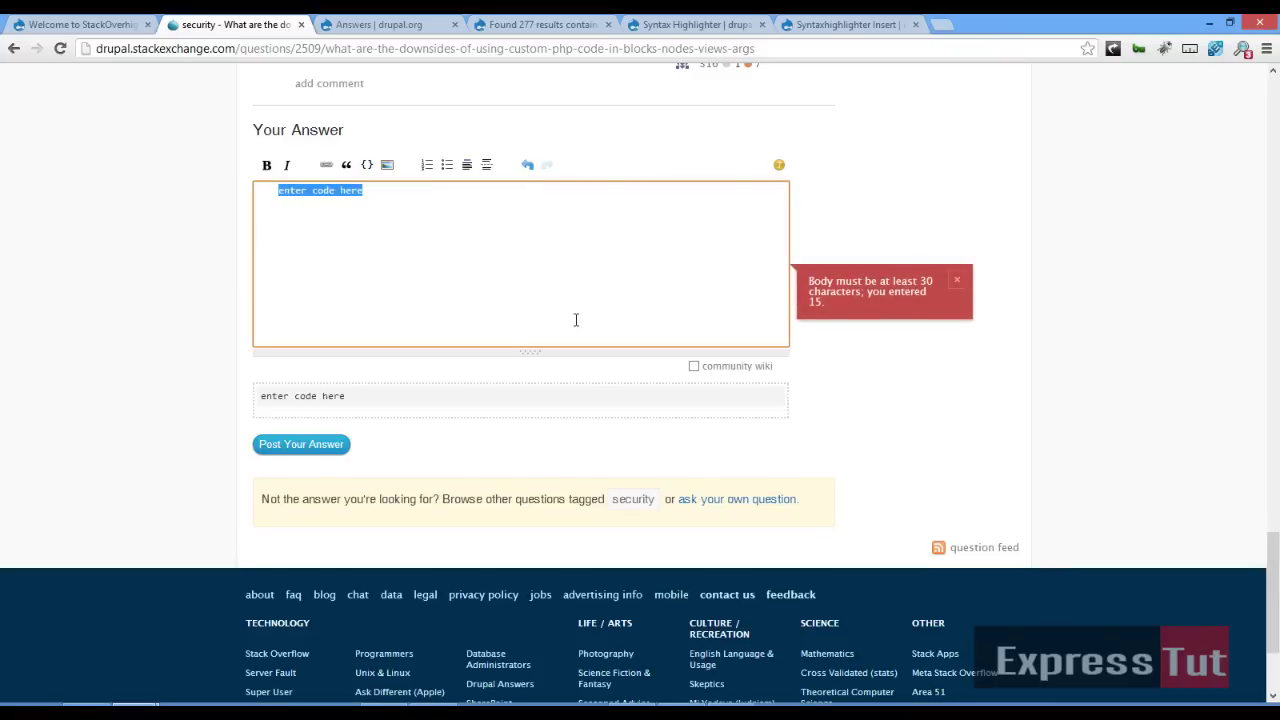
left_click(903, 240)
scroll(886, 309, "up", 4)
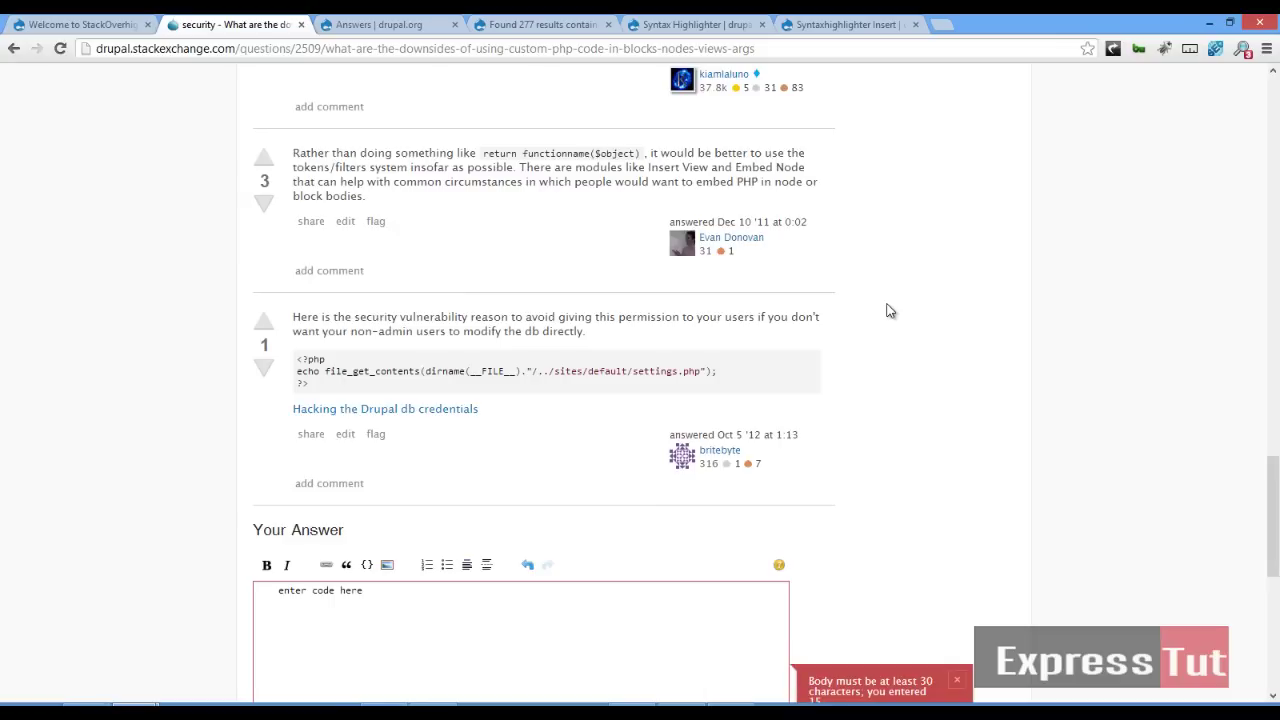
scroll(886, 309, "up", 10)
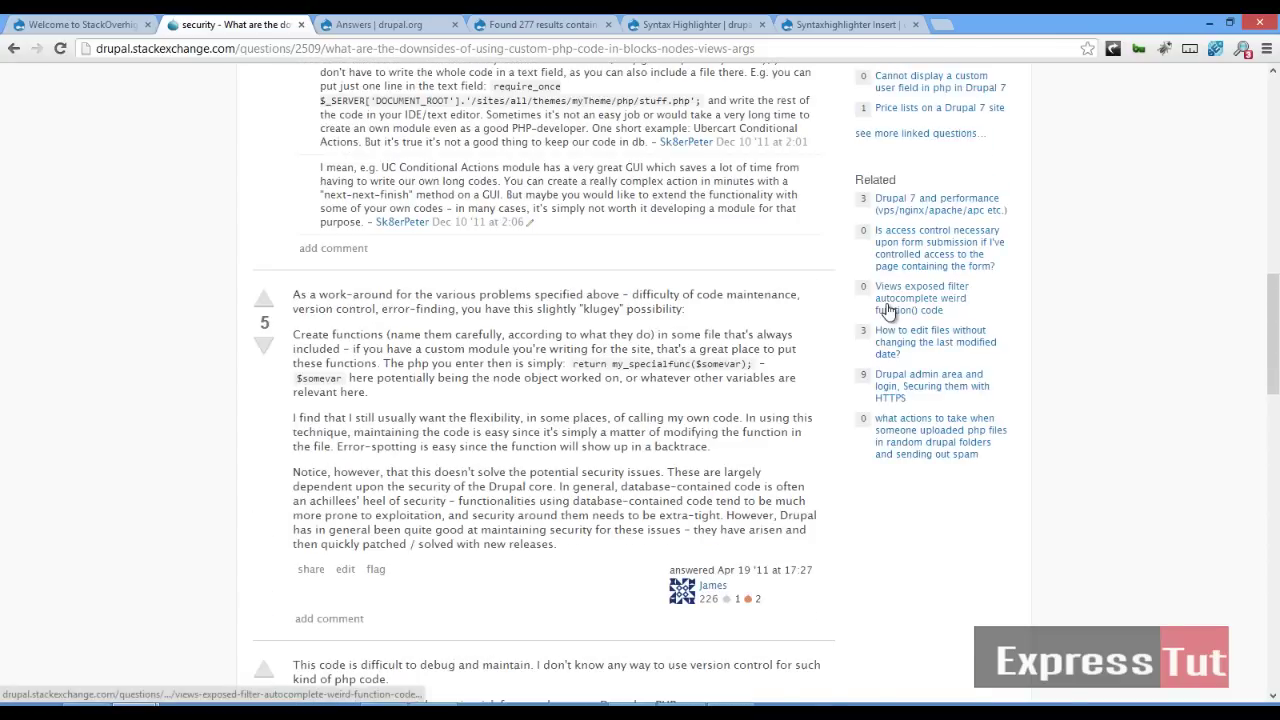
scroll(886, 309, "up", 15)
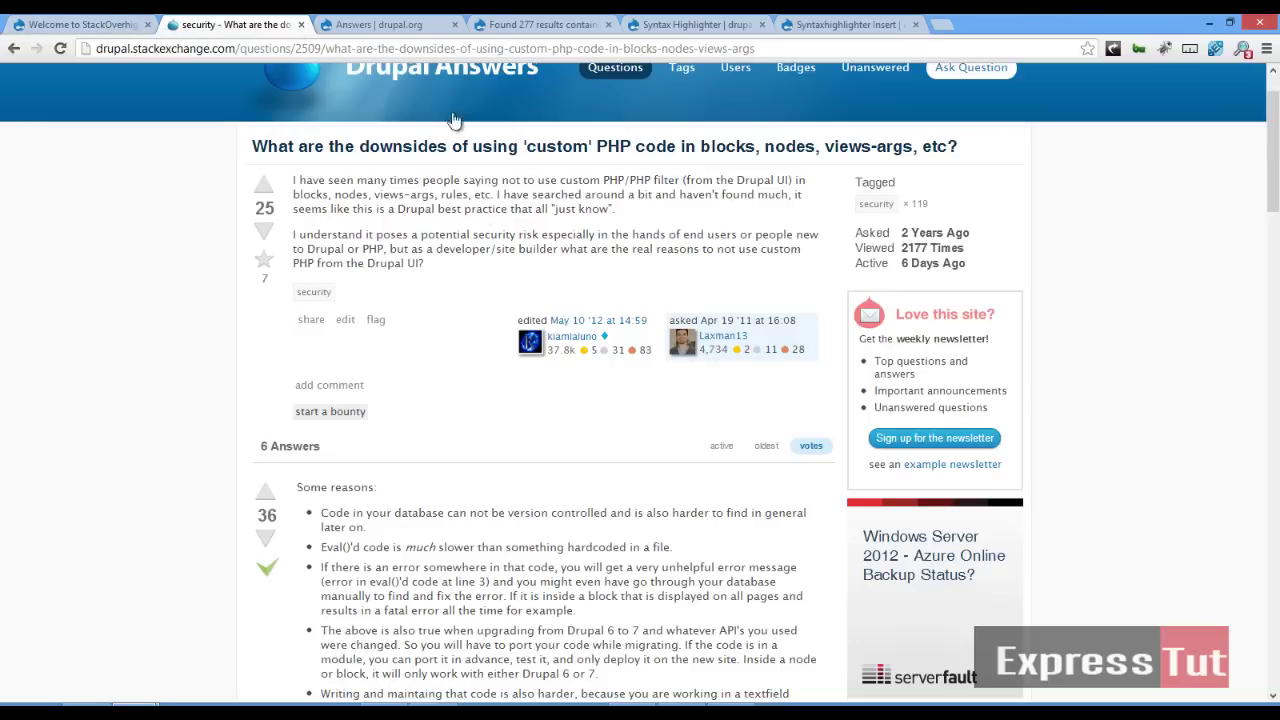
Compare the Answers, Syntax Highlighter and Syntaxhighlighter Insert pages, ending on Answers' 7.x-3.0 download
left_click(378, 28)
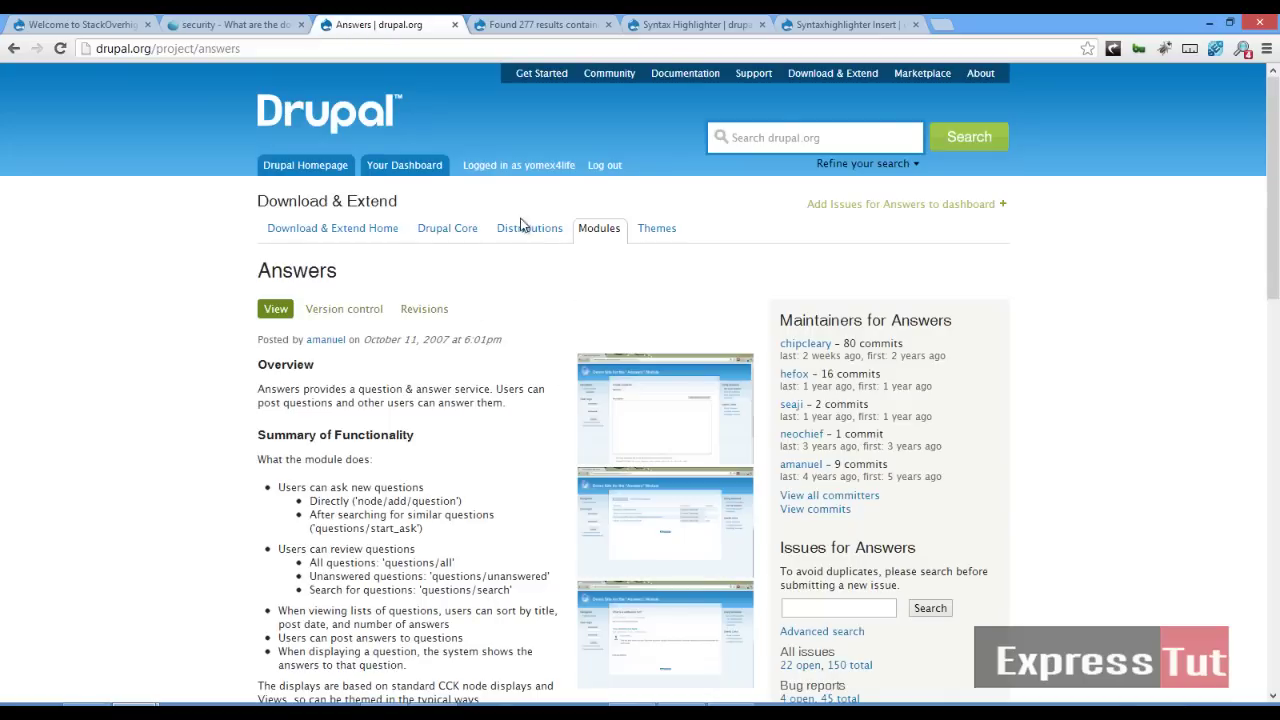
left_click(683, 26)
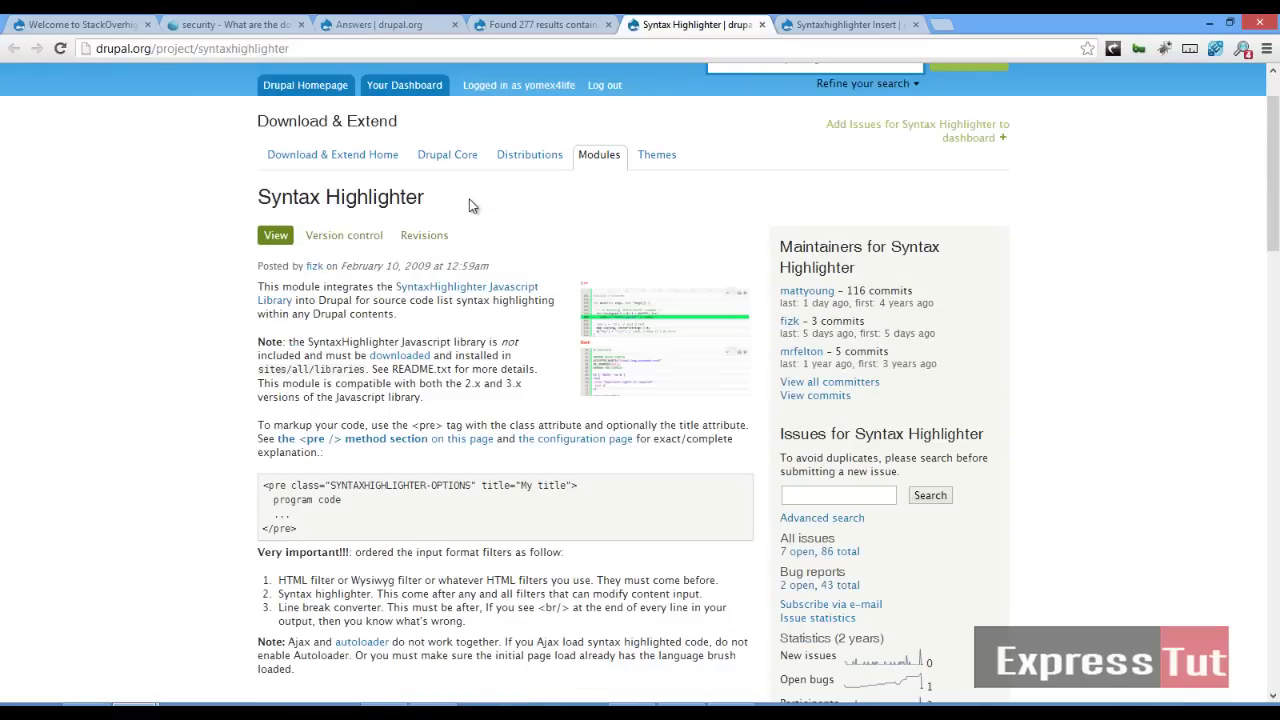
left_click(846, 27)
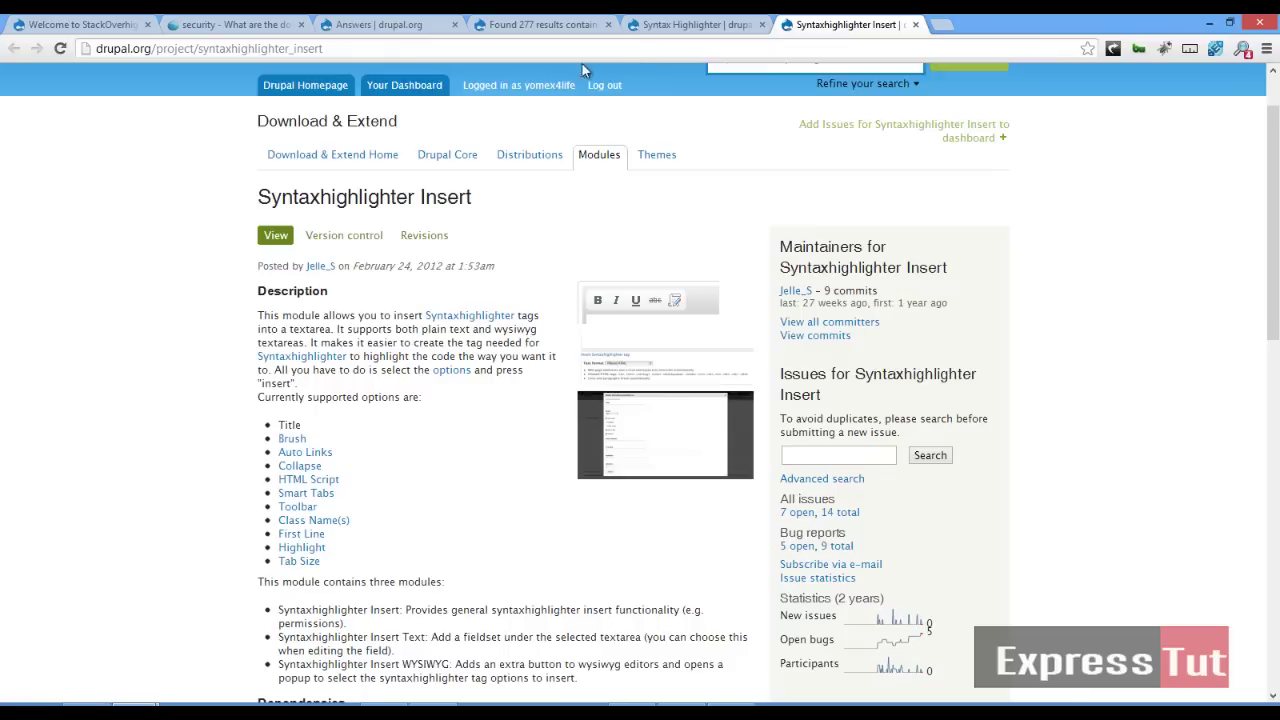
left_click(405, 22)
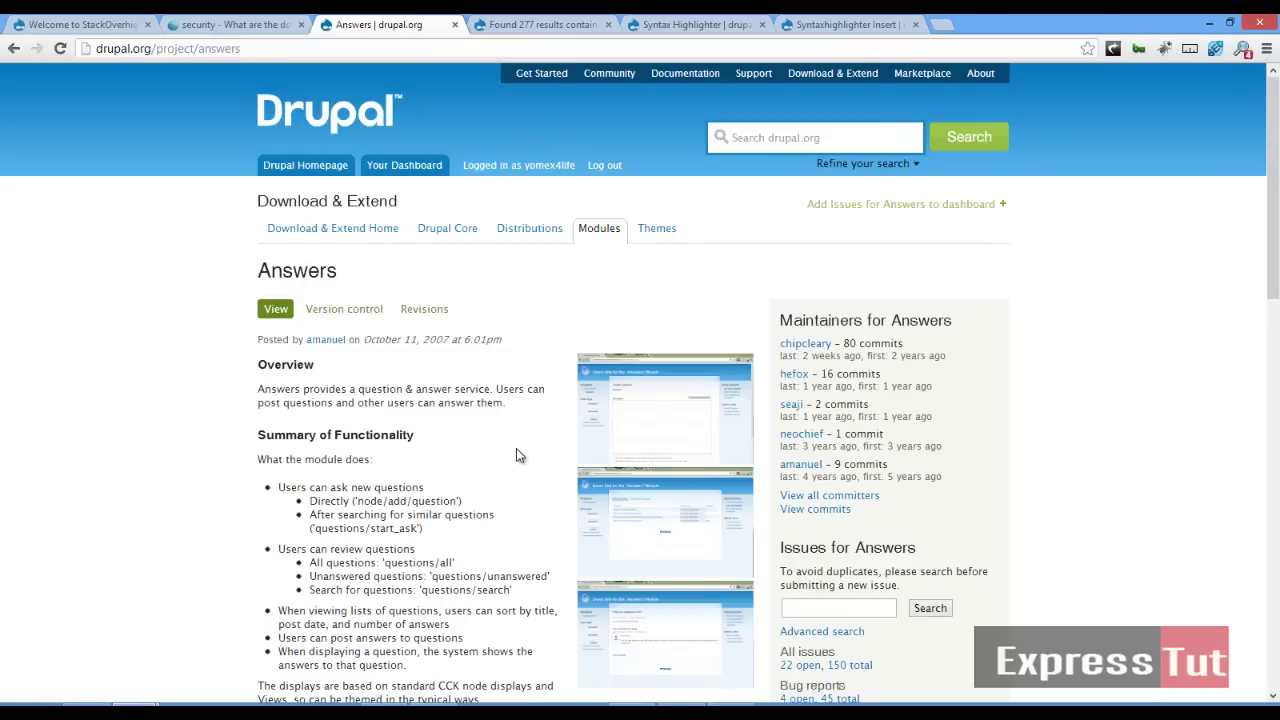
scroll(516, 447, "down", 2)
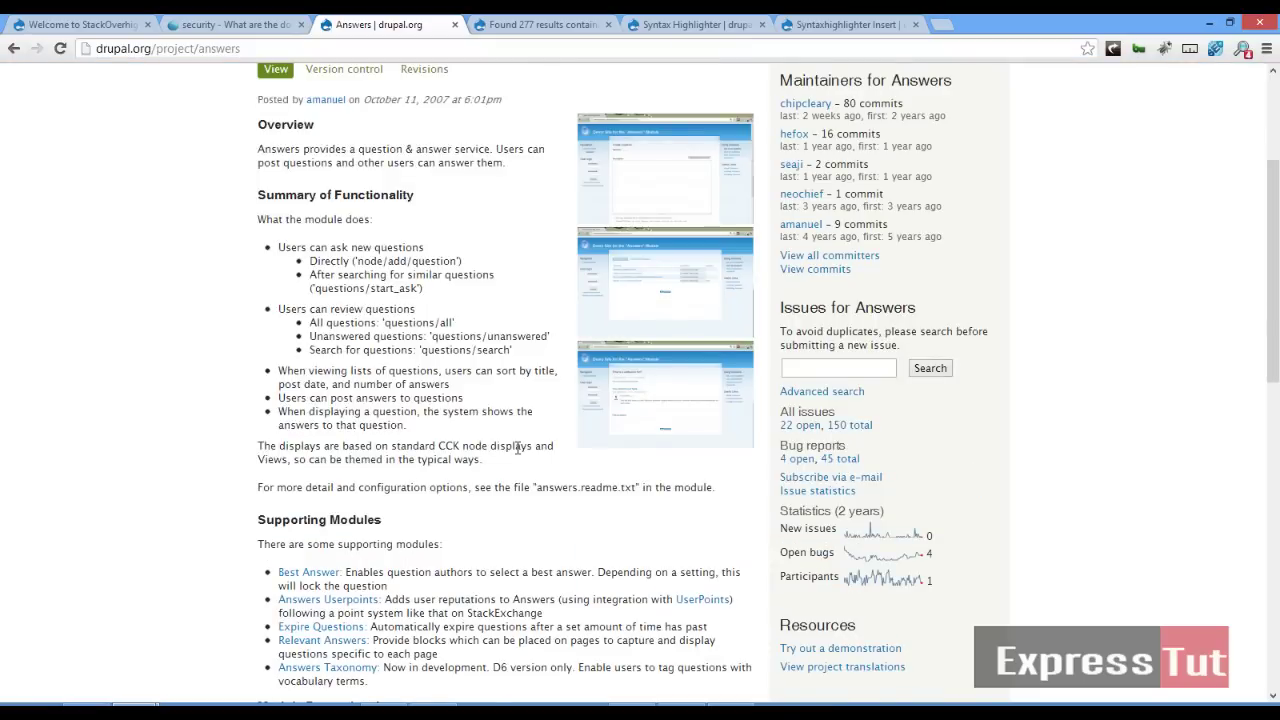
scroll(517, 447, "down", 8)
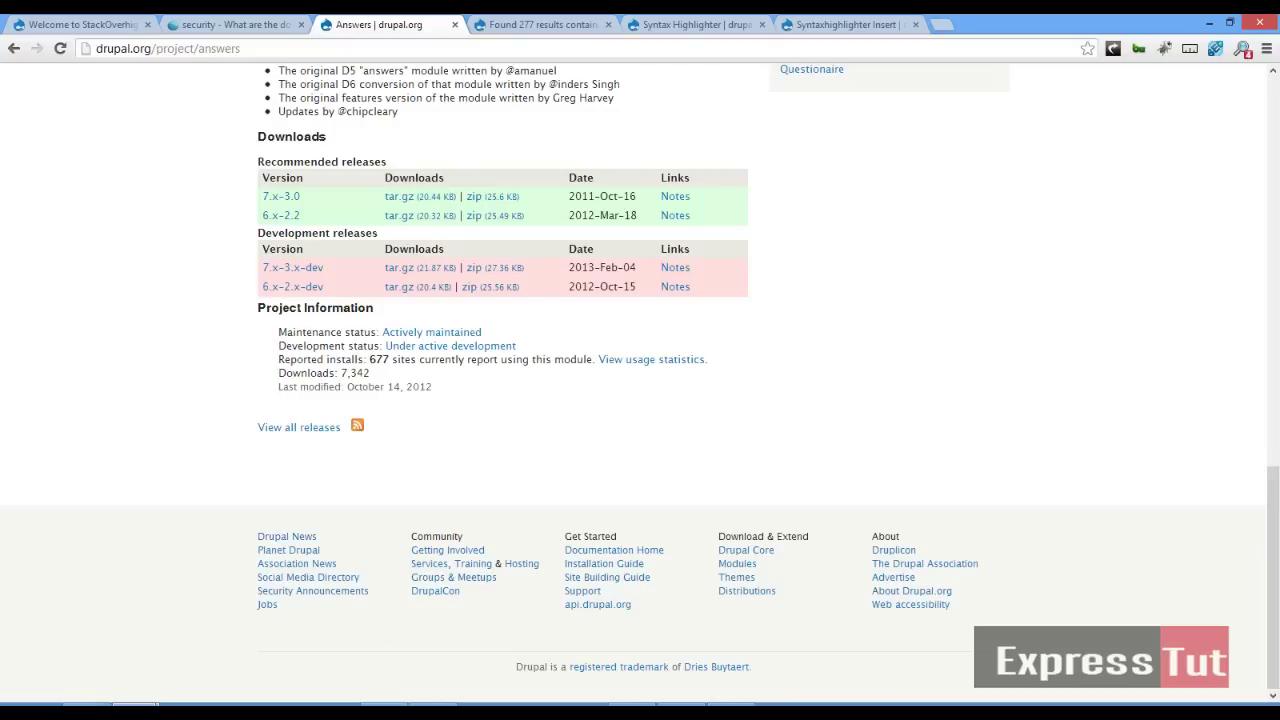
Download the Answers module with 'drush dl answers' in the Drush prompt
left_click(385, 710)
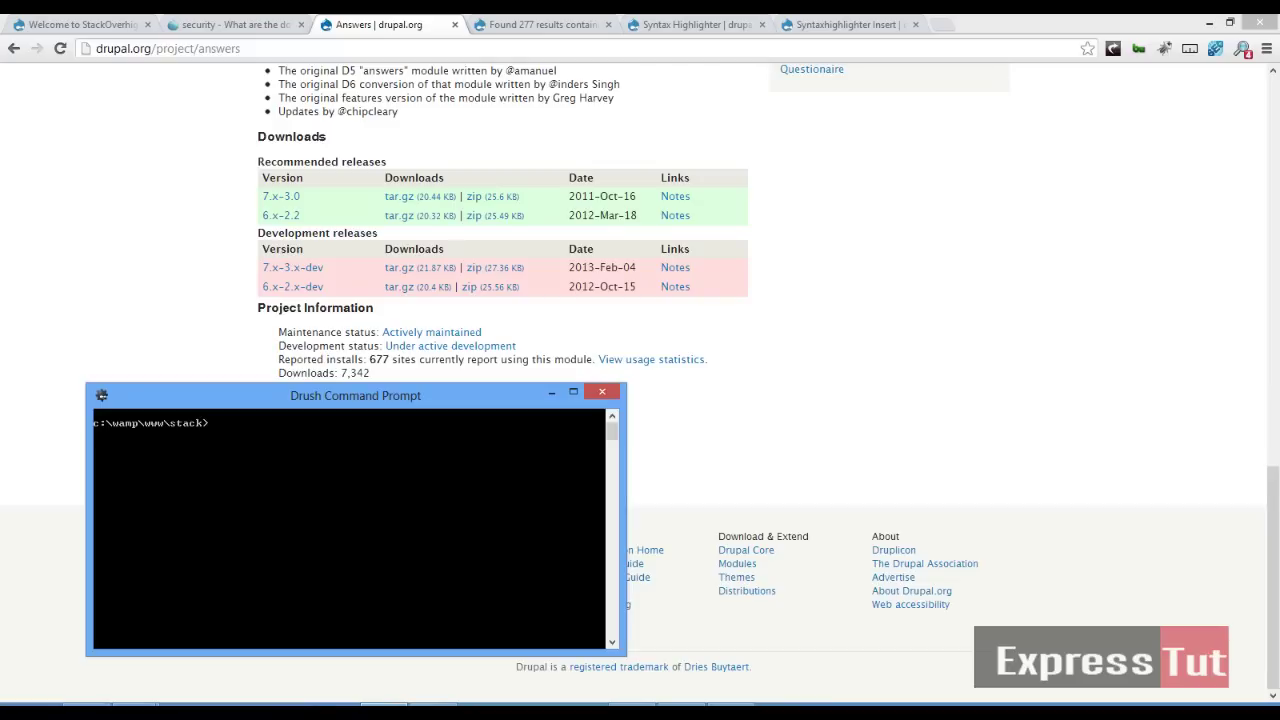
type("drush dl answers")
key("Return")
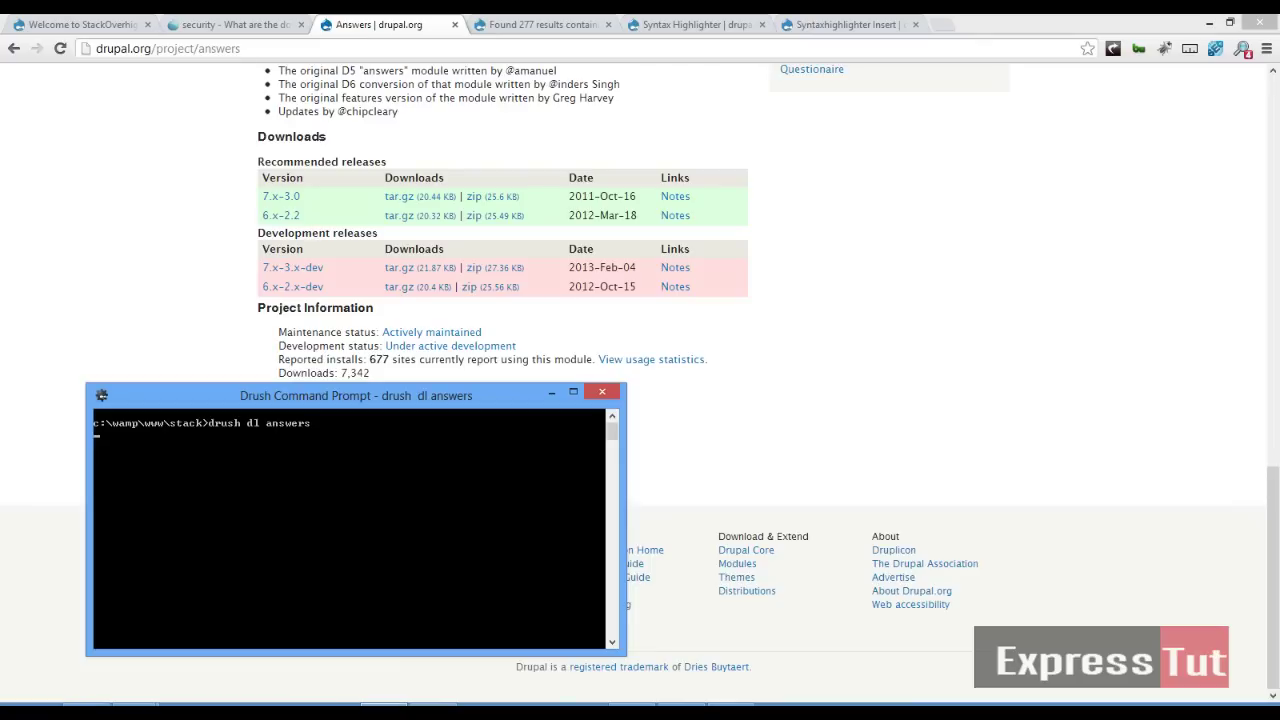
Enable Answers and its dependencies with 'drush en answers -y'
type("drush en answers -y")
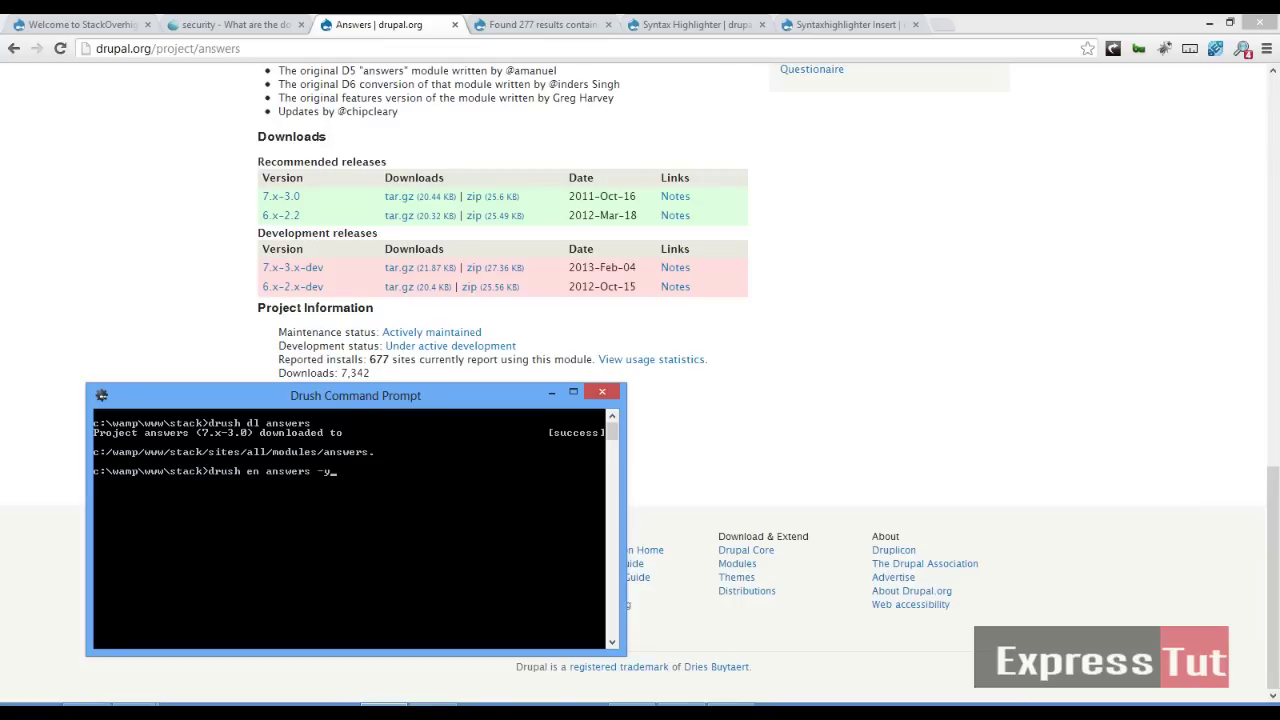
key("Return")
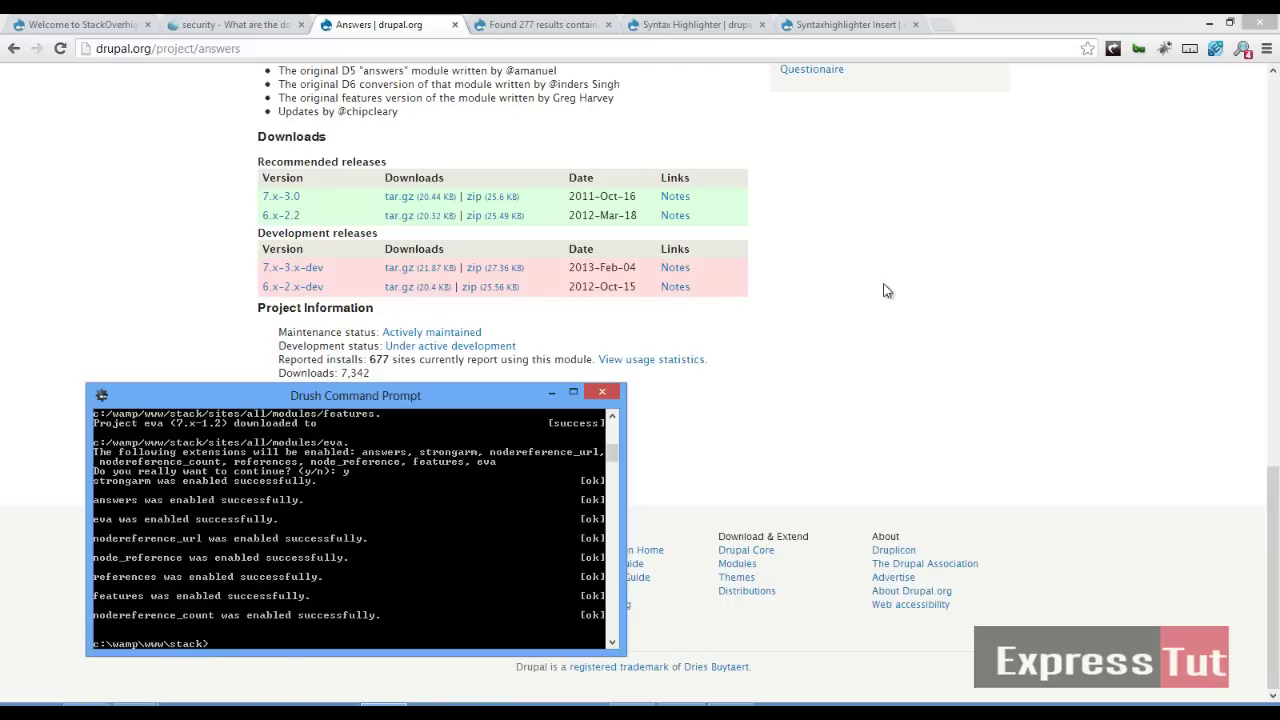
left_click(56, 24)
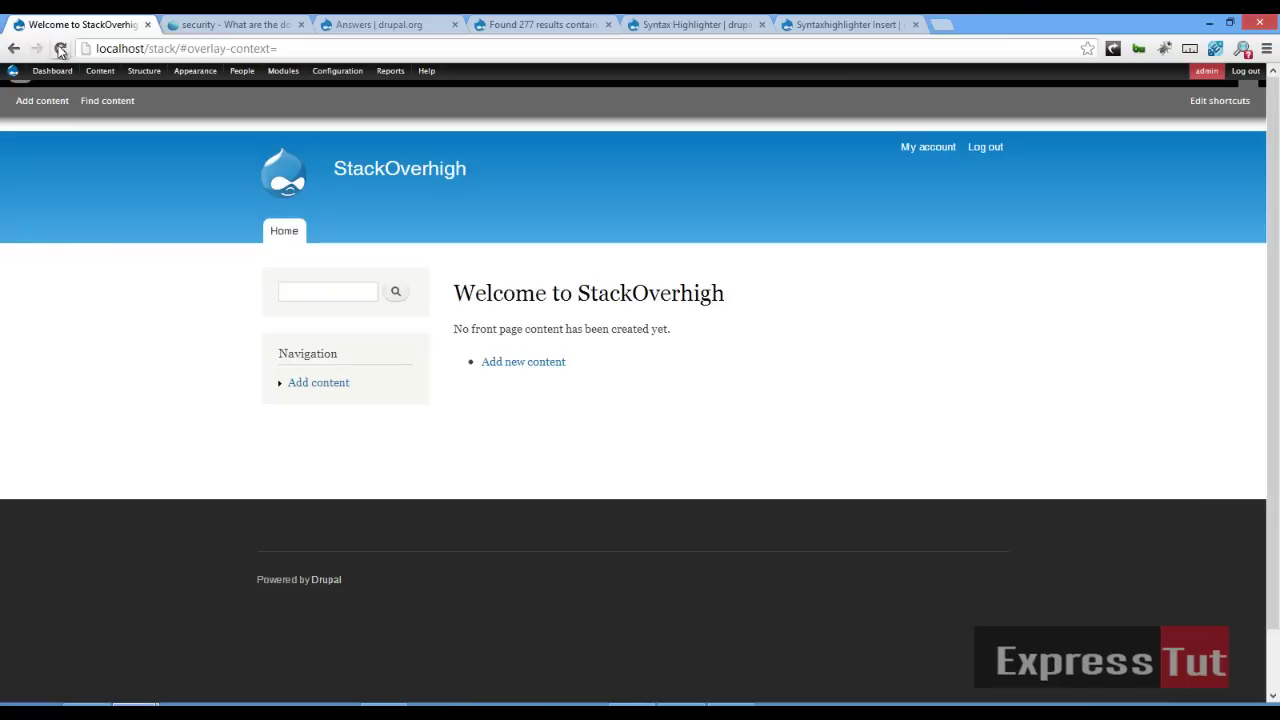
Reload StackOverhigh and start a new Question via Content > Add content > Question
left_click(60, 49)
mouse_move(98, 80)
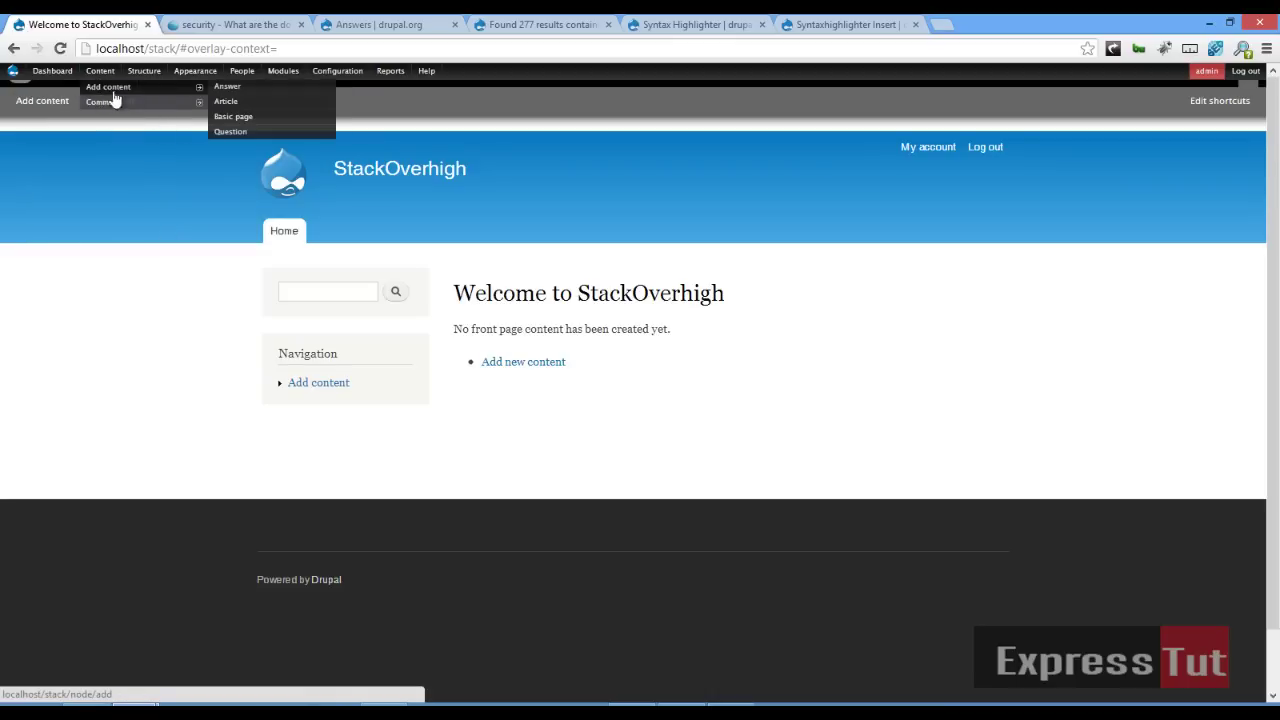
left_click(257, 133)
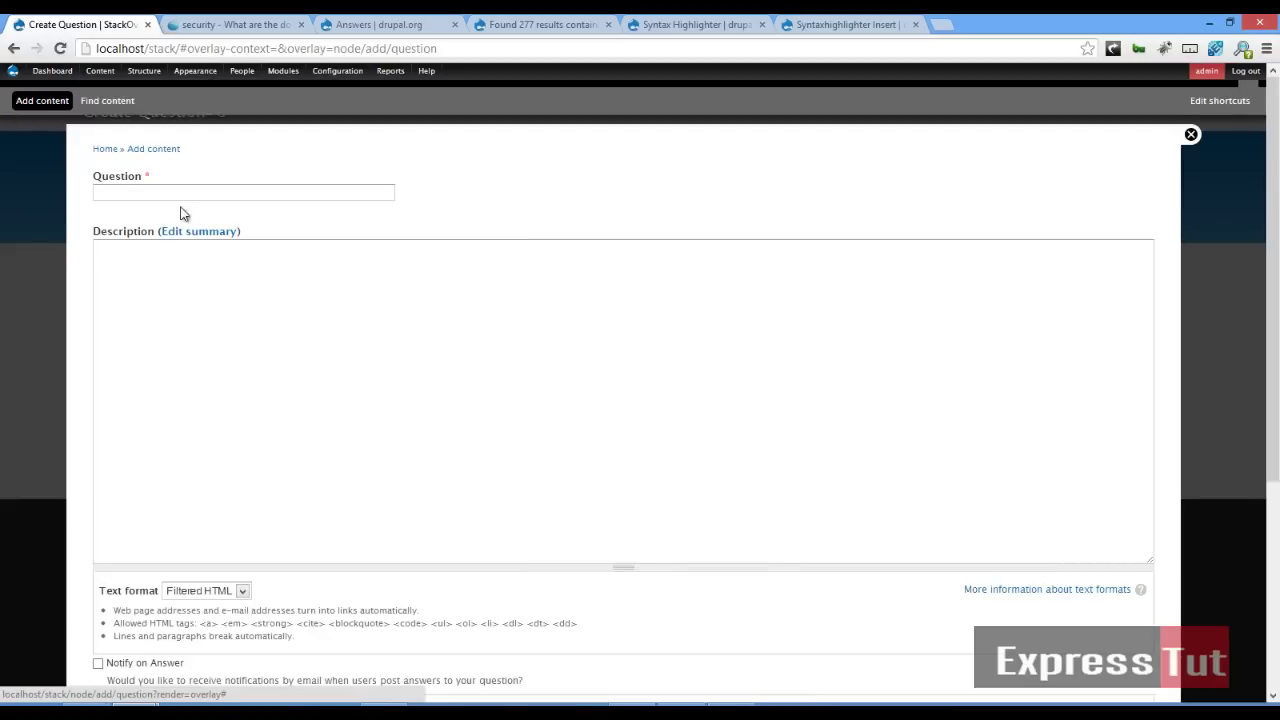
Post 'Question 1' with body 'This is going to be the first question' and Notify on Answer ticked
left_click(164, 189)
type("Qu")
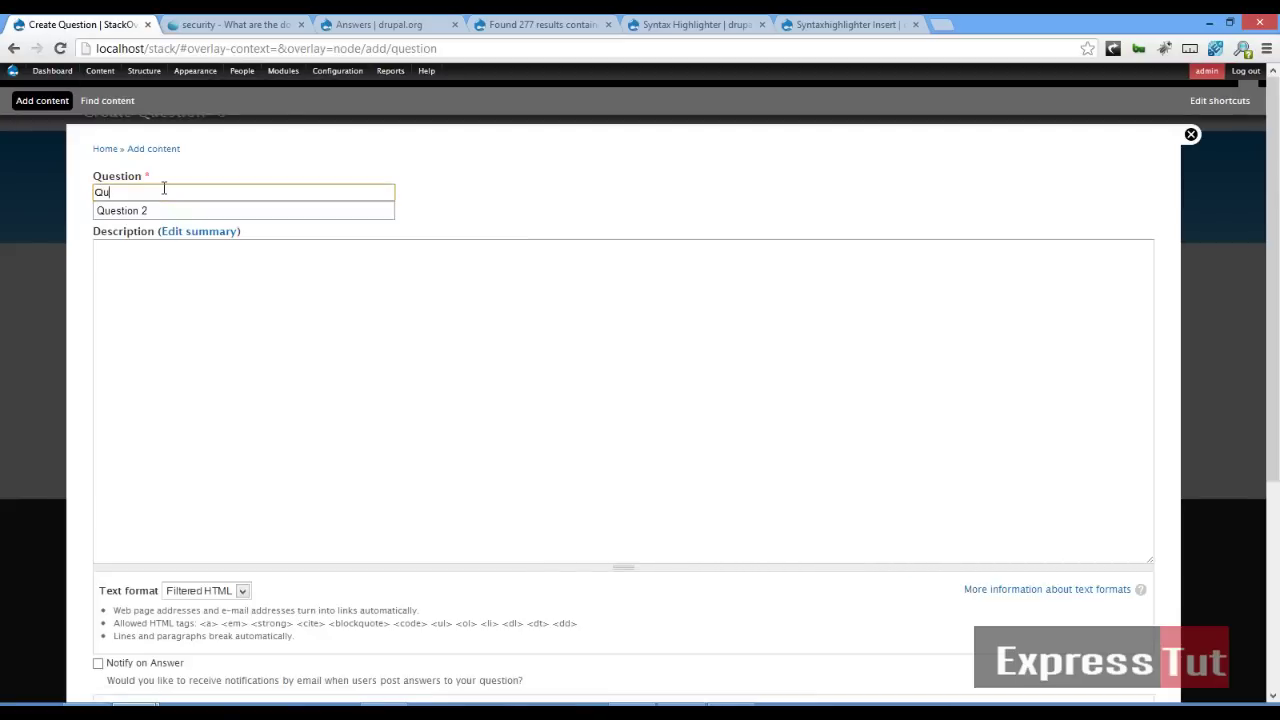
type("estion 1")
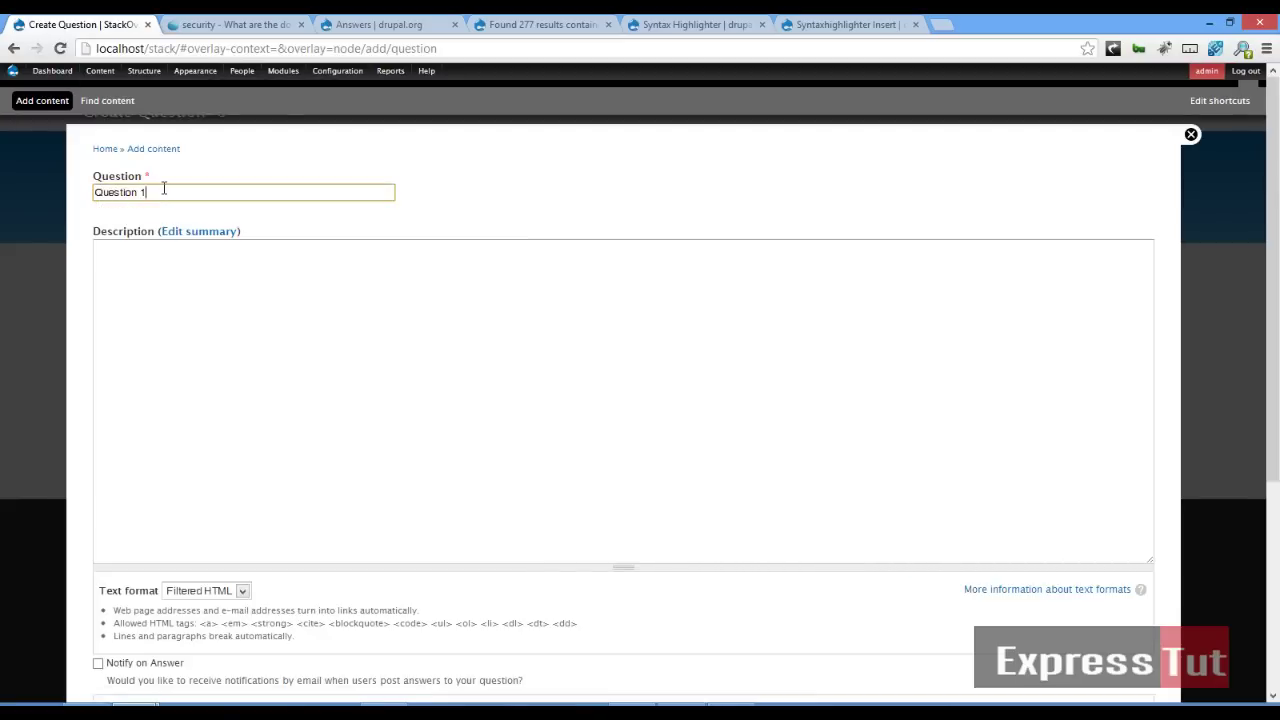
key("Tab")
key("Tab")
type("Thi")
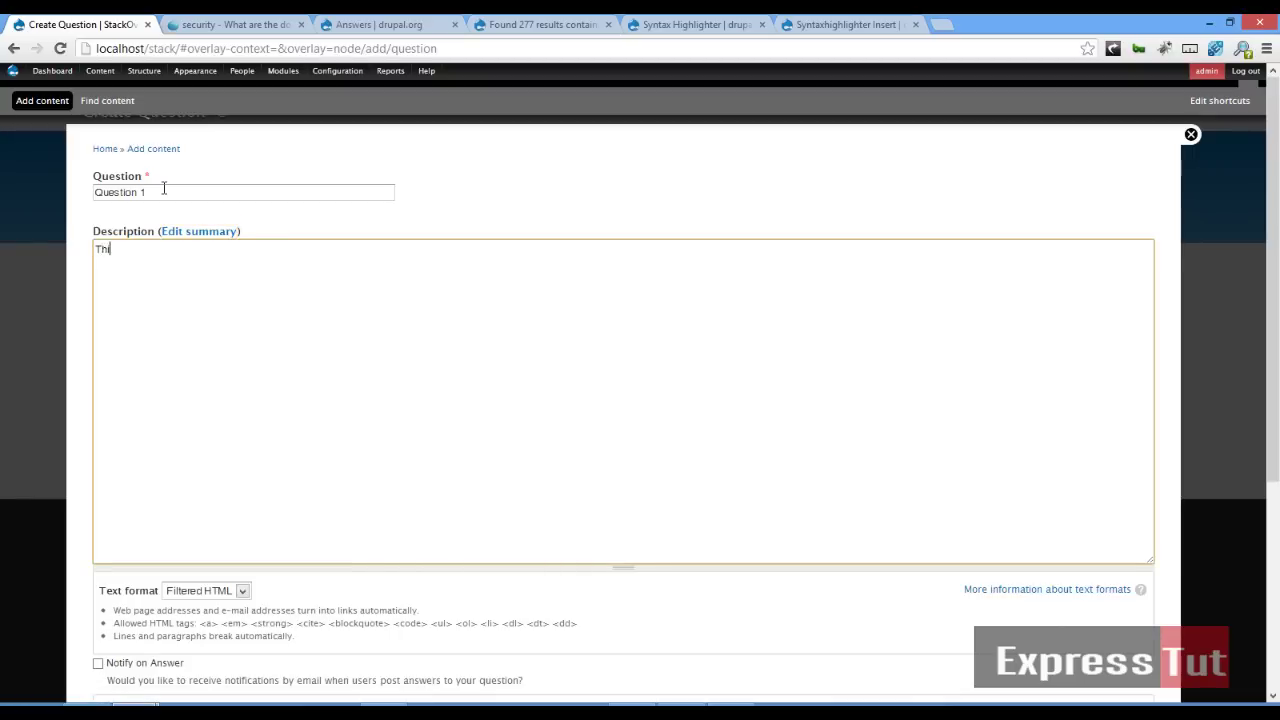
type("s is going to be the first question")
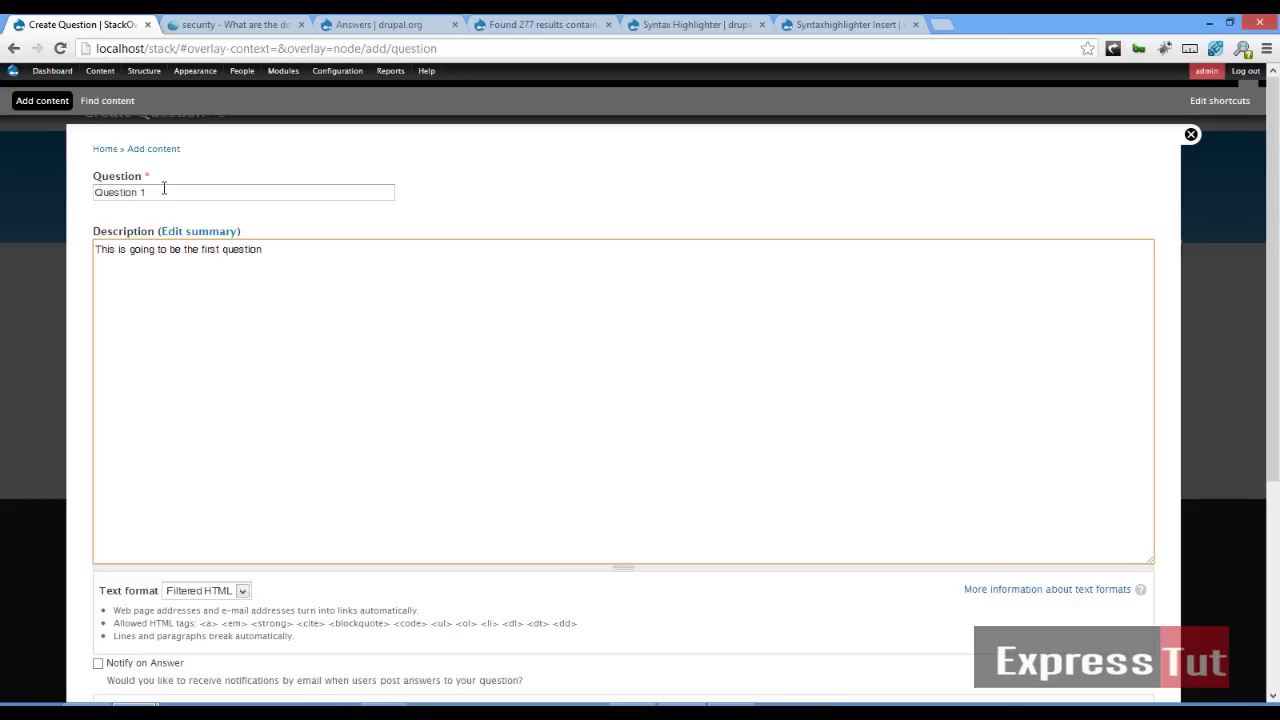
scroll(197, 217, "down", 3)
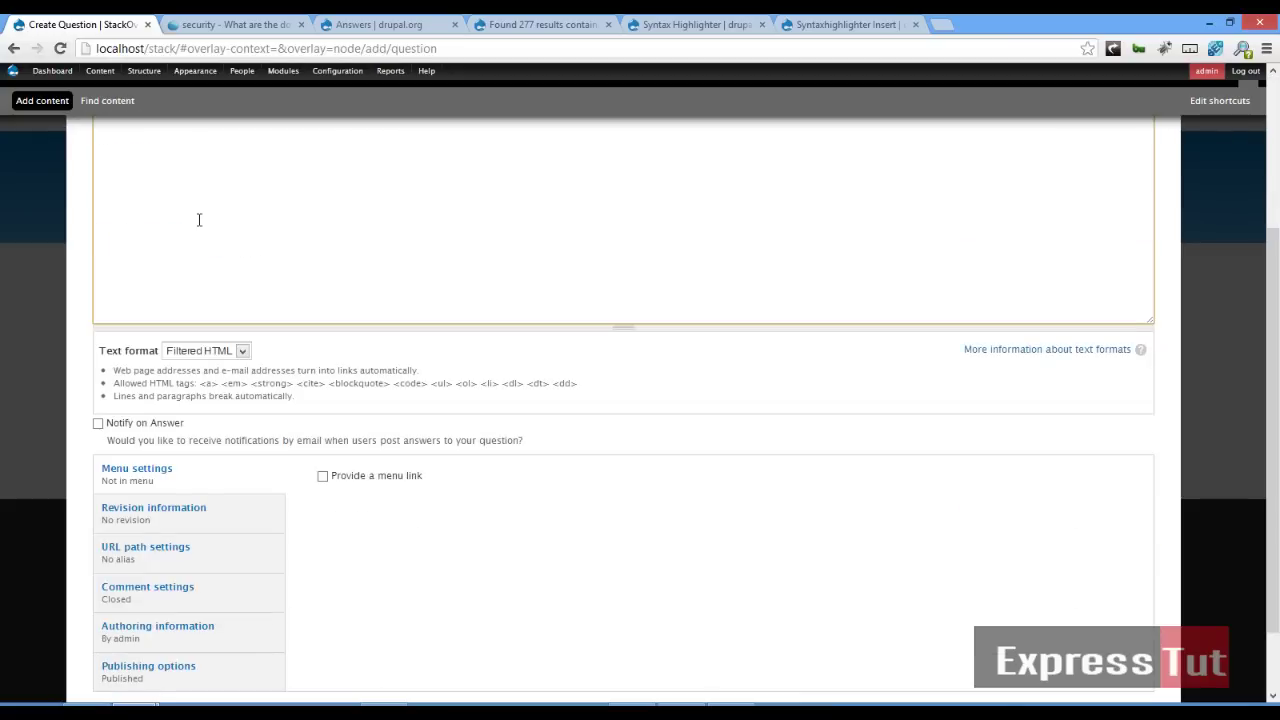
left_click(167, 426)
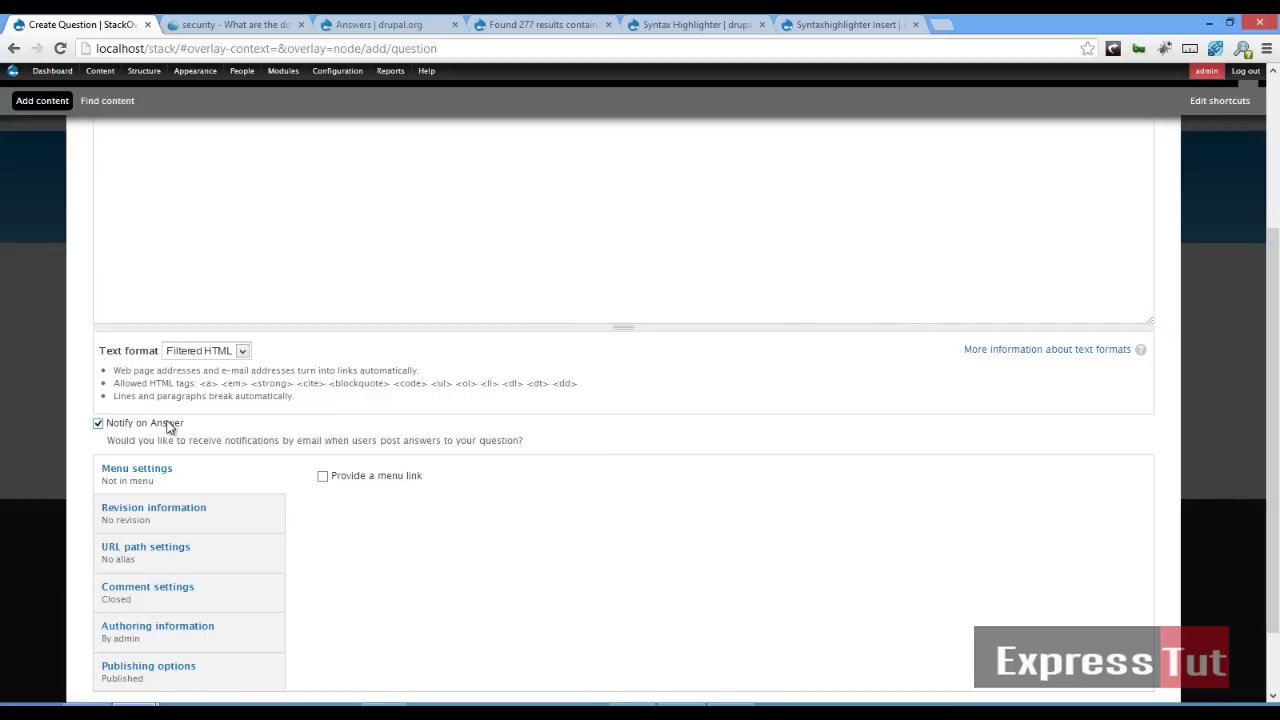
scroll(200, 440, "down", 1)
left_click(165, 634)
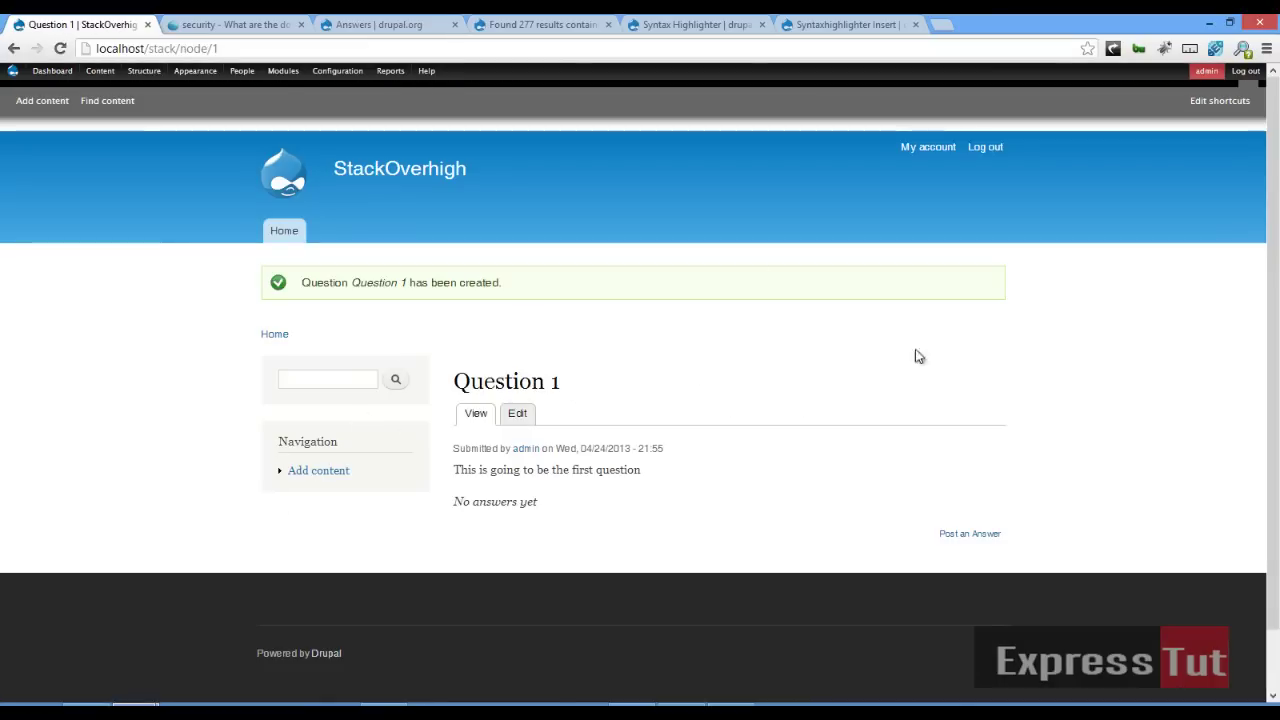
scroll(940, 396, "down", 1)
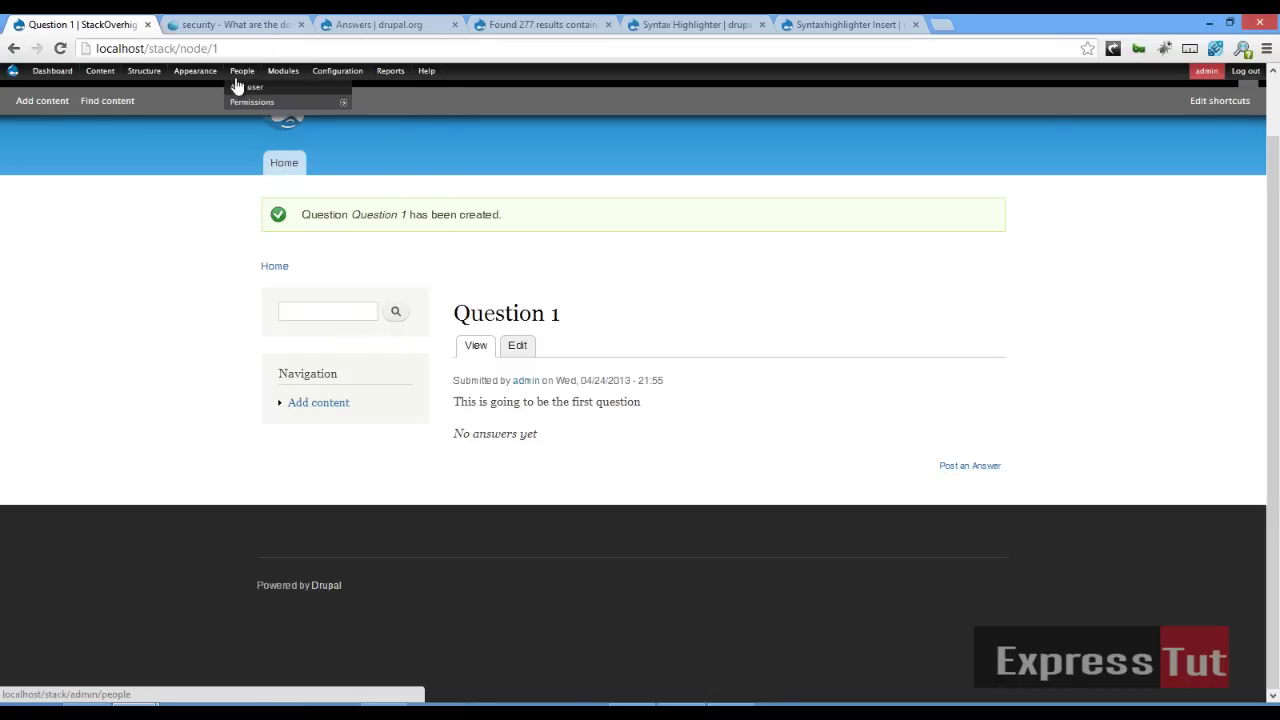
Fill in the new user's username, e-mail and password fields on People > Add user and submit
left_click(242, 89)
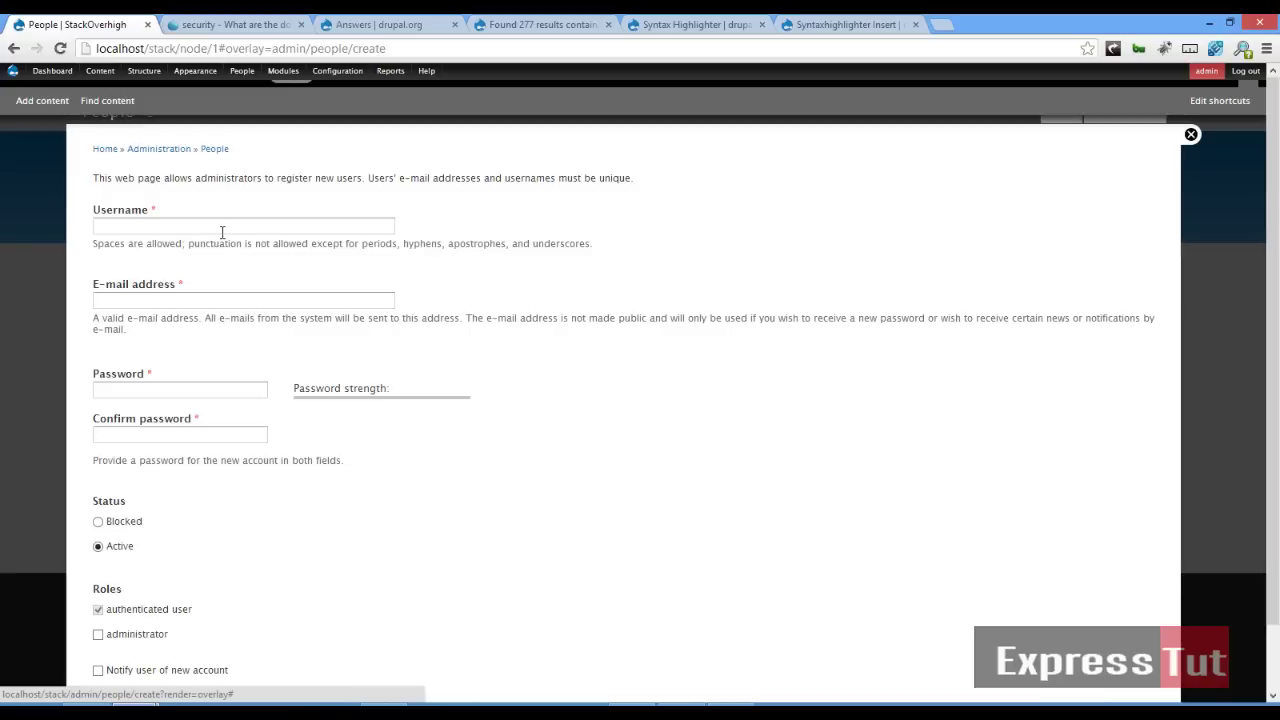
left_click(222, 226)
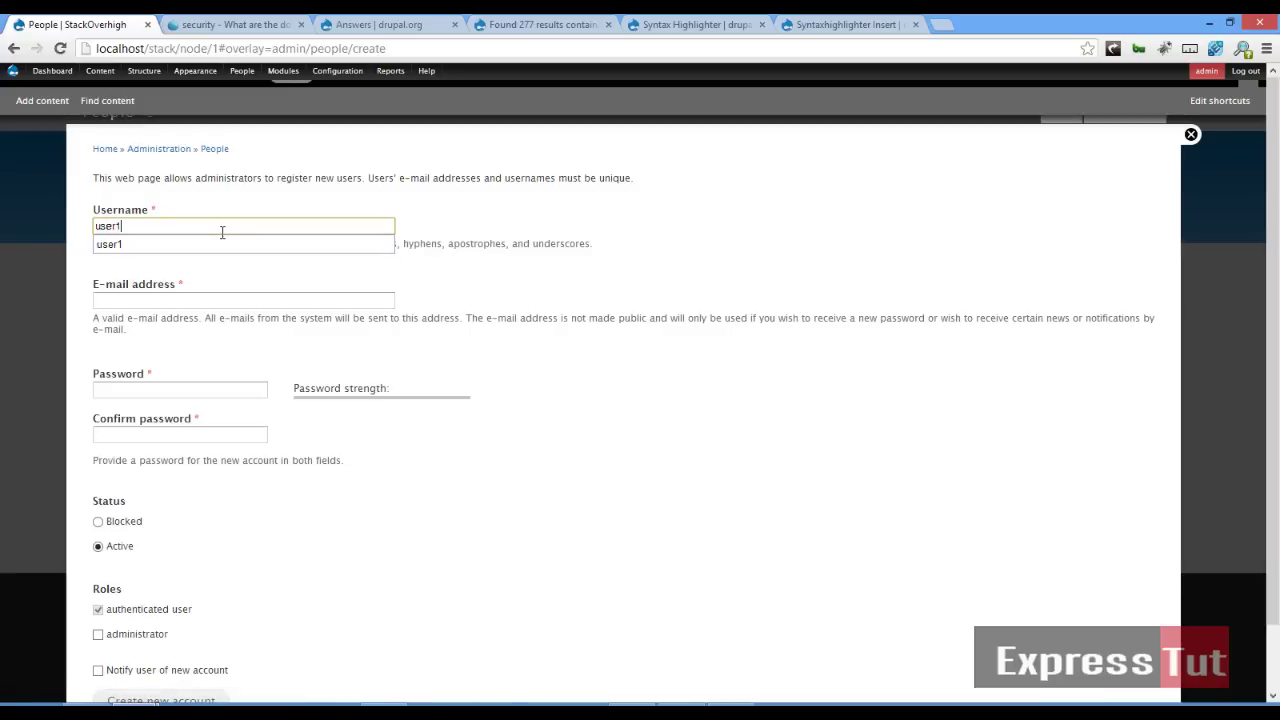
key("Tab")
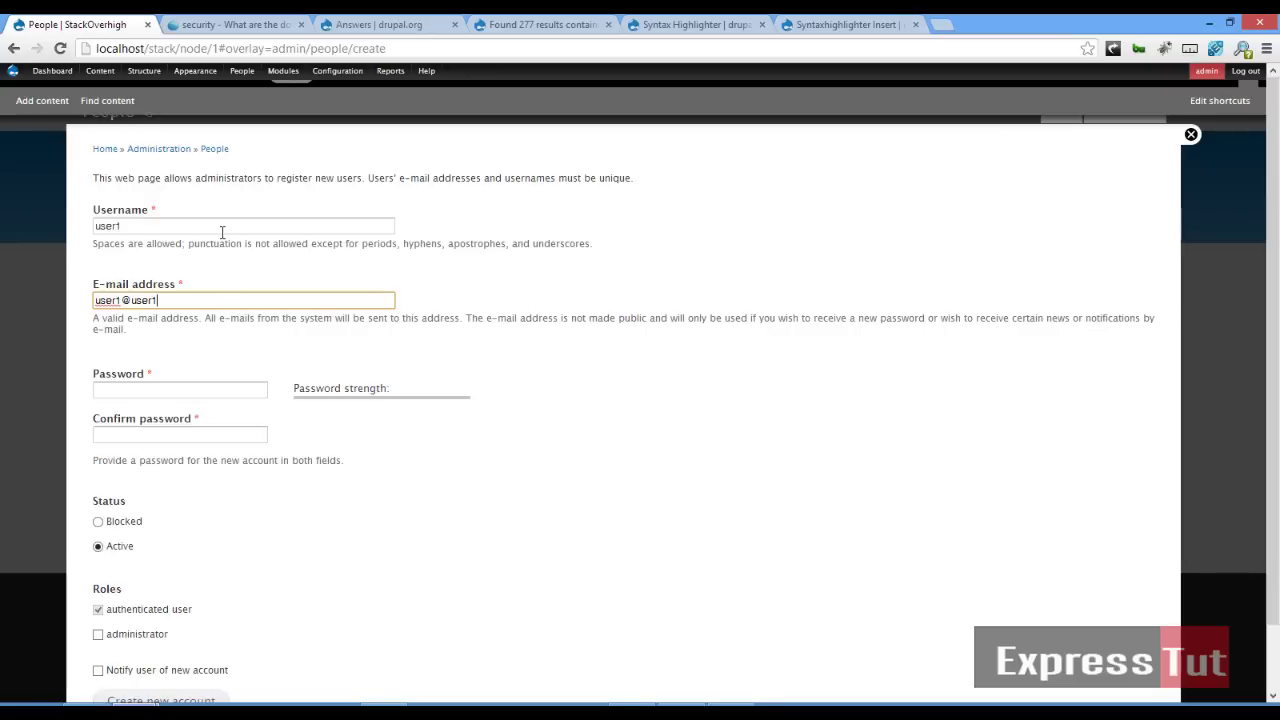
key("Tab")
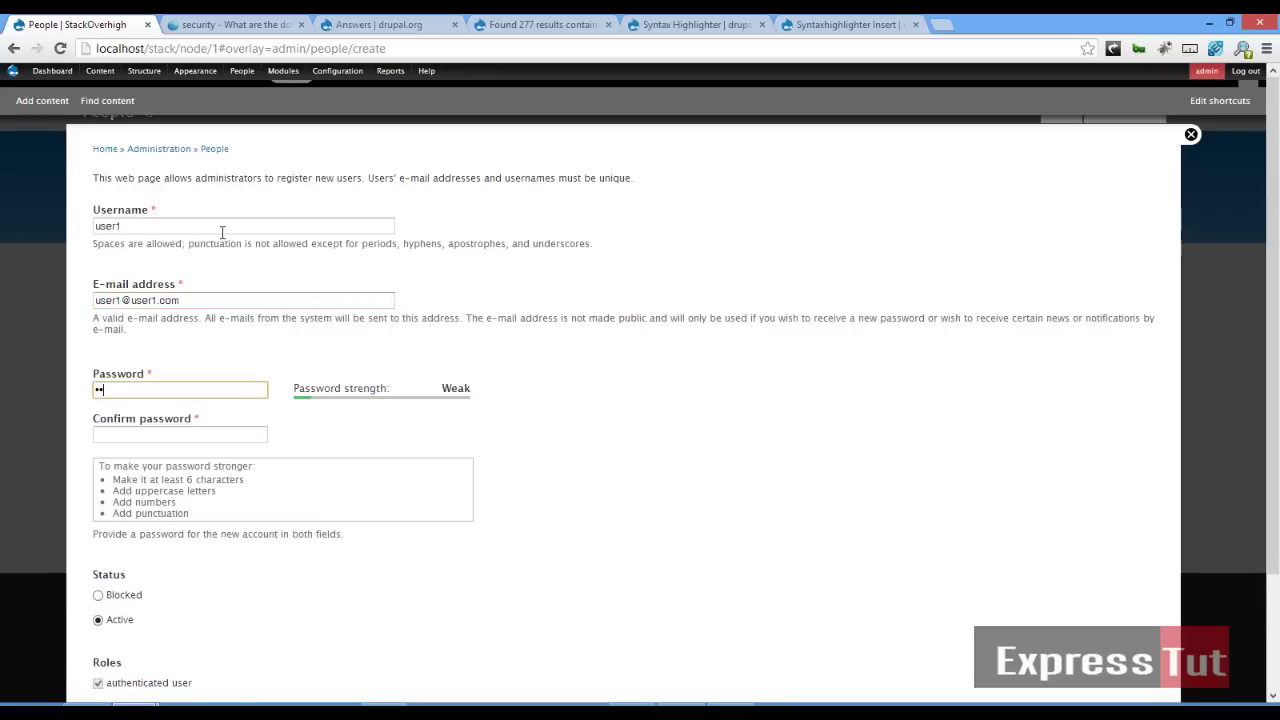
key("Tab")
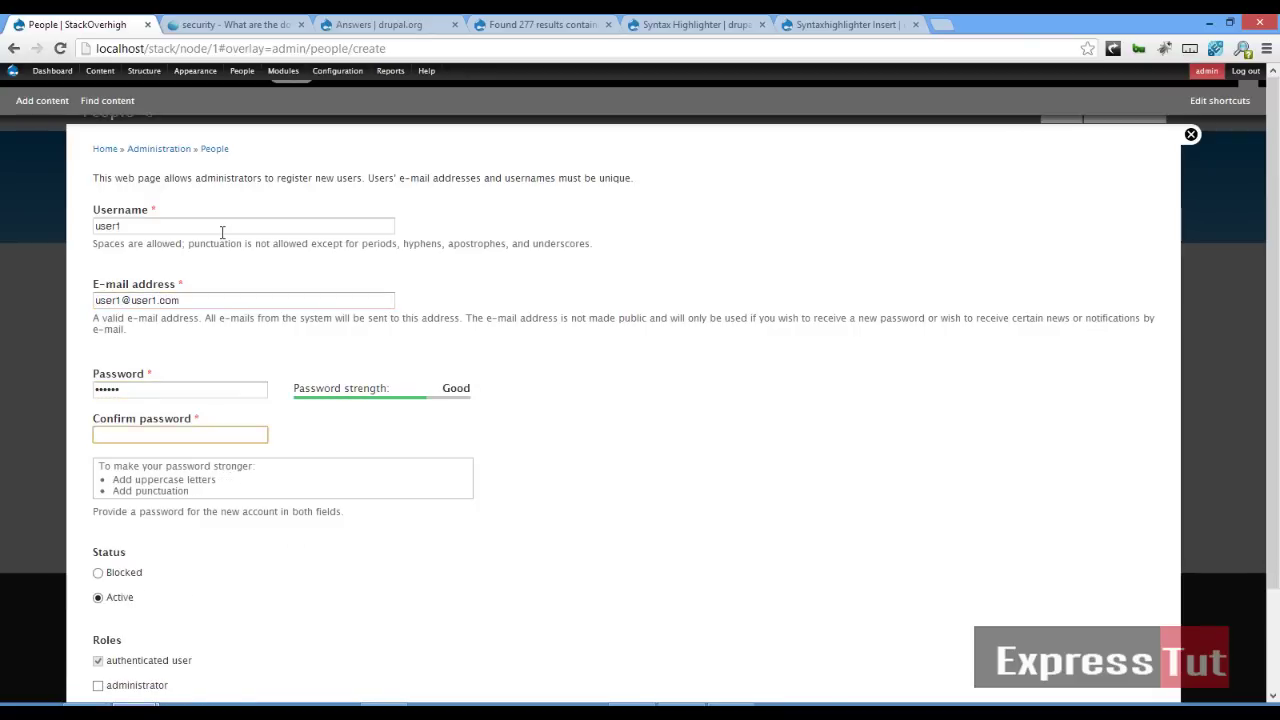
scroll(297, 395, "down", 2)
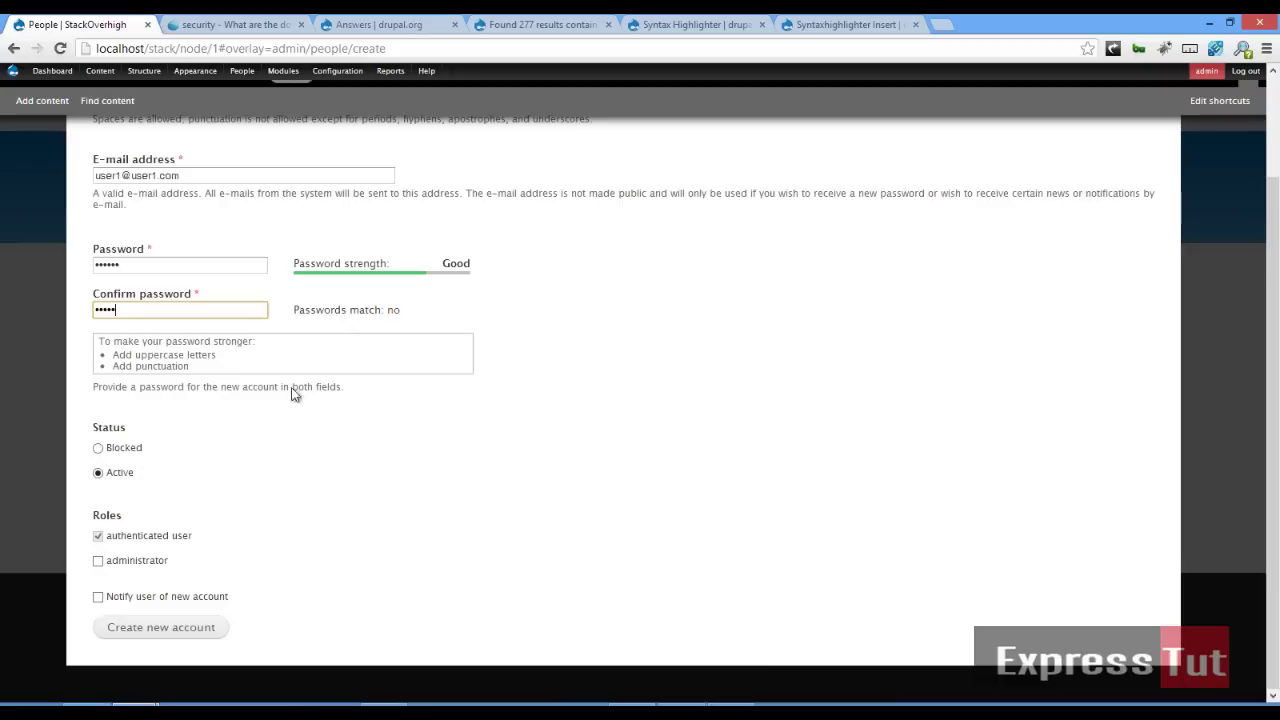
left_click(157, 640)
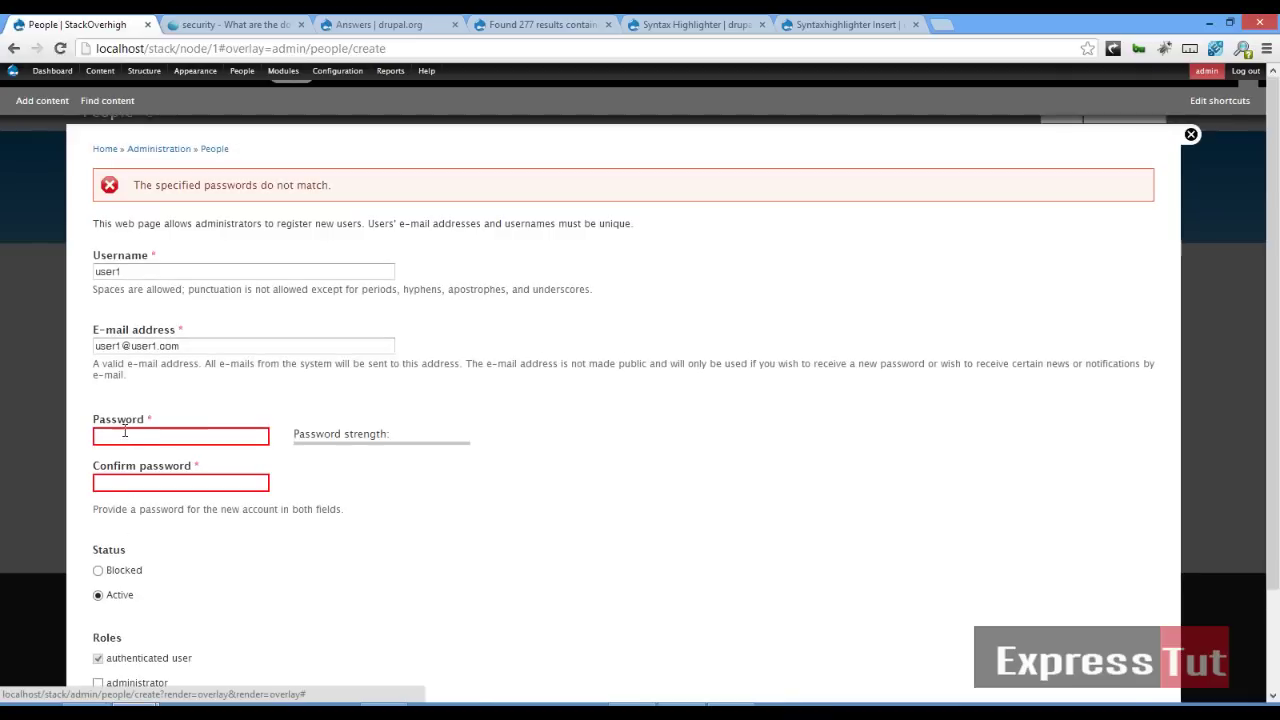
Re-enter a matching password and confirmation, then create the new account
left_click(125, 432)
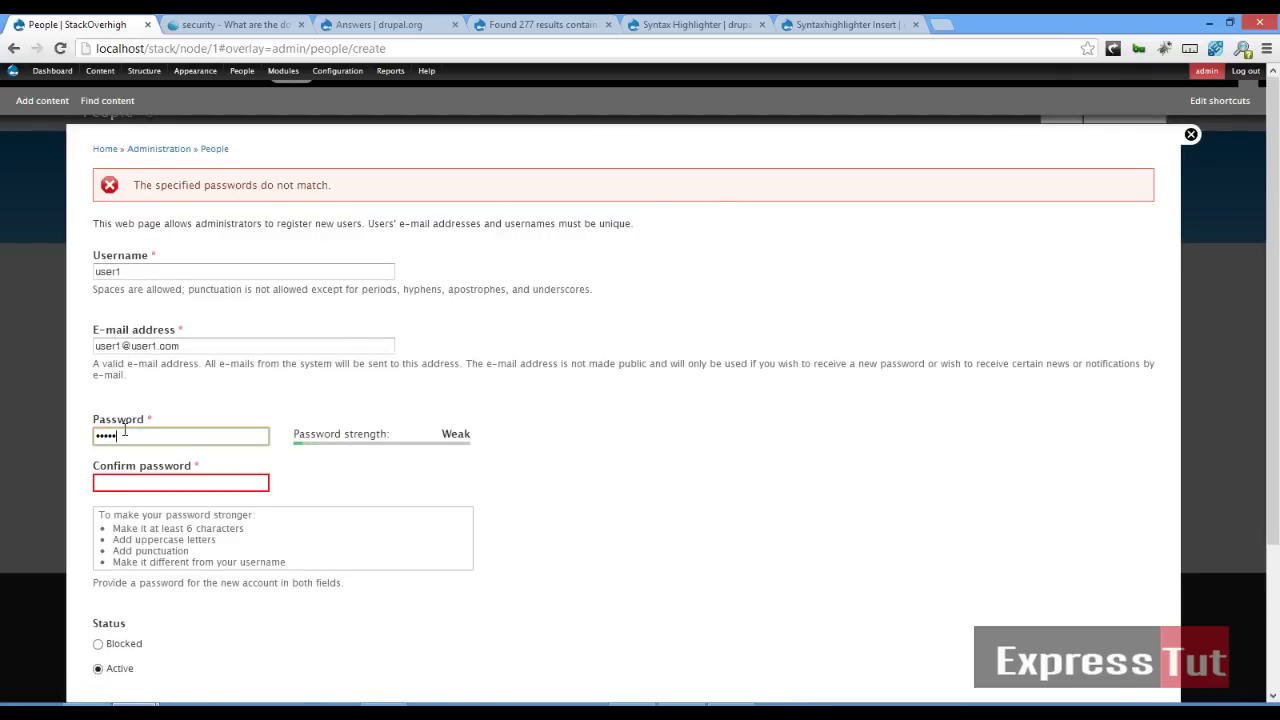
key("Tab")
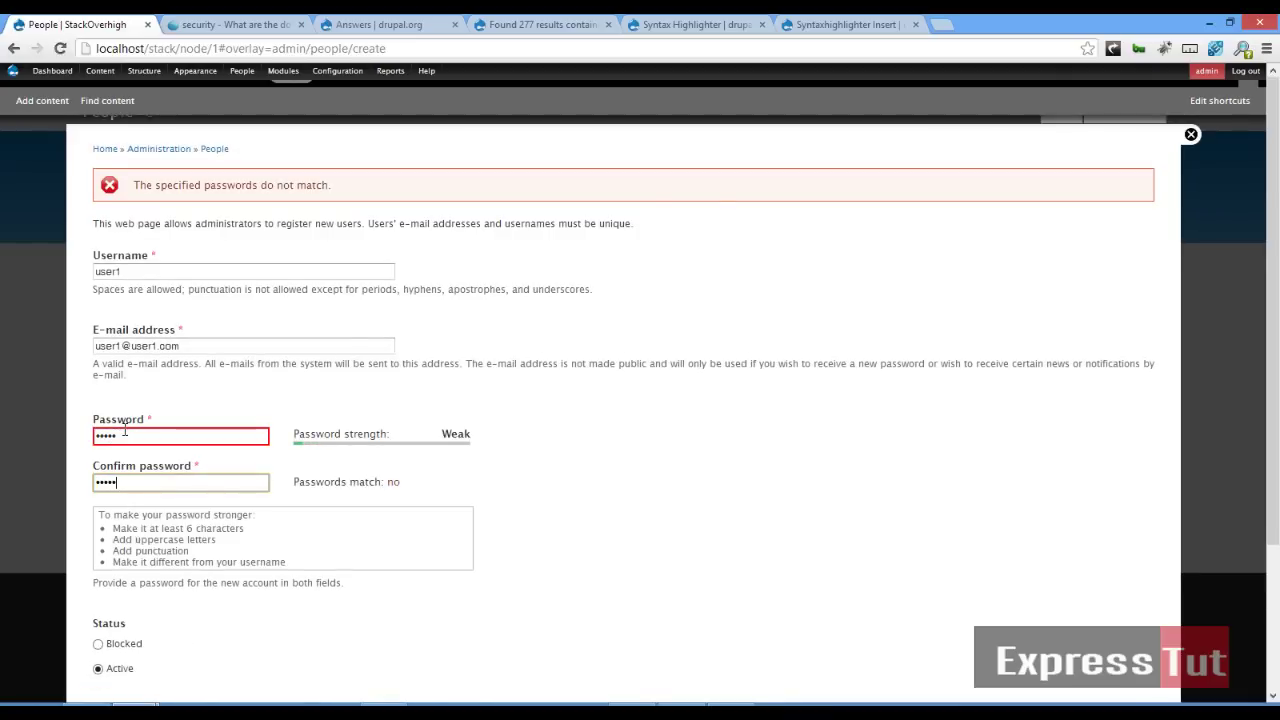
scroll(175, 651, "down", 2)
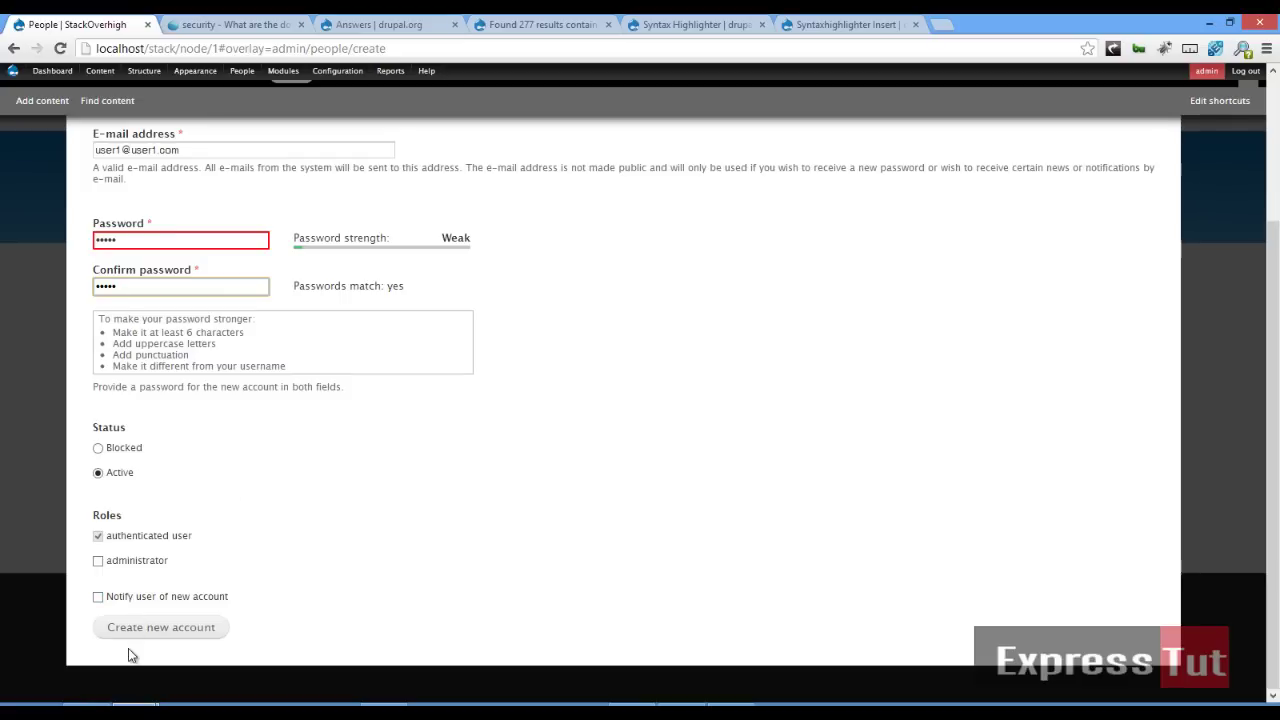
left_click(133, 628)
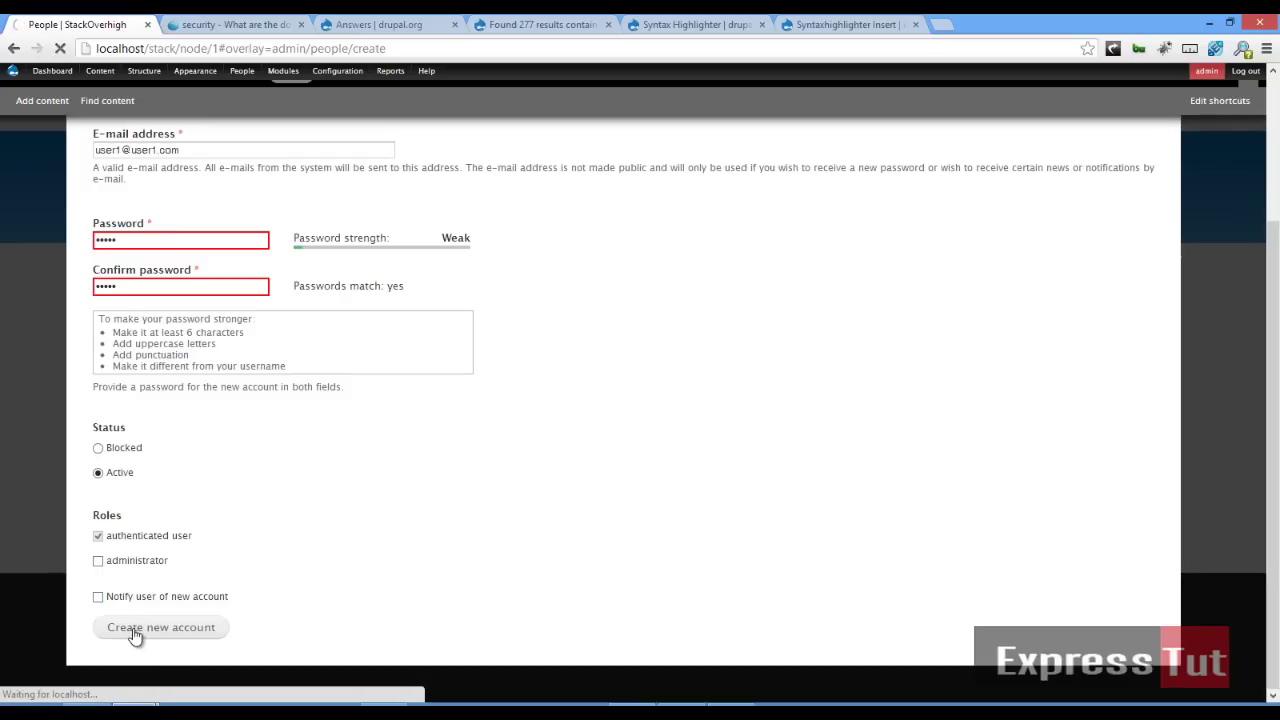
mouse_move(337, 72)
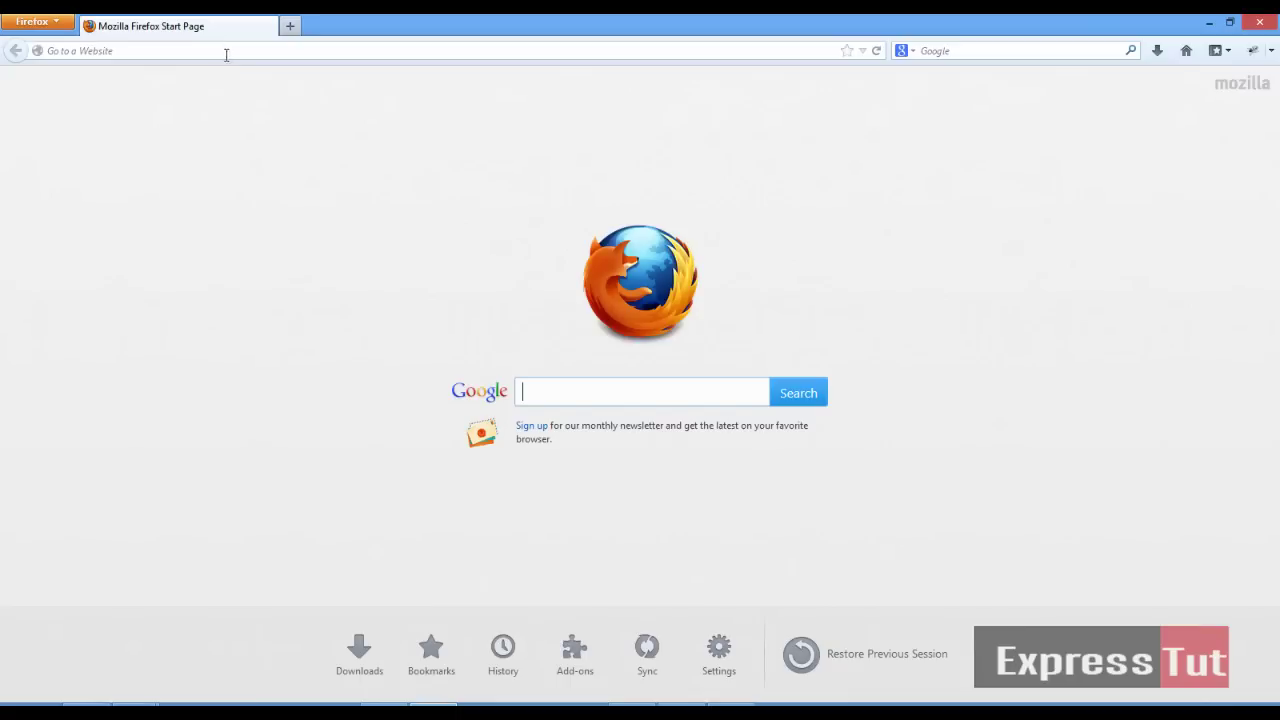
Load localhost in Firefox and open the stack project site
left_click(214, 49)
type("localhost/")
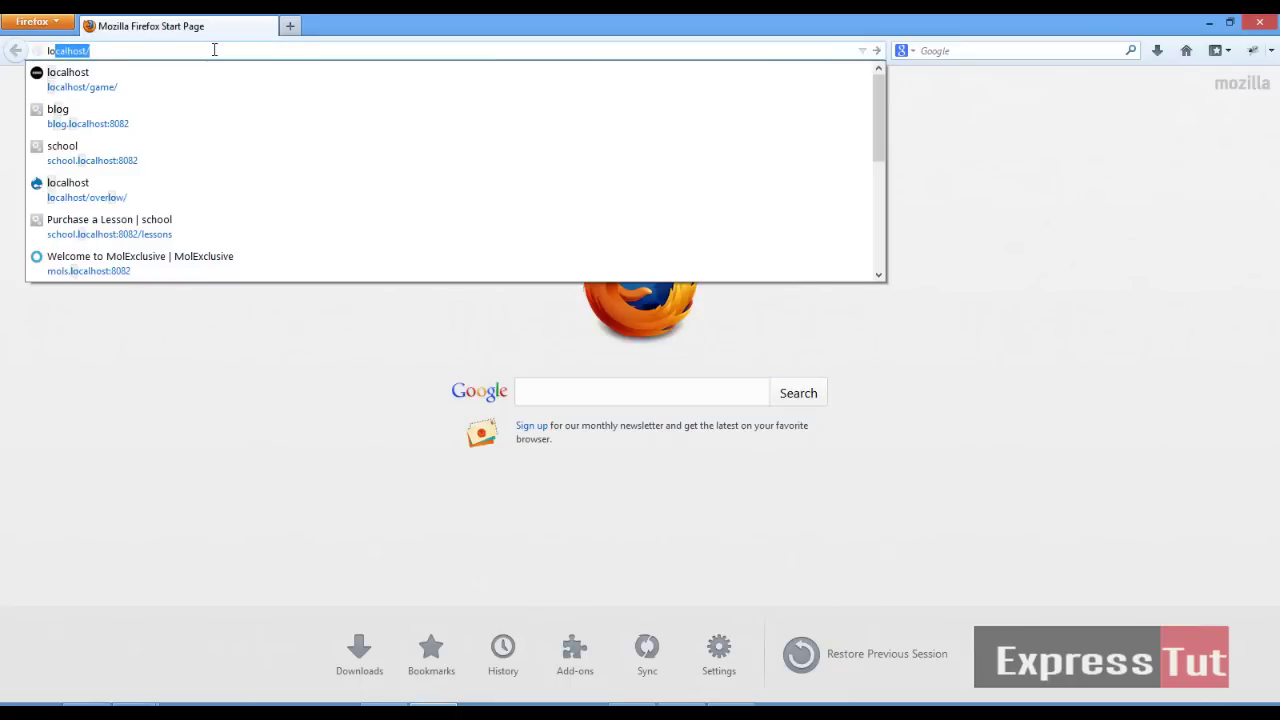
key("Return")
scroll(249, 500, "down", 4)
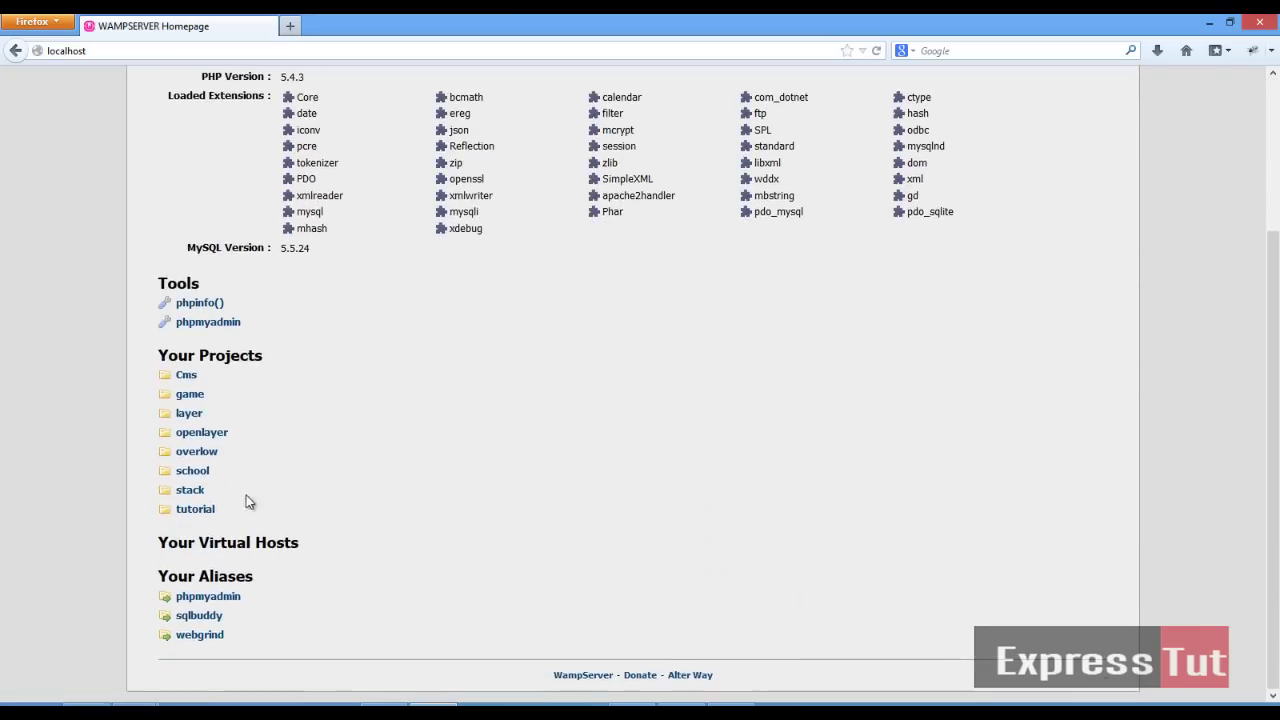
left_click(198, 490)
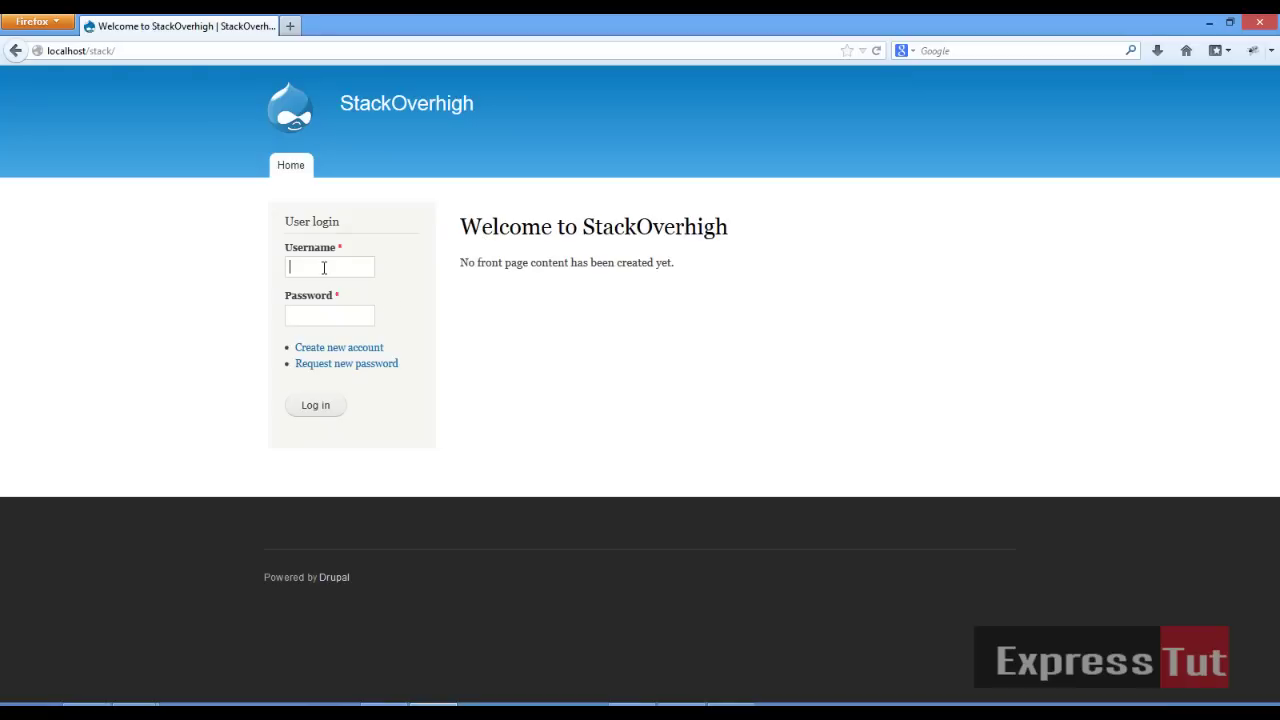
Log in with the new user's credentials and dismiss the remember-password prompt
left_click(323, 267)
type("user1")
key("Tab")
left_click(307, 415)
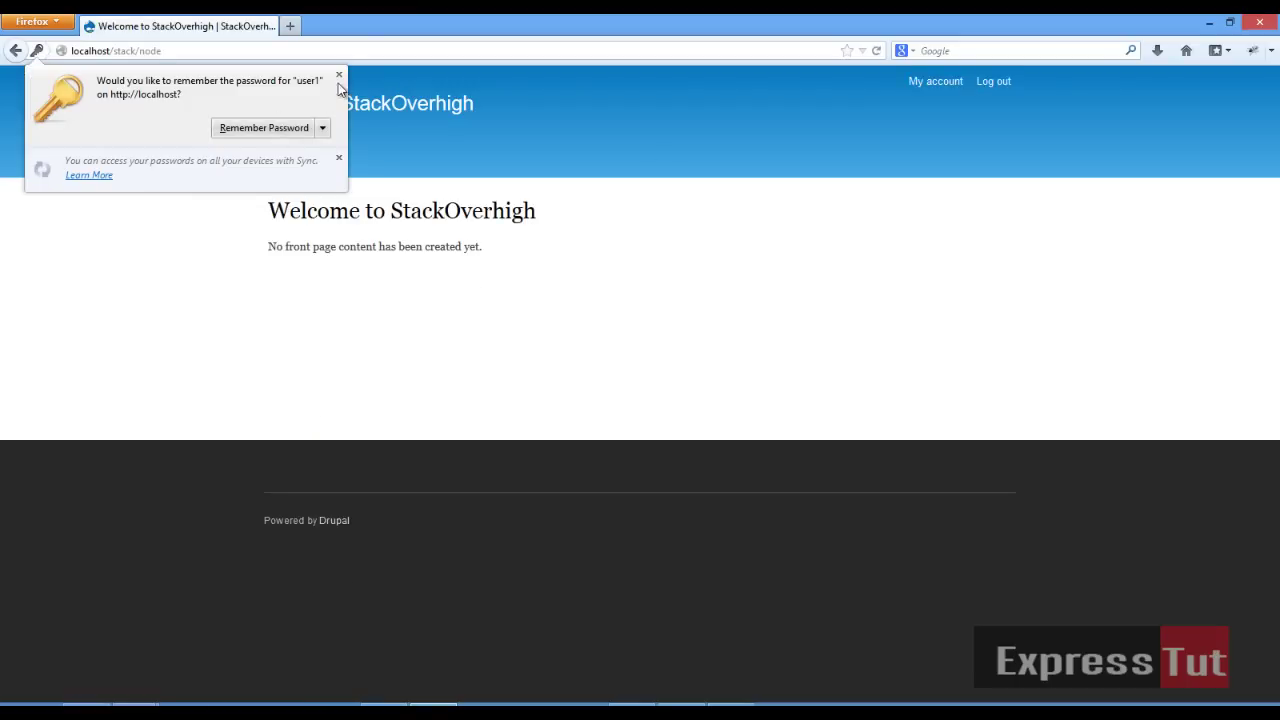
left_click(339, 75)
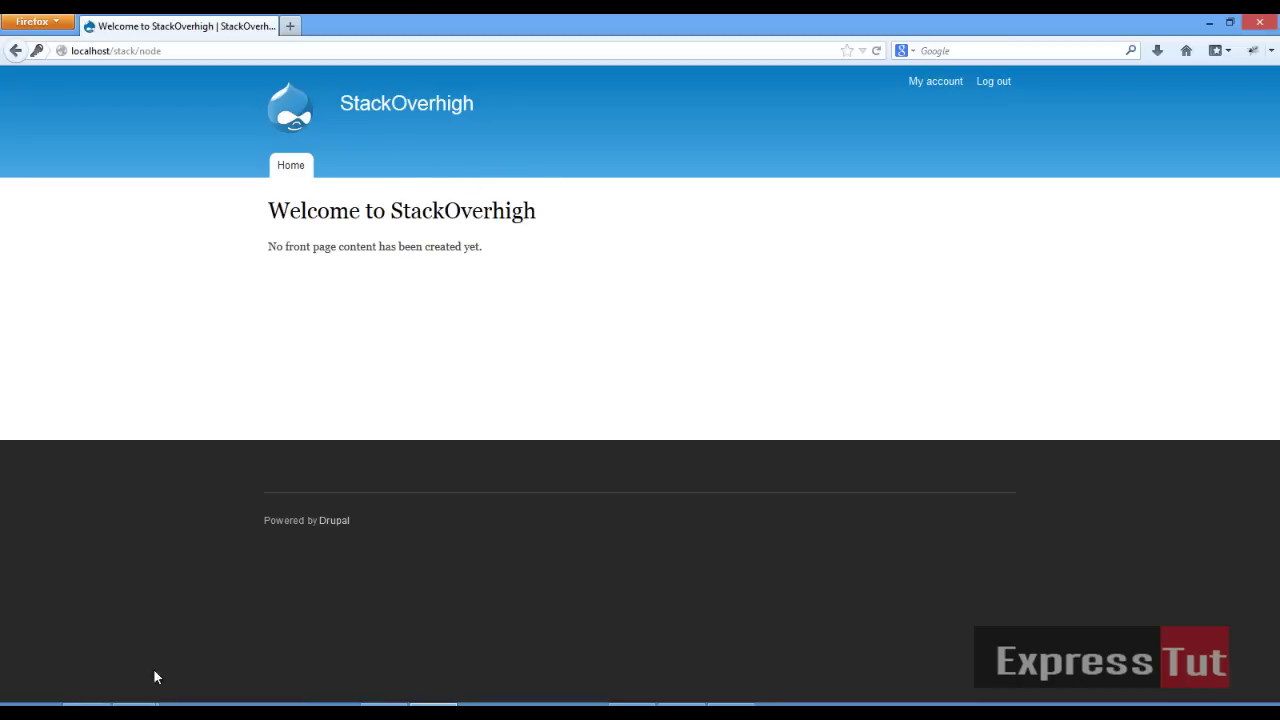
Back in the admin window, open the People > Permissions page and locate the Question permissions
mouse_move(137, 703)
left_click(252, 660)
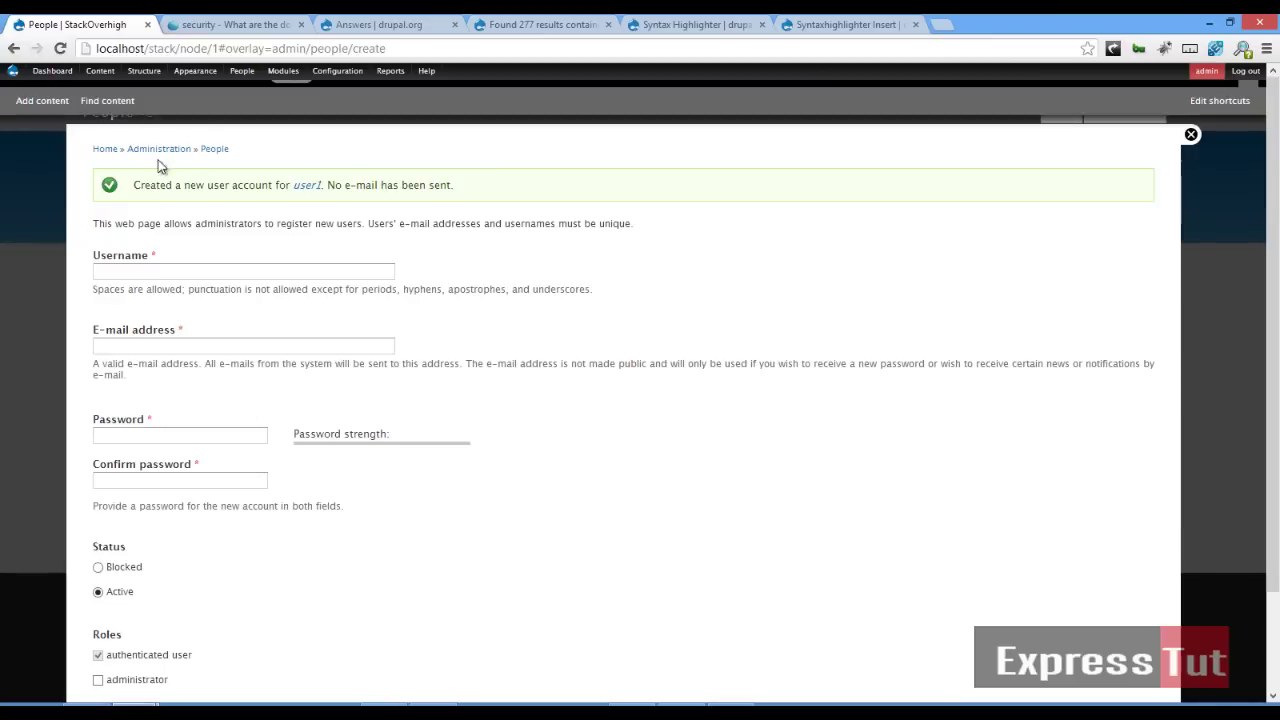
mouse_move(242, 72)
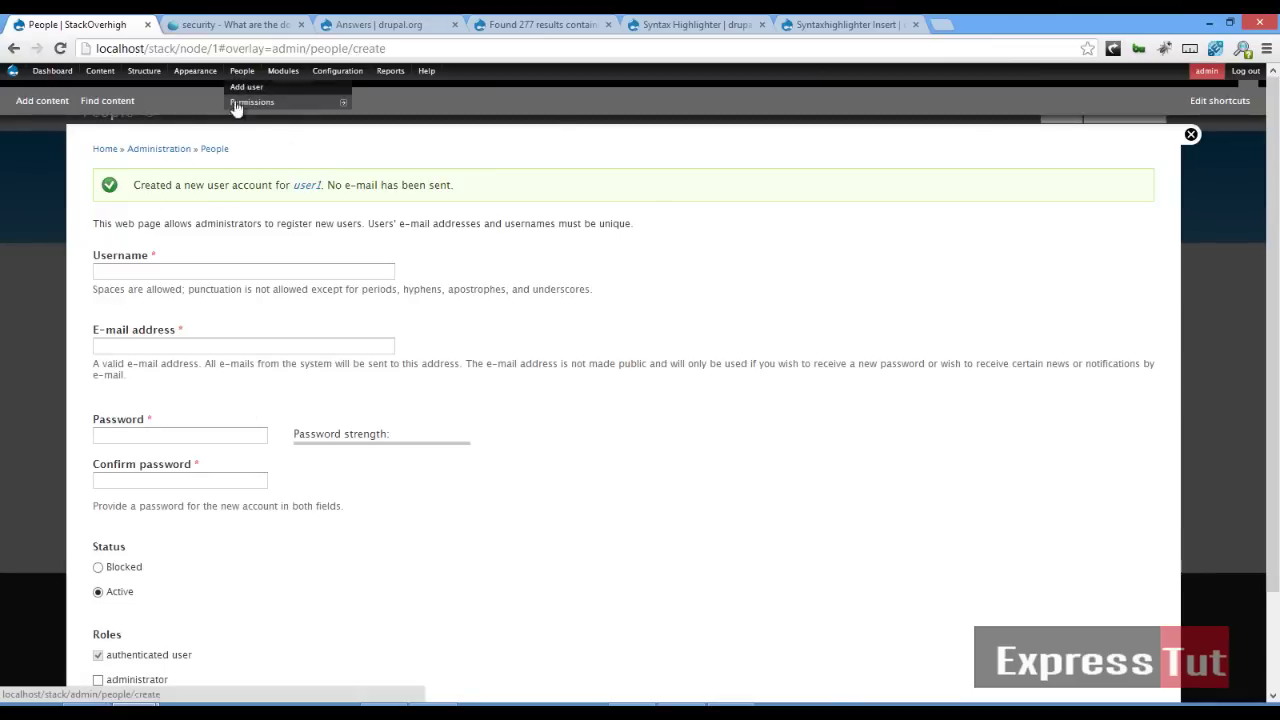
left_click(238, 103)
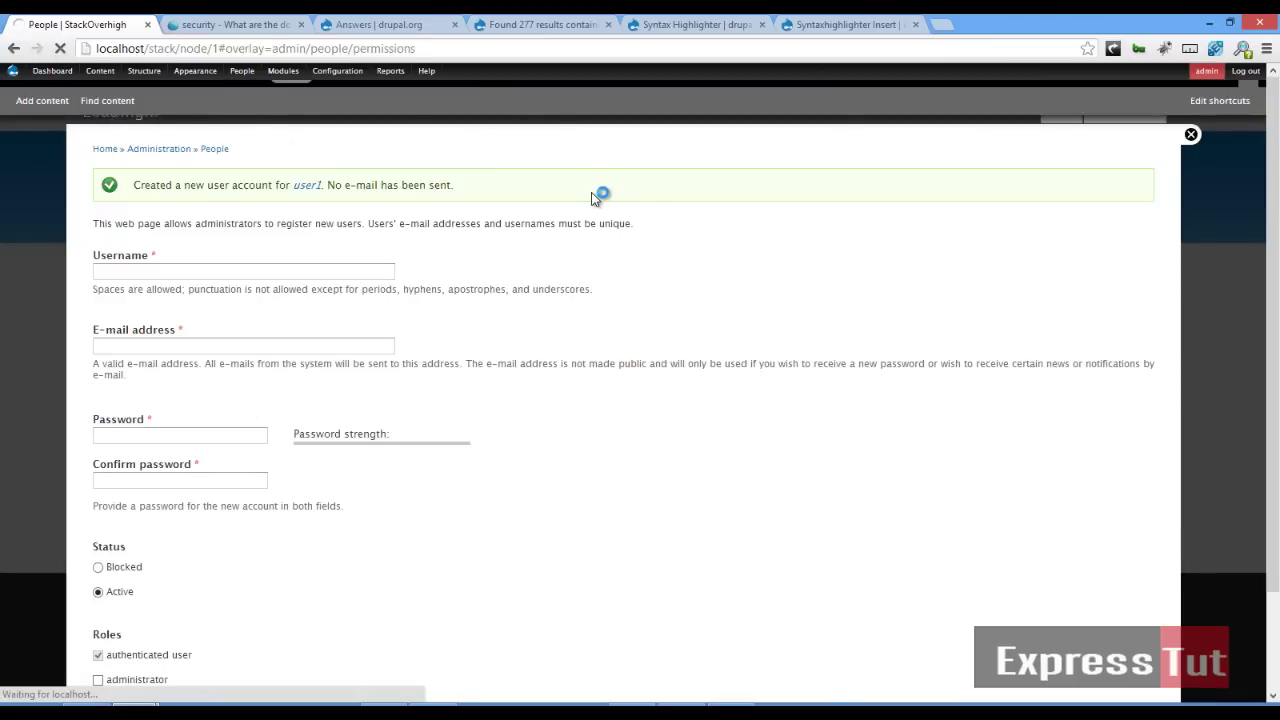
scroll(591, 197, "down", 3)
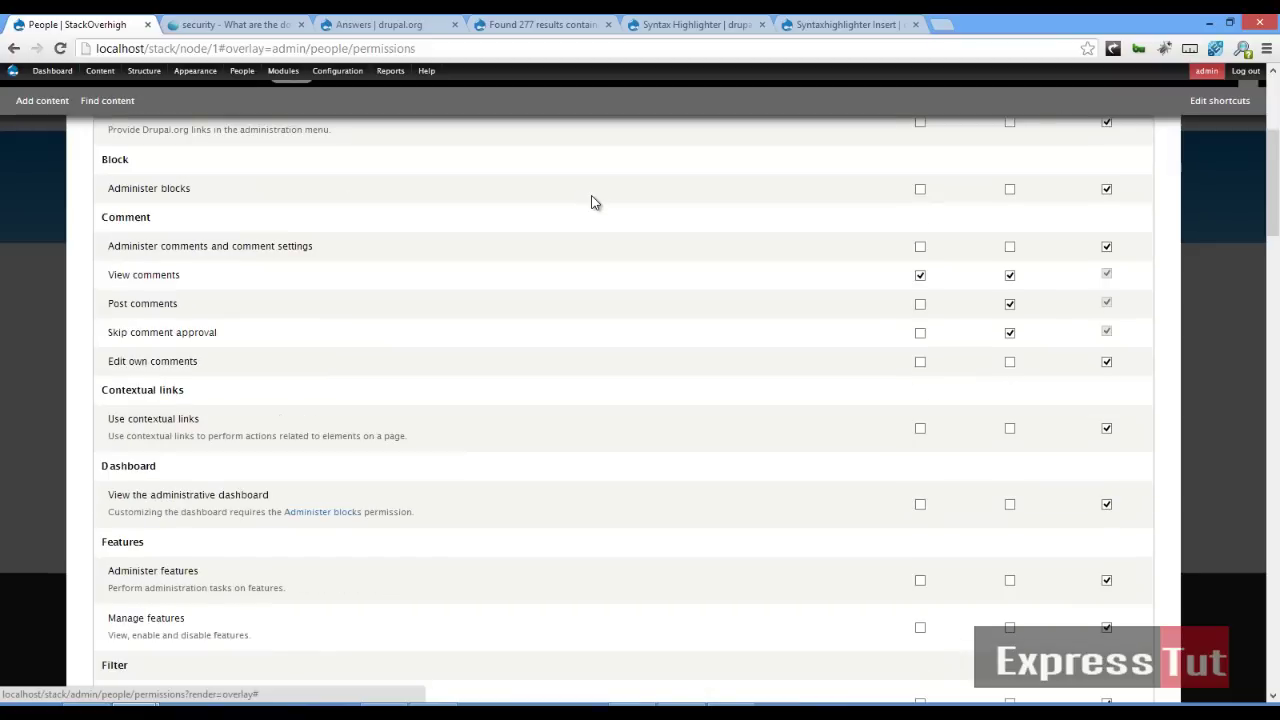
scroll(1020, 305, "up", 3)
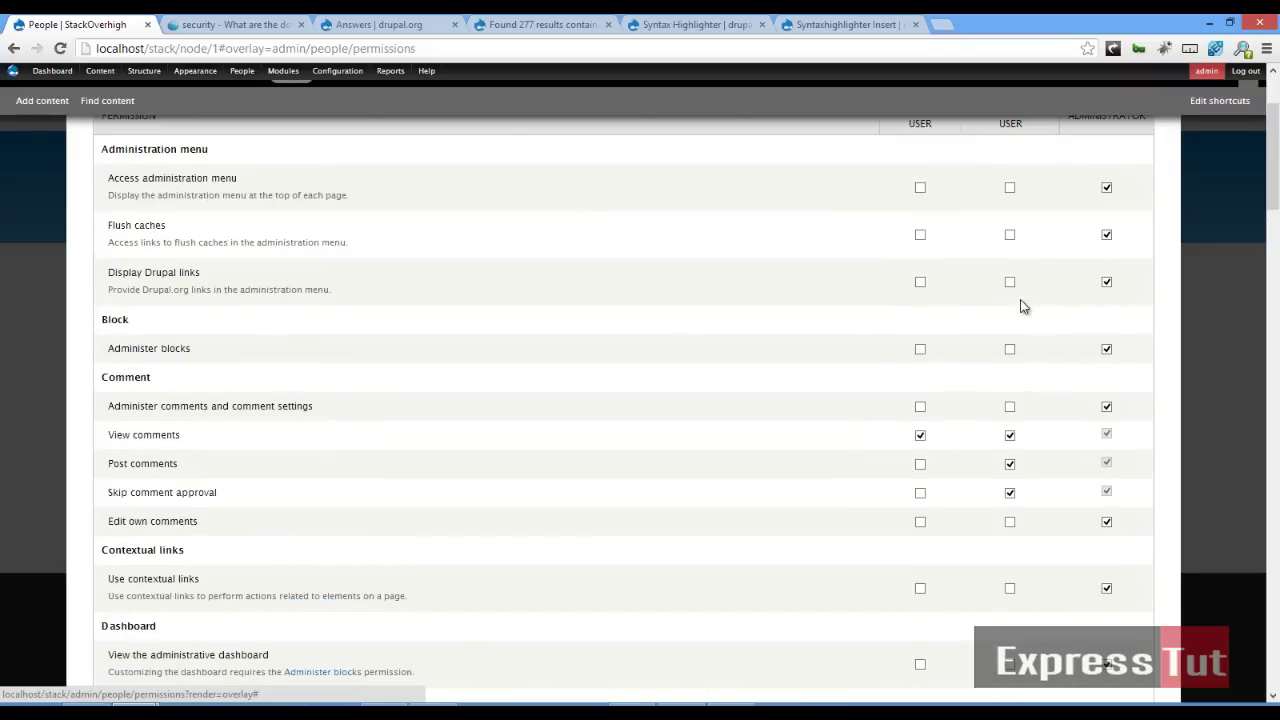
scroll(1054, 316, "down", 2)
scroll(1054, 316, "down", 10)
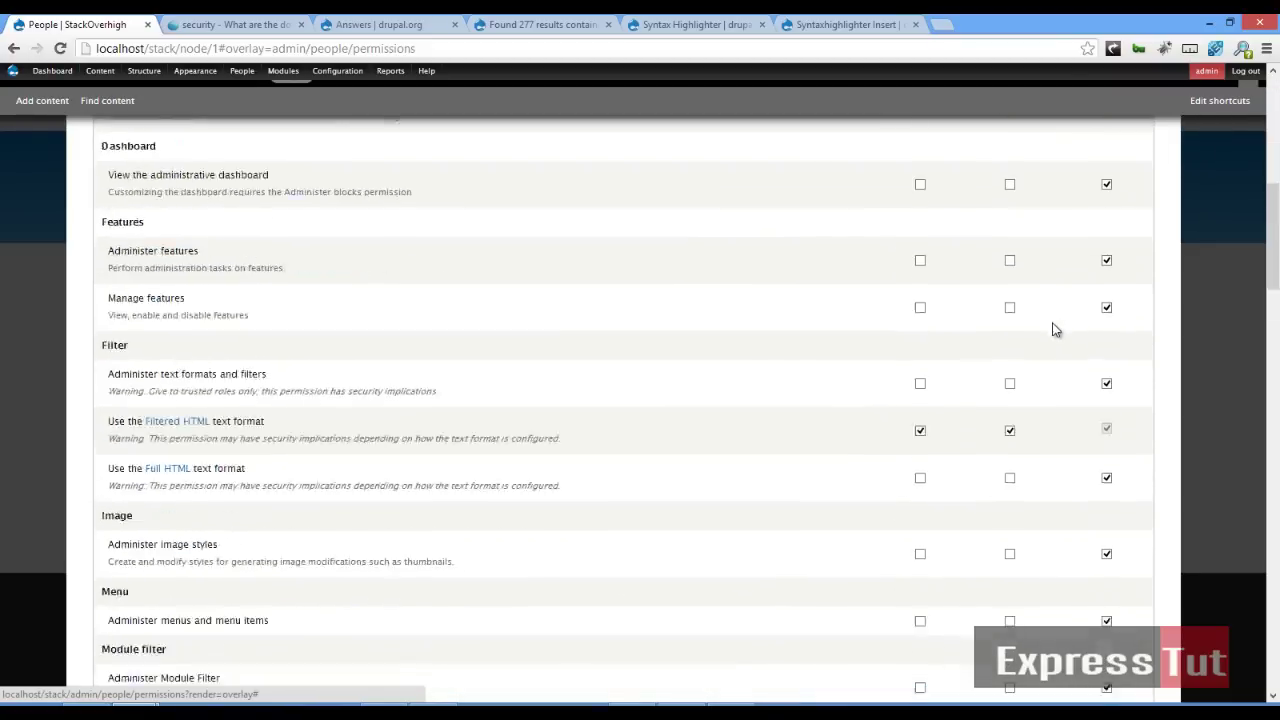
scroll(1052, 330, "down", 4)
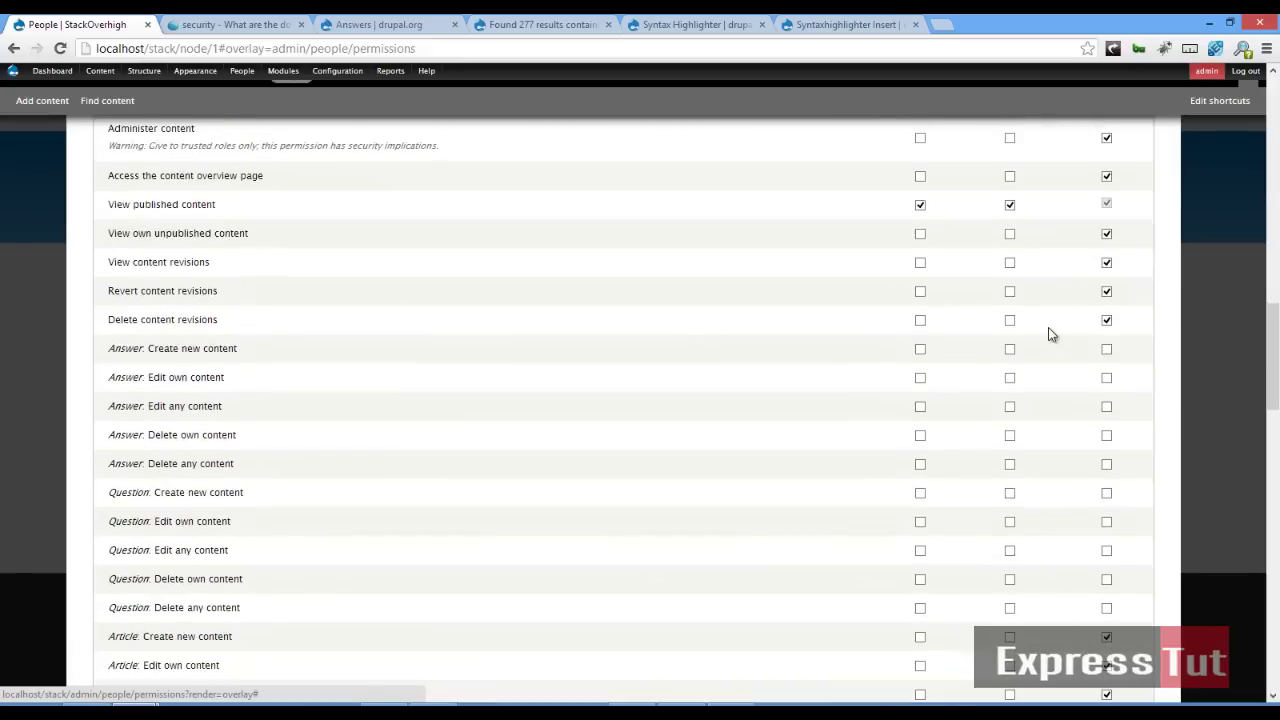
scroll(1050, 332, "up", 1)
scroll(1050, 332, "up", 2)
scroll(1050, 332, "up", 4)
scroll(1049, 330, "down", 4)
scroll(997, 415, "down", 5)
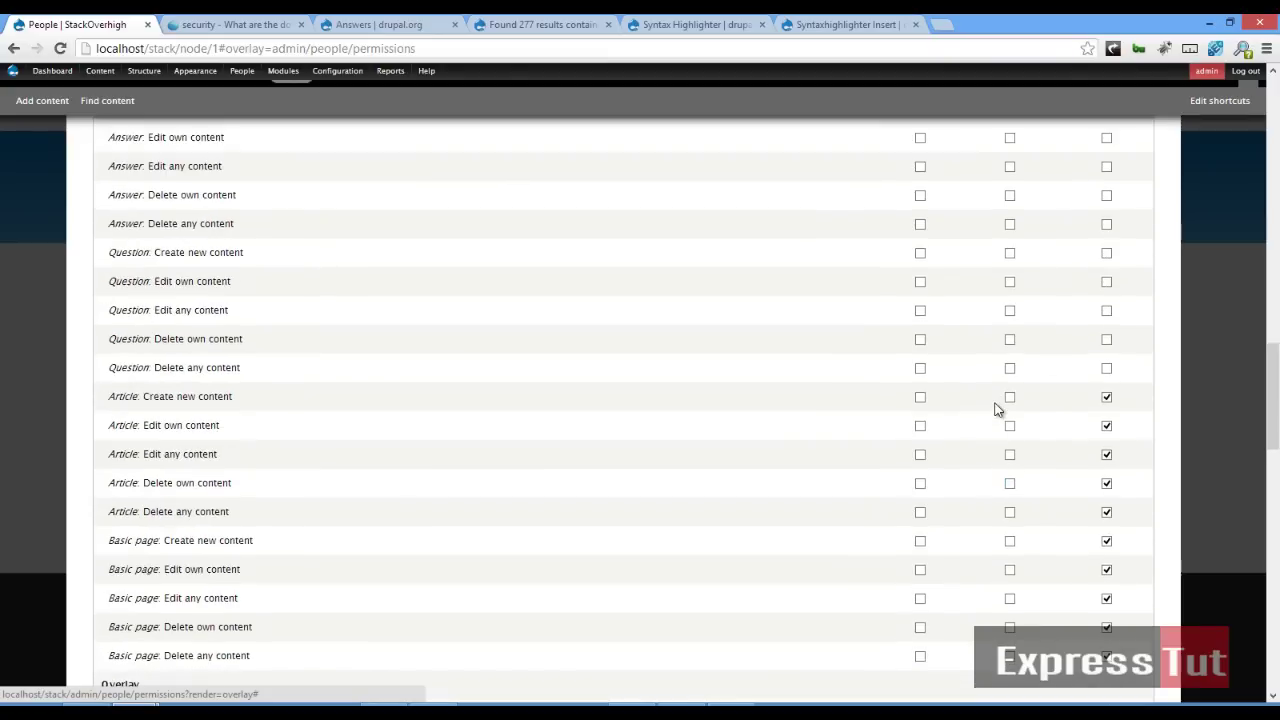
scroll(997, 408, "up", 2)
Grant authenticated users Question create, edit-own and View user profiles permissions, then save
left_click(1010, 255)
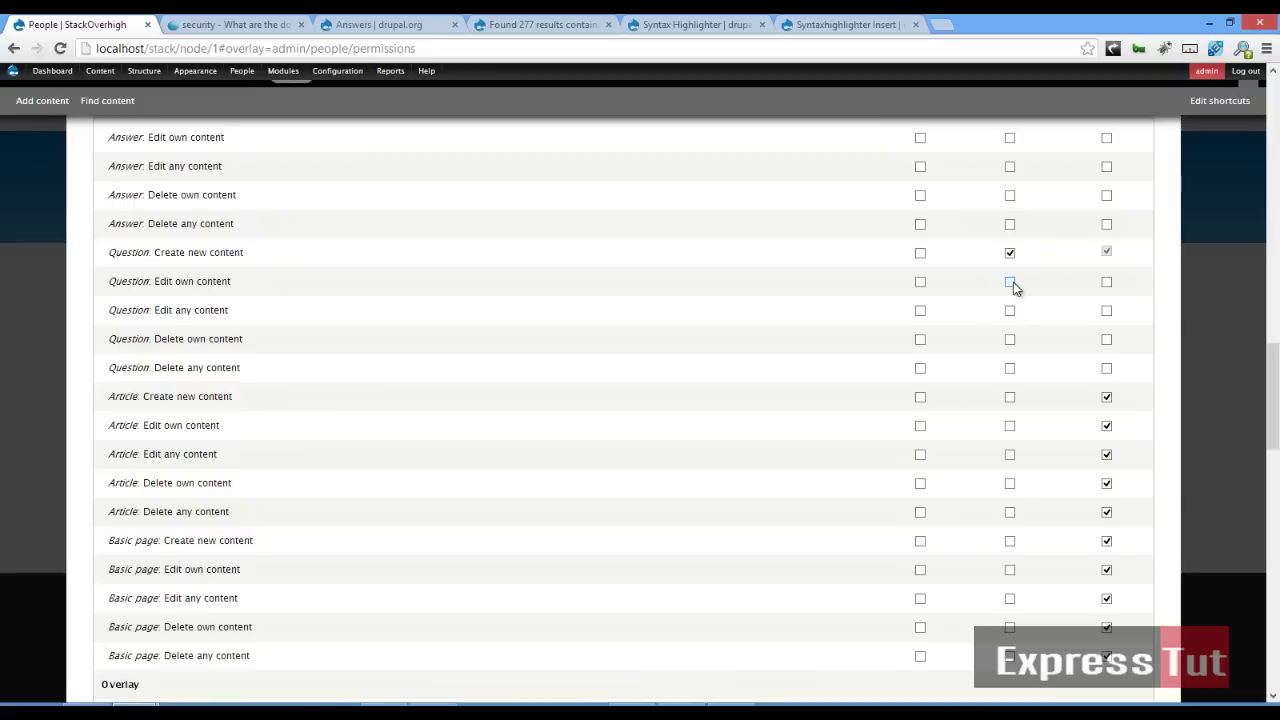
left_click(1011, 282)
scroll(978, 346, "down", 3)
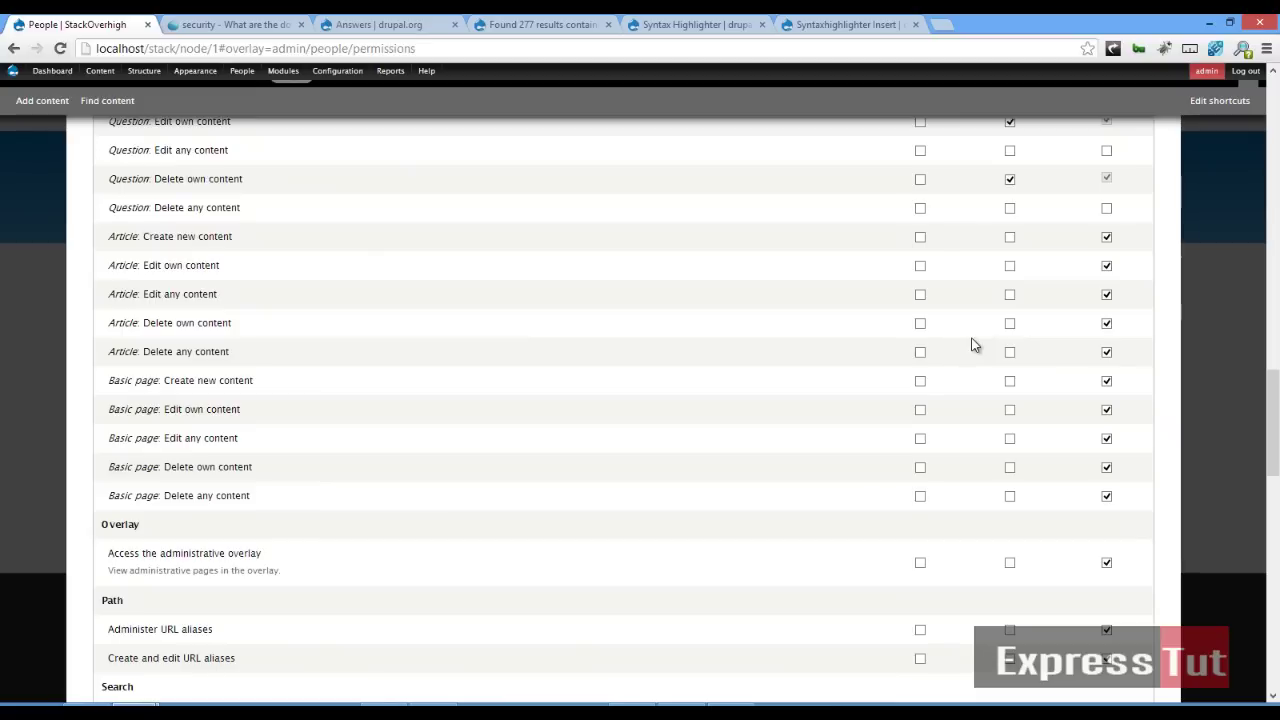
scroll(975, 346, "down", 13)
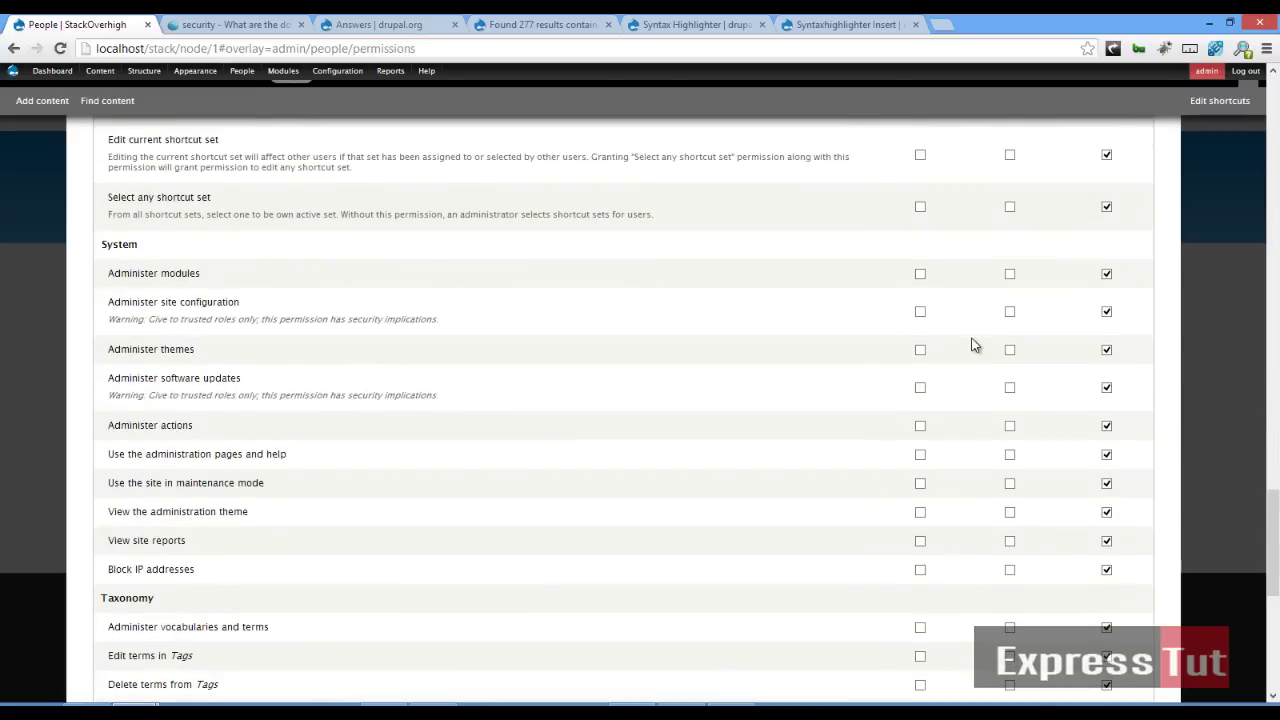
scroll(975, 346, "down", 10)
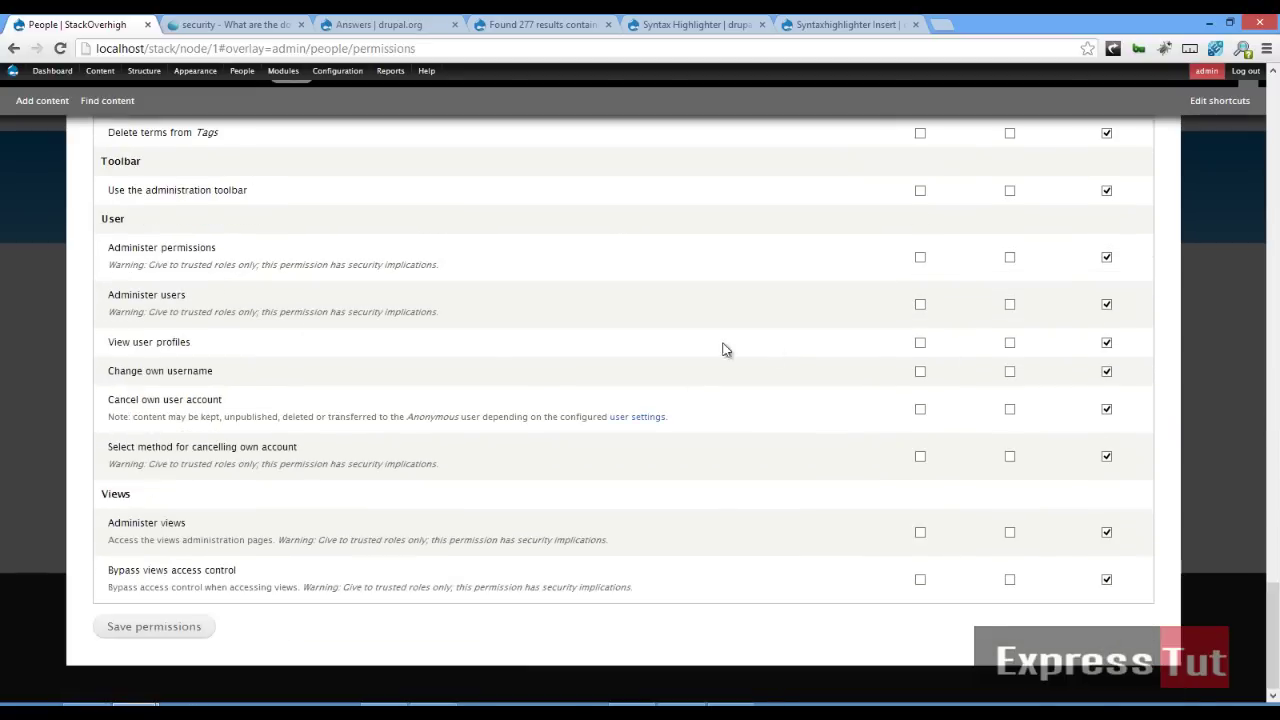
left_click(1009, 344)
scroll(1018, 497, "up", 15)
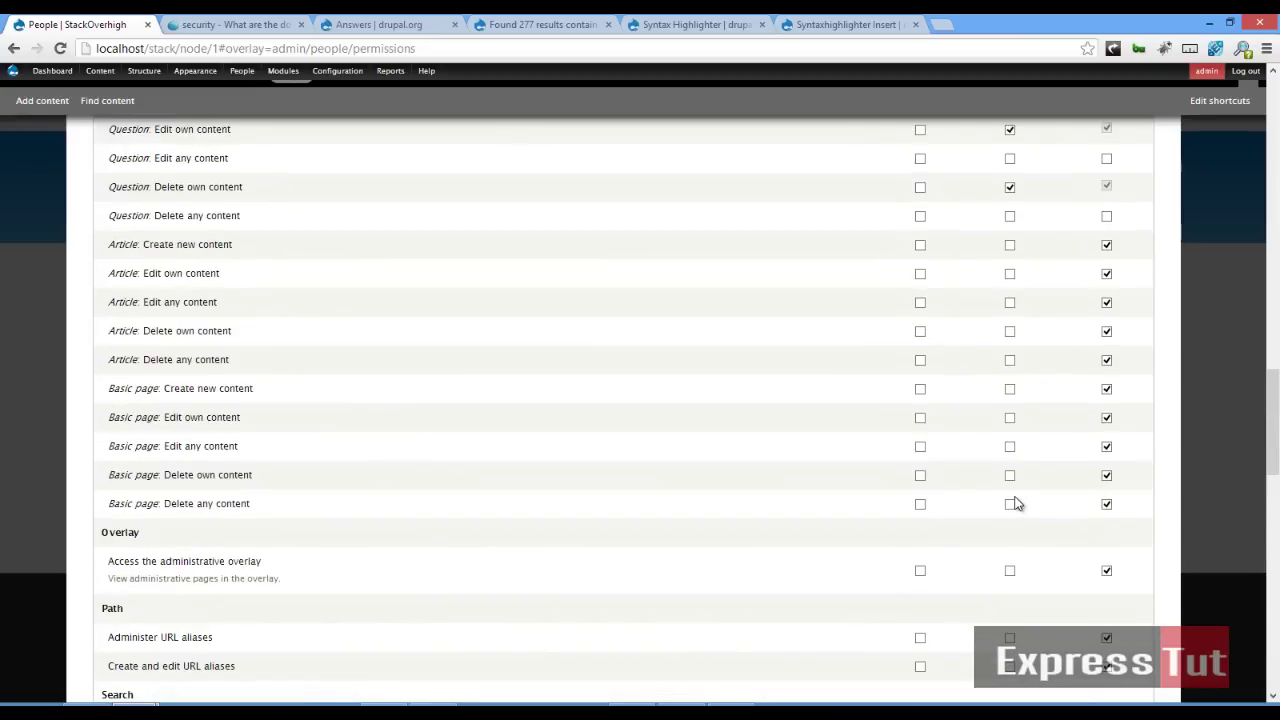
scroll(1018, 503, "up", 15)
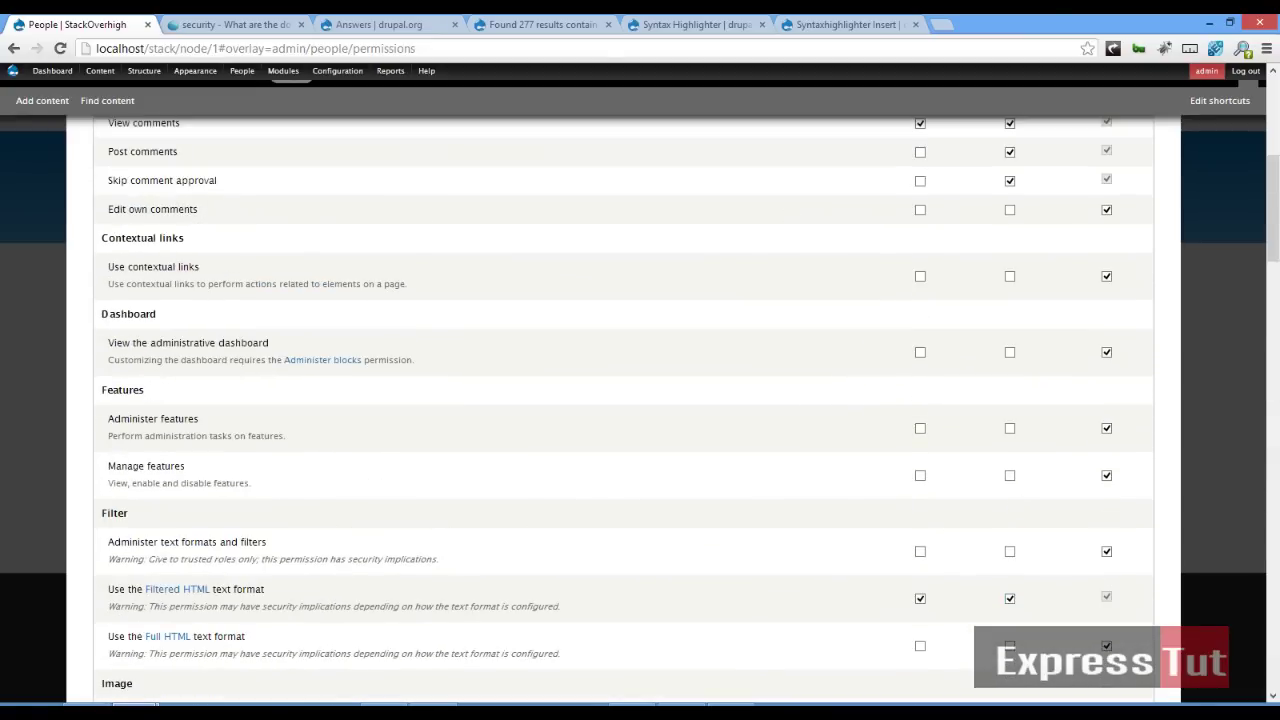
scroll(130, 517, "down", 20)
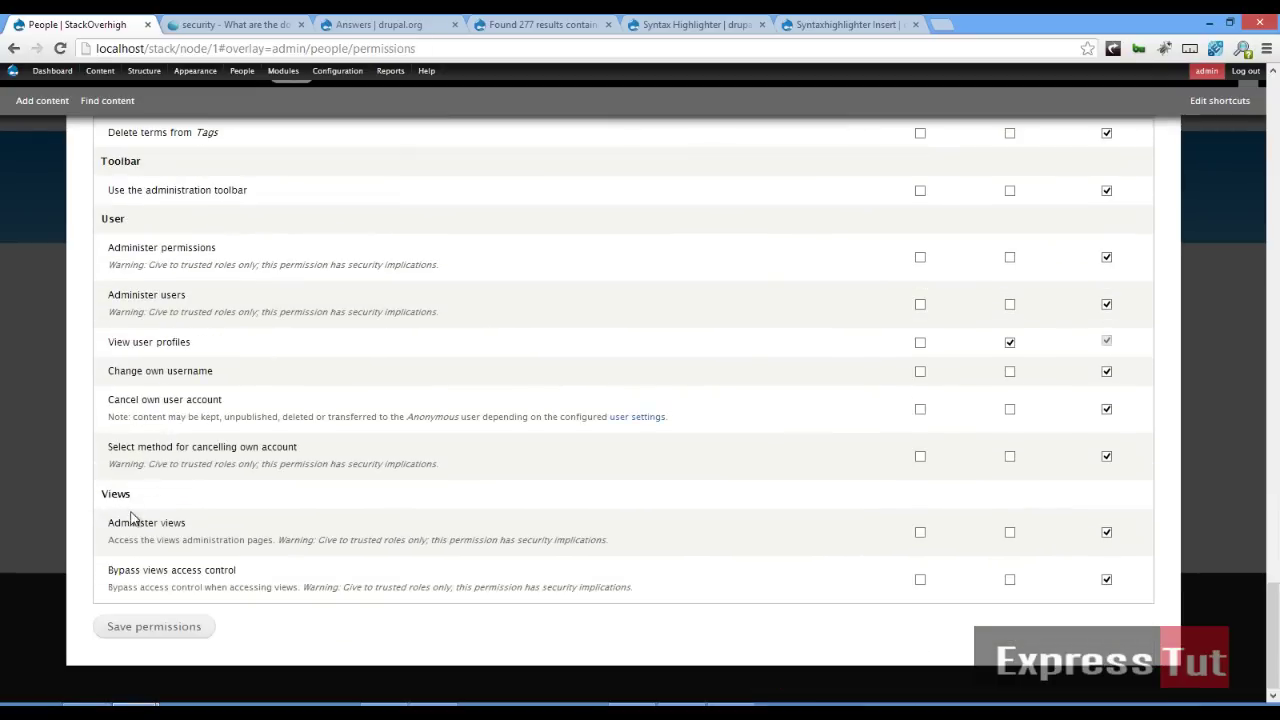
left_click(183, 630)
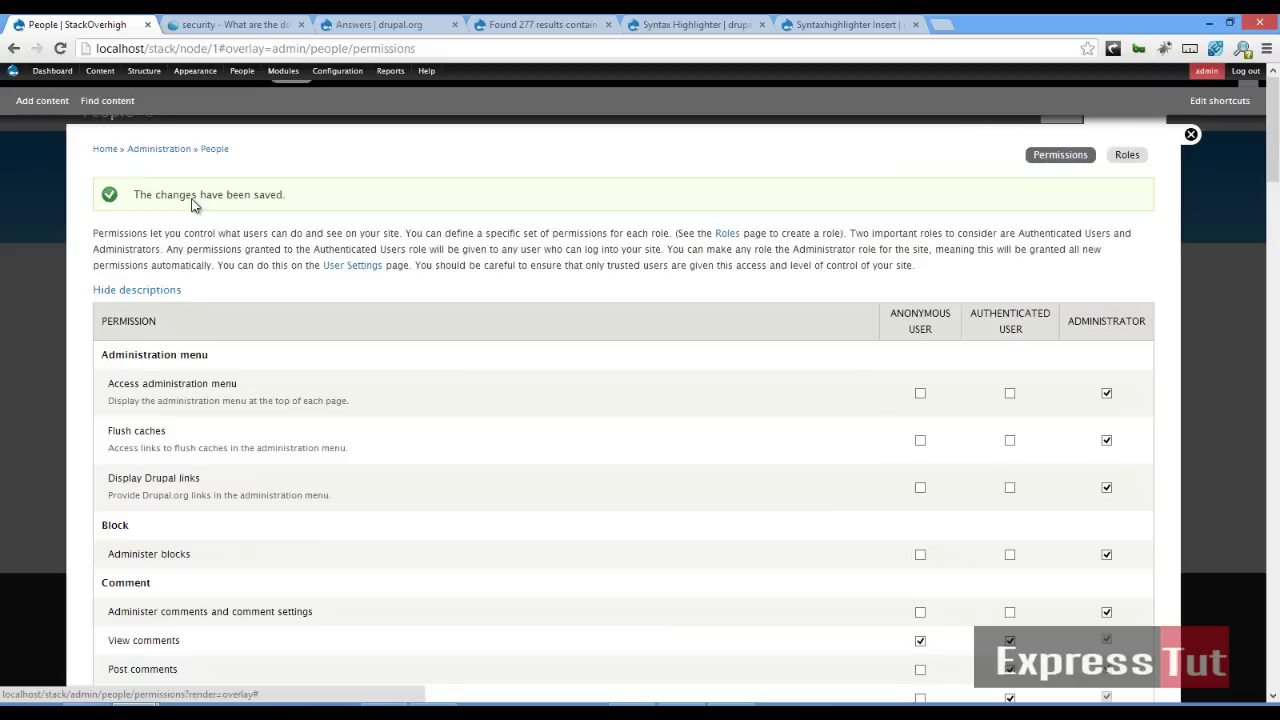
left_click(103, 150)
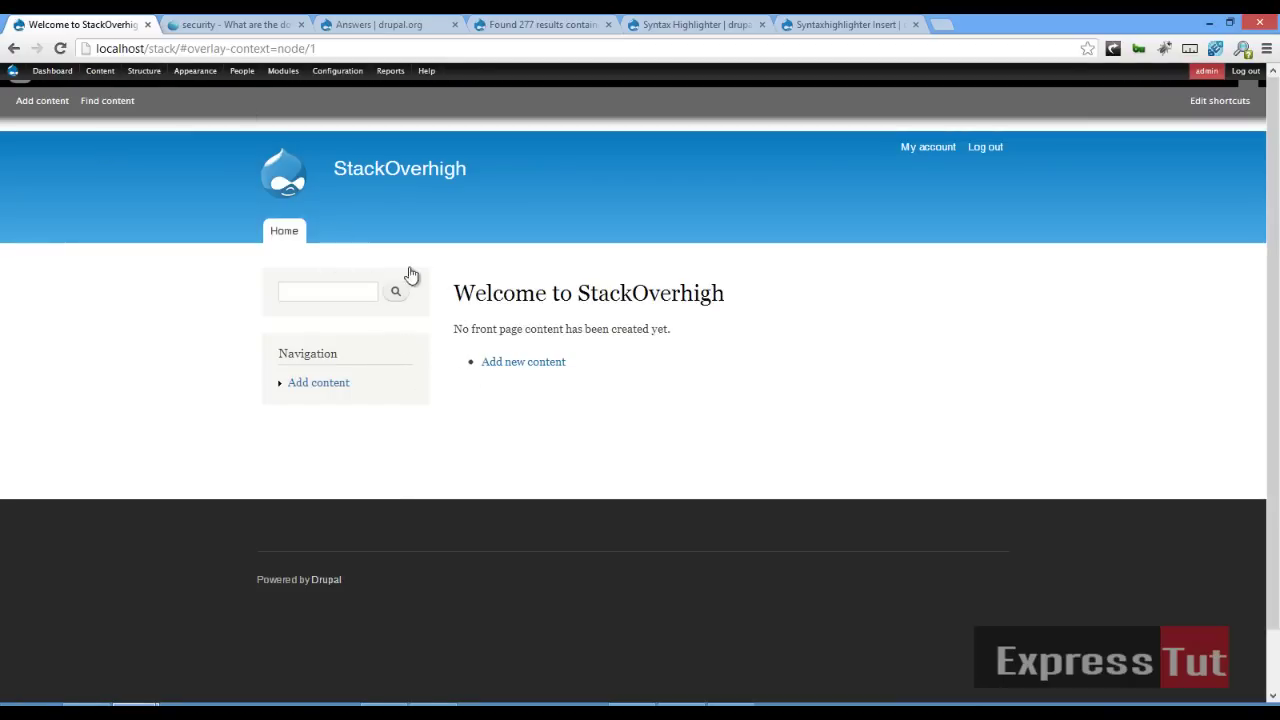
Open the Questions List (Content) view editor from Structure > Views in a new tab
mouse_move(393, 279)
mouse_move(144, 72)
mouse_move(155, 163)
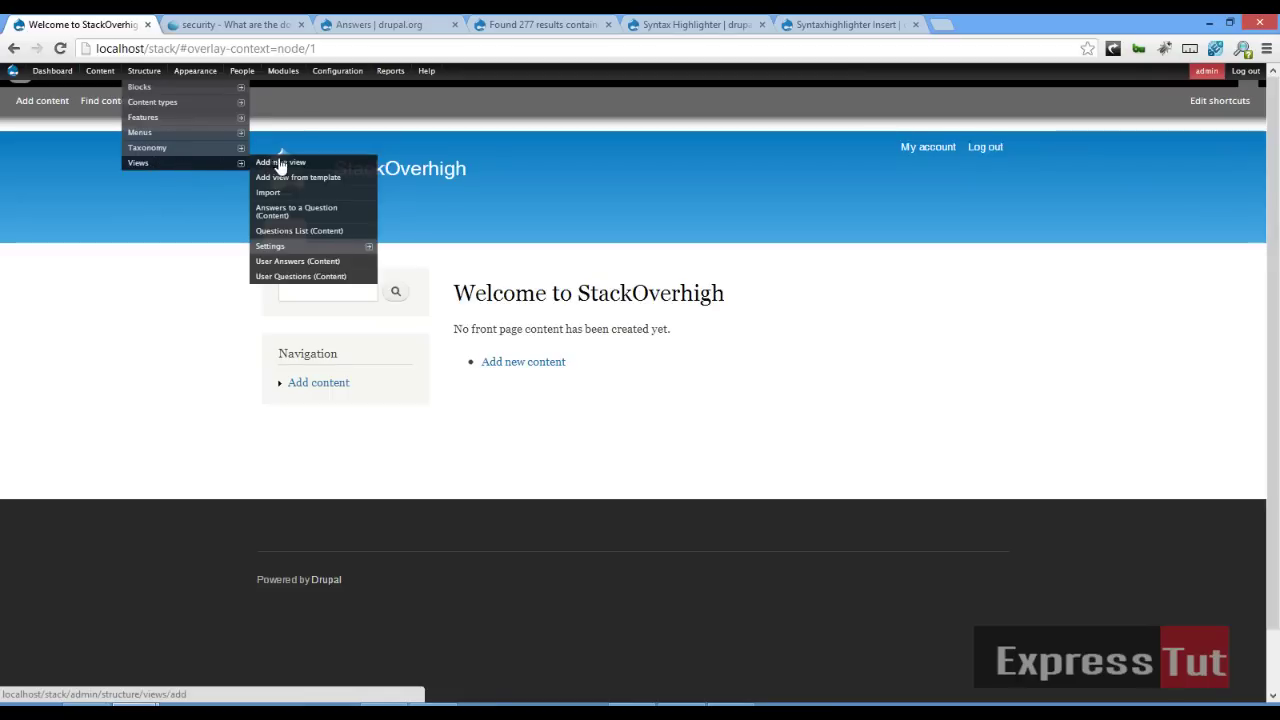
right_click(299, 230)
left_click(340, 243)
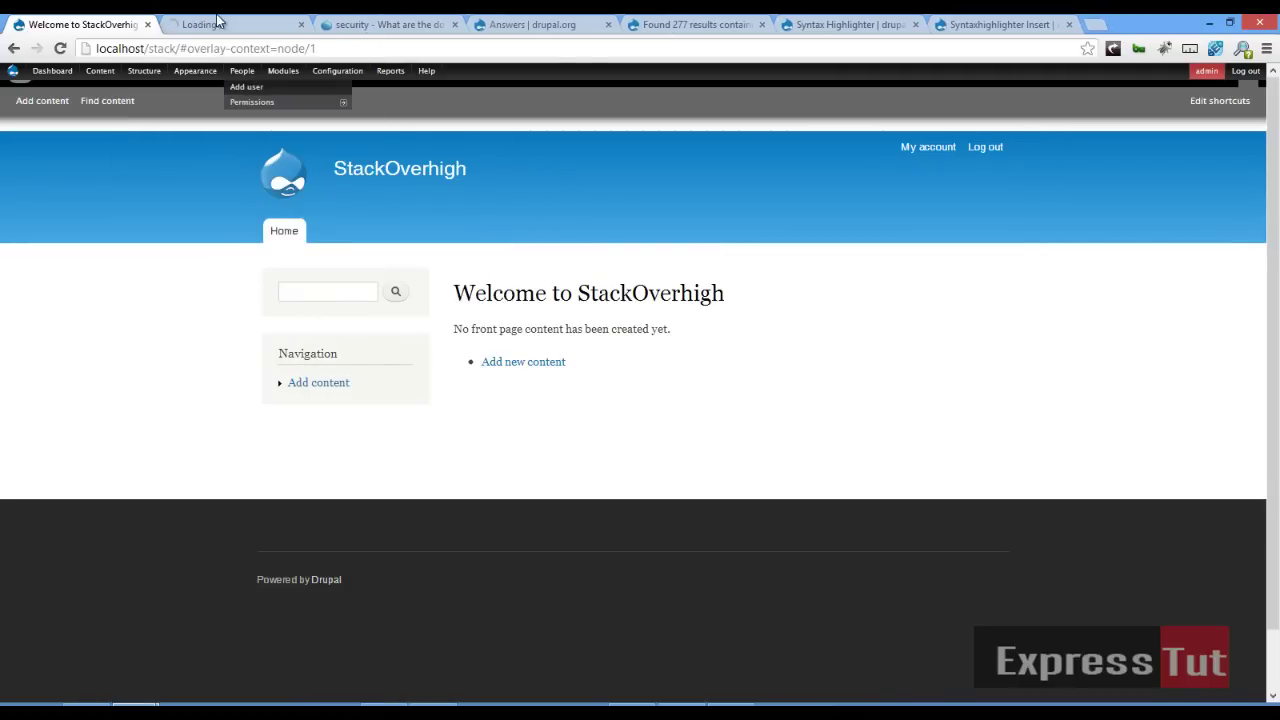
key("ctrl+Tab")
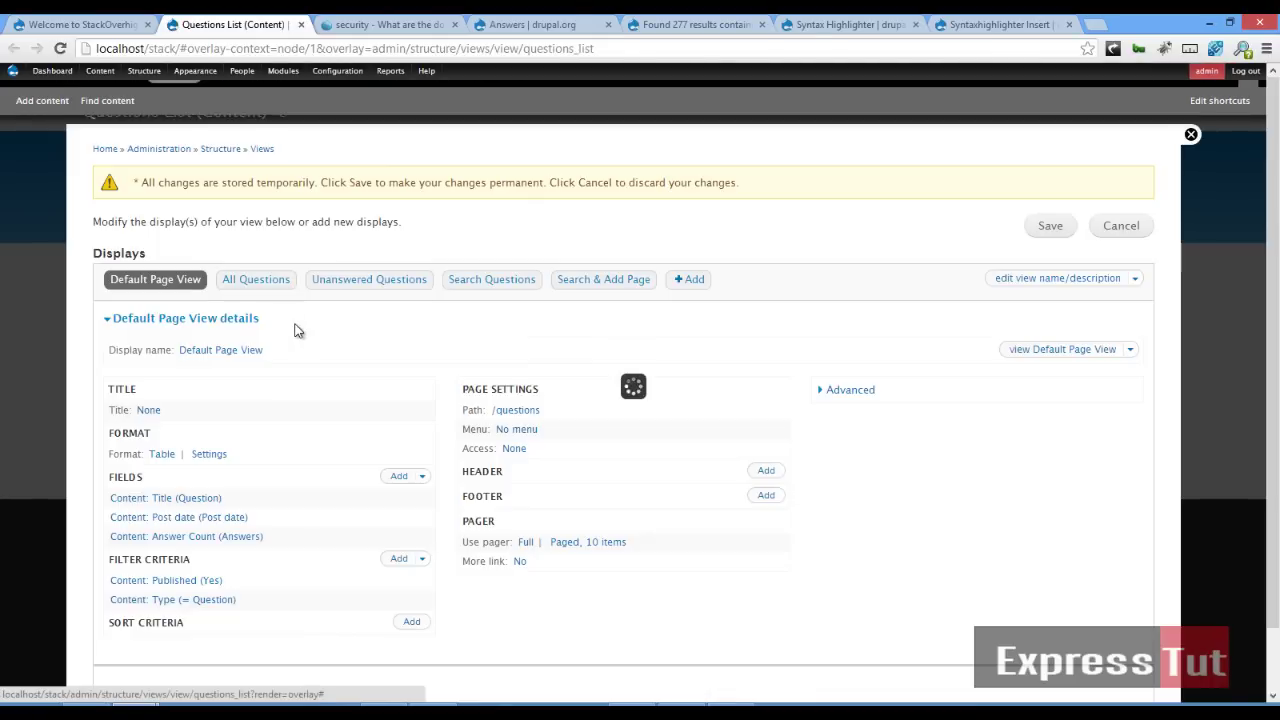
Select the view's All Questions display at /questions/all
scroll(400, 290, "down", 2)
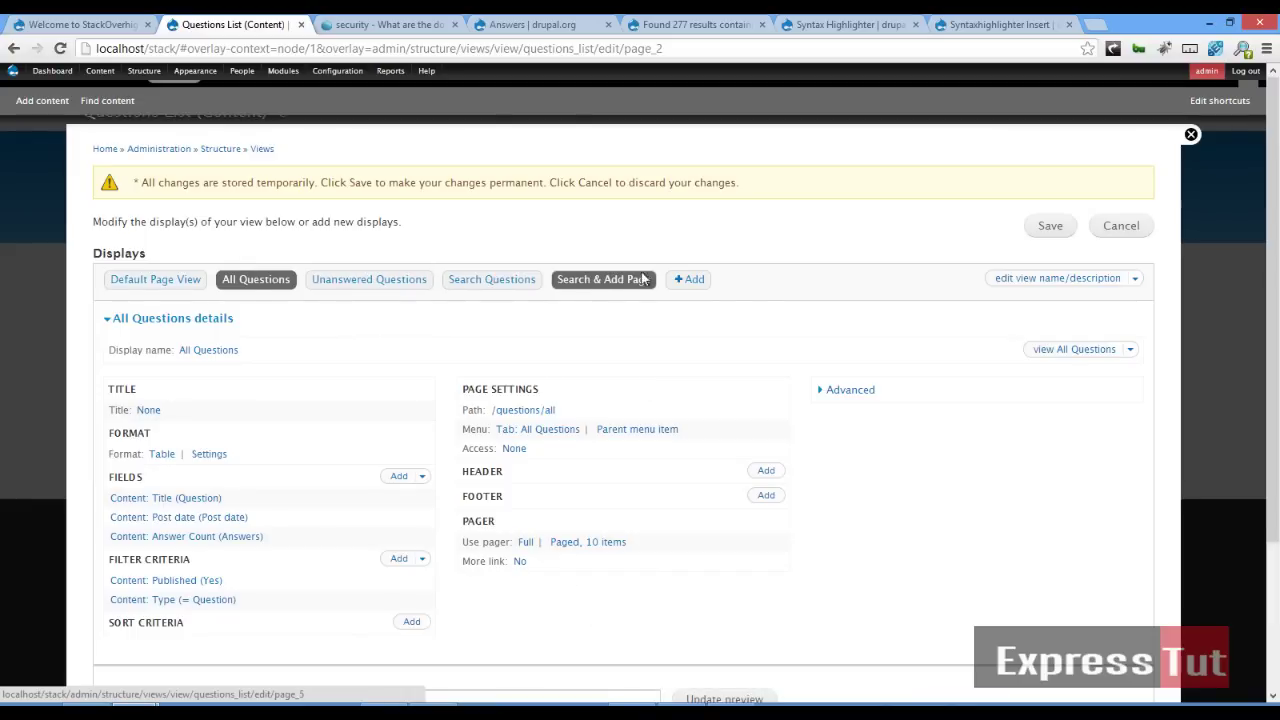
right_click(1076, 349)
key("Escape")
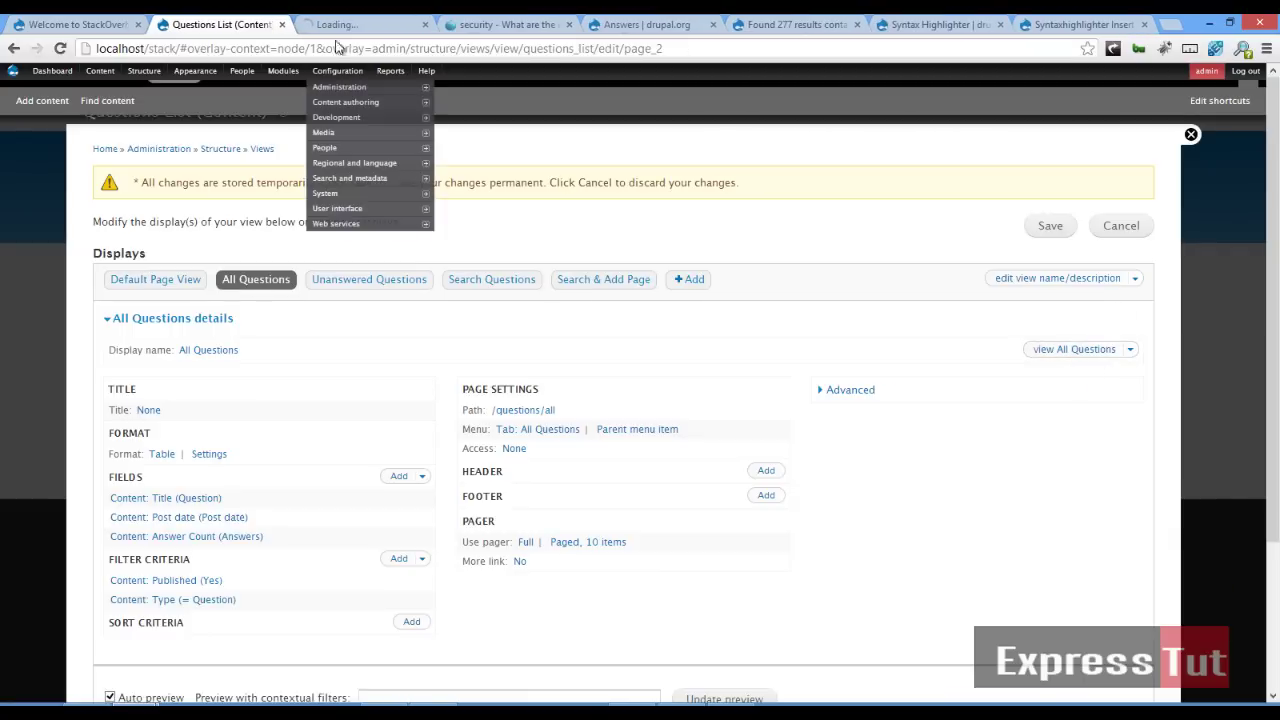
View the new All Questions page, then the Unanswered Questions listing showing Question 1
left_click(358, 24)
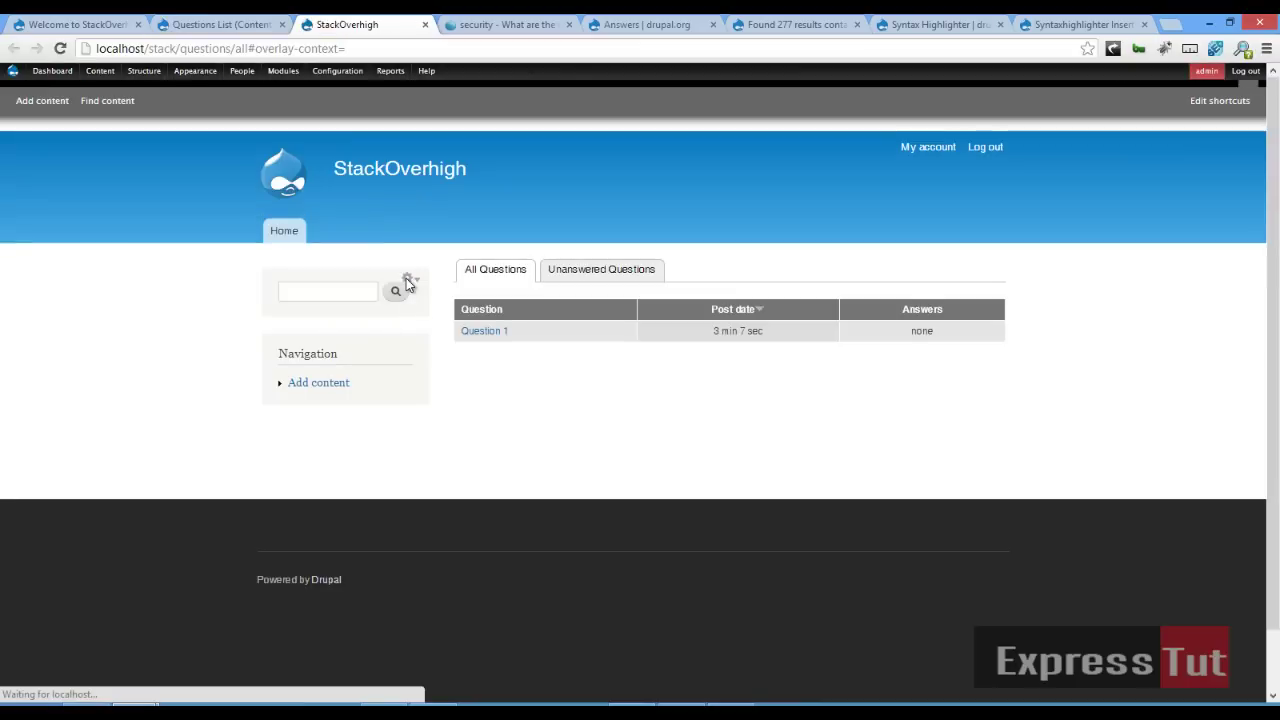
scroll(430, 282, "down", 2)
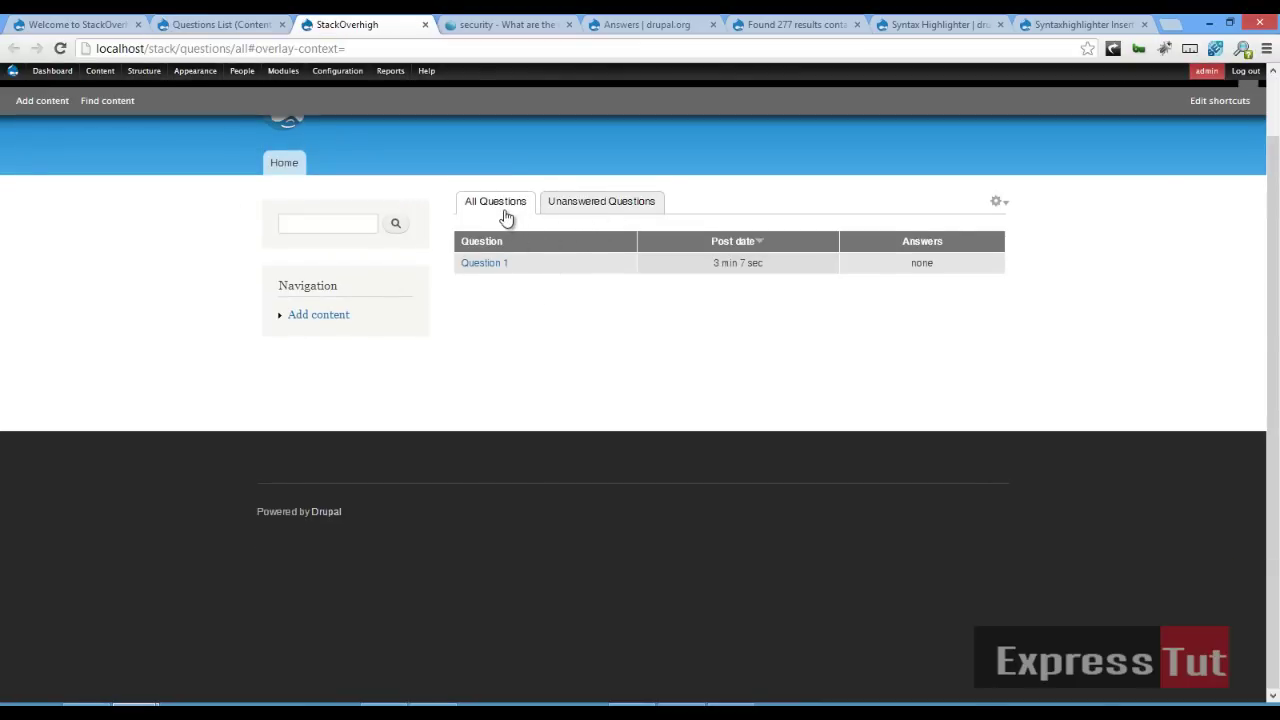
left_click(578, 210)
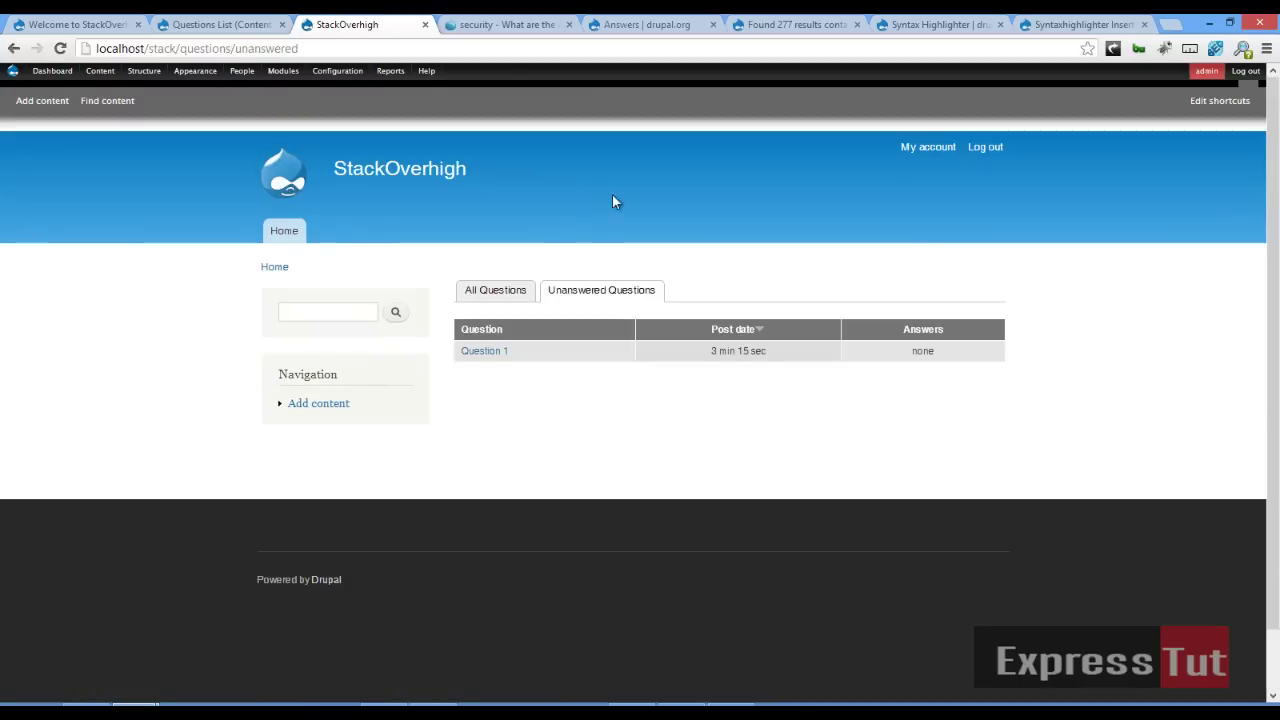
Compare with the Drupal Answers home page, then return to StackOverhigh's All Questions listing
left_click(530, 25)
scroll(588, 240, "up", 1)
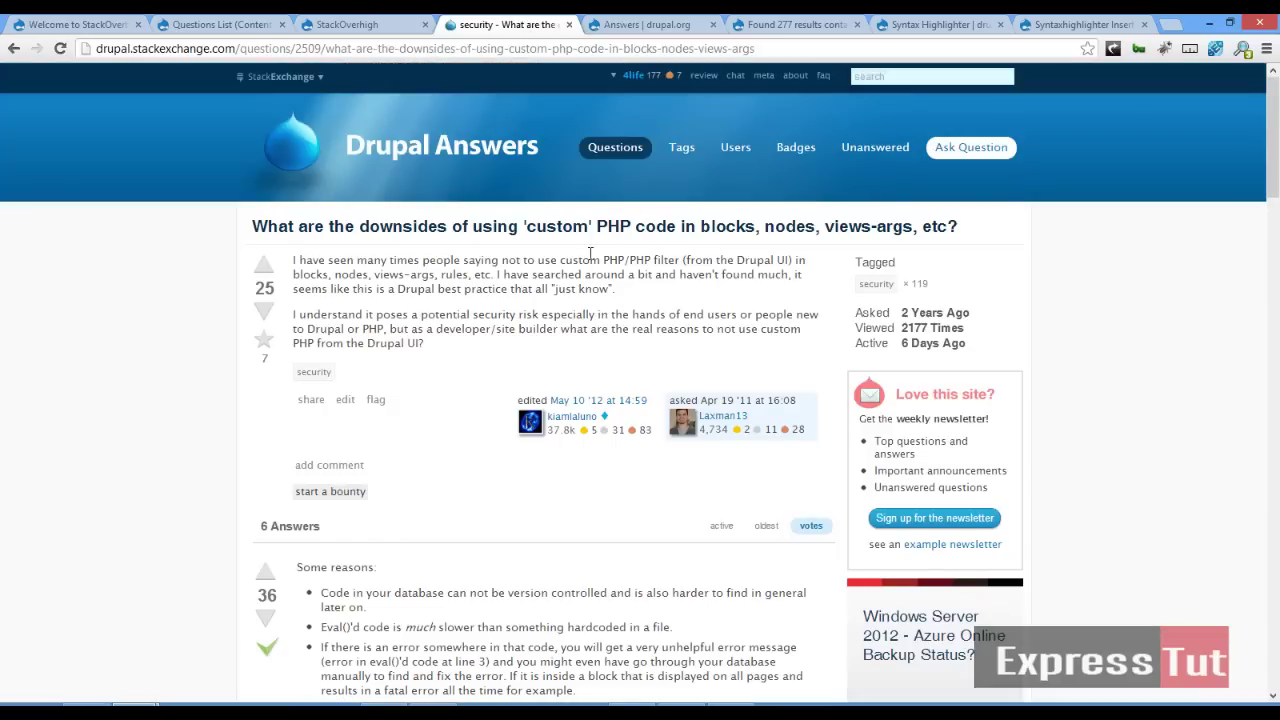
left_click(457, 146)
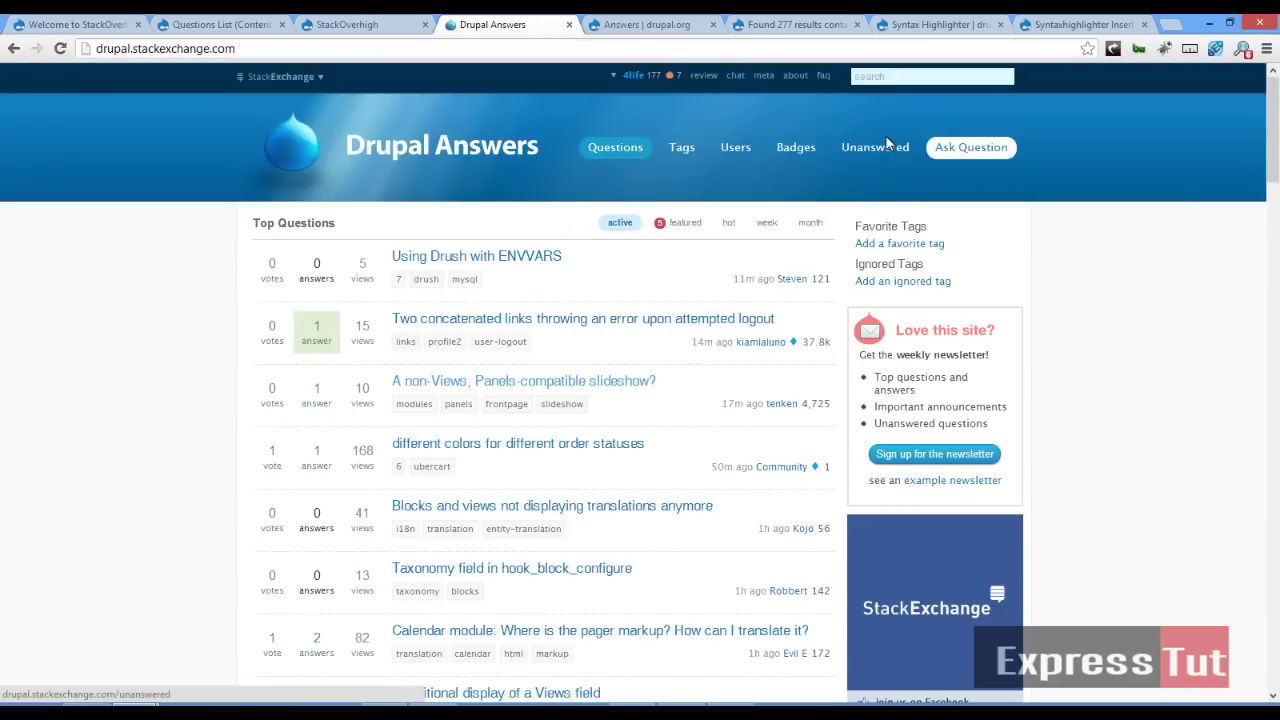
left_click(380, 22)
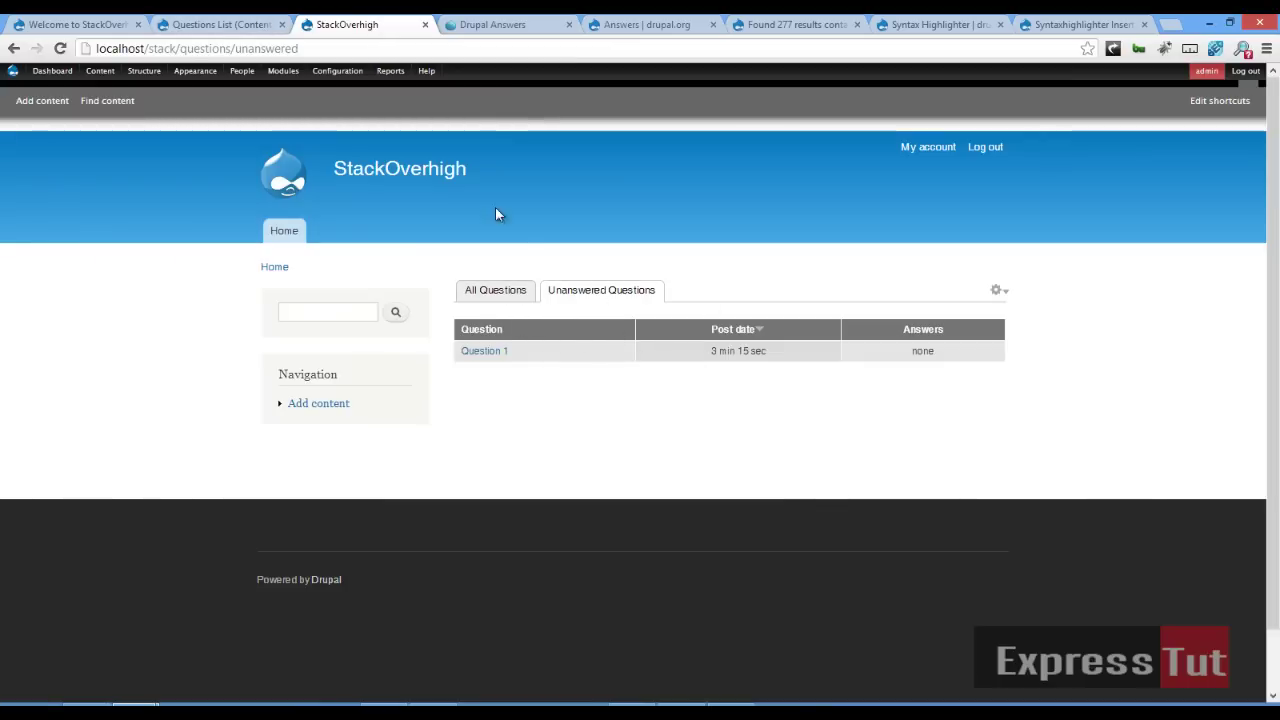
left_click(473, 289)
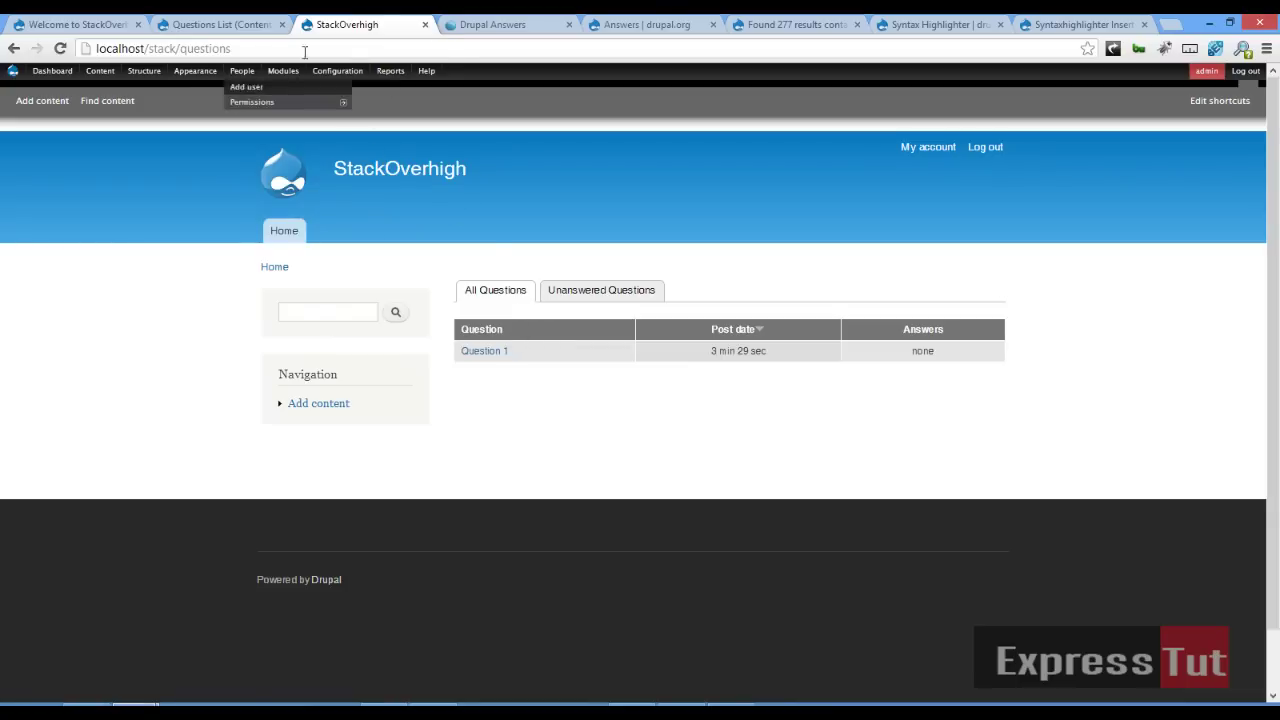
Go back to the StackOverhigh questions page and select the questions part of its address
left_click(175, 24)
scroll(520, 280, "down", 2)
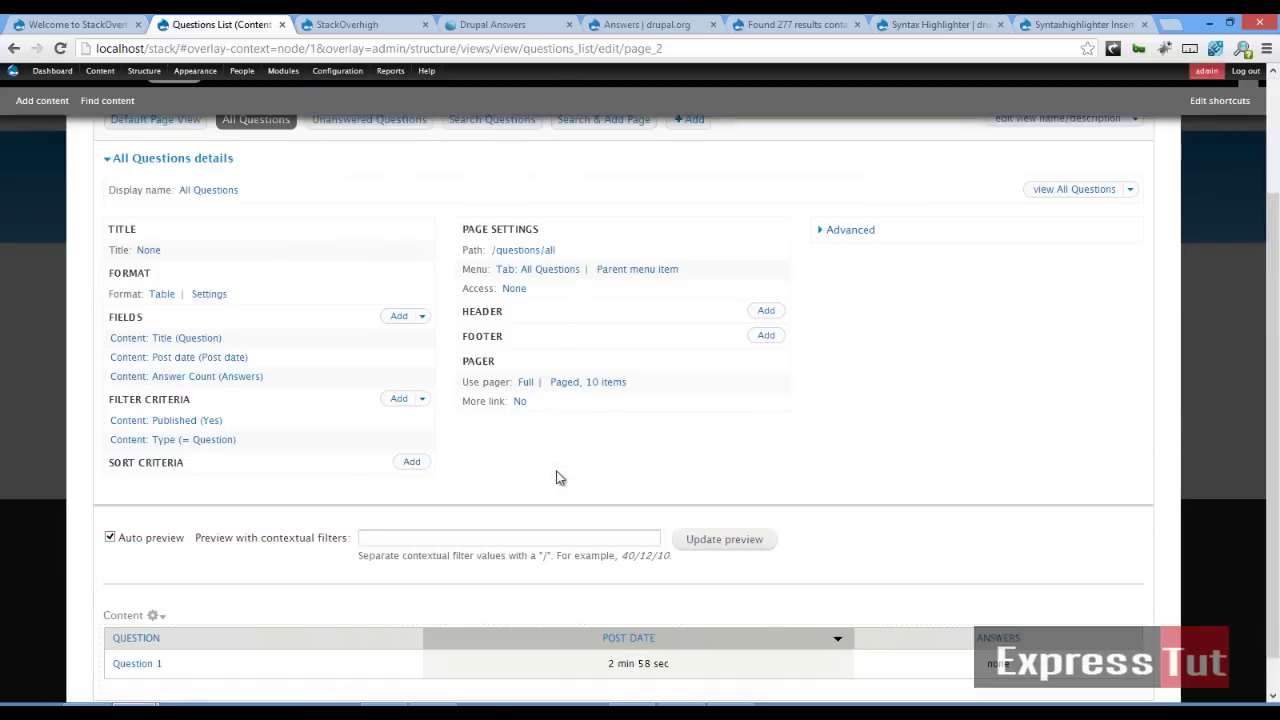
left_click(372, 27)
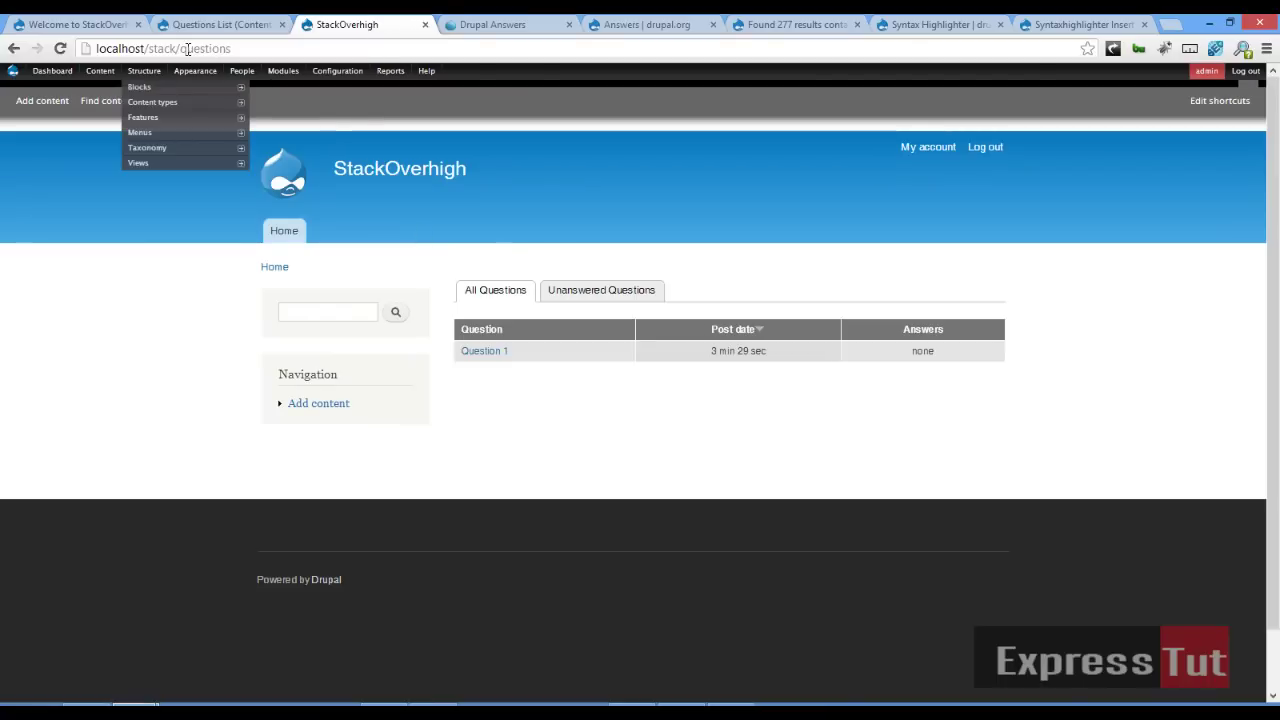
left_click_drag(181, 48, 412, 38)
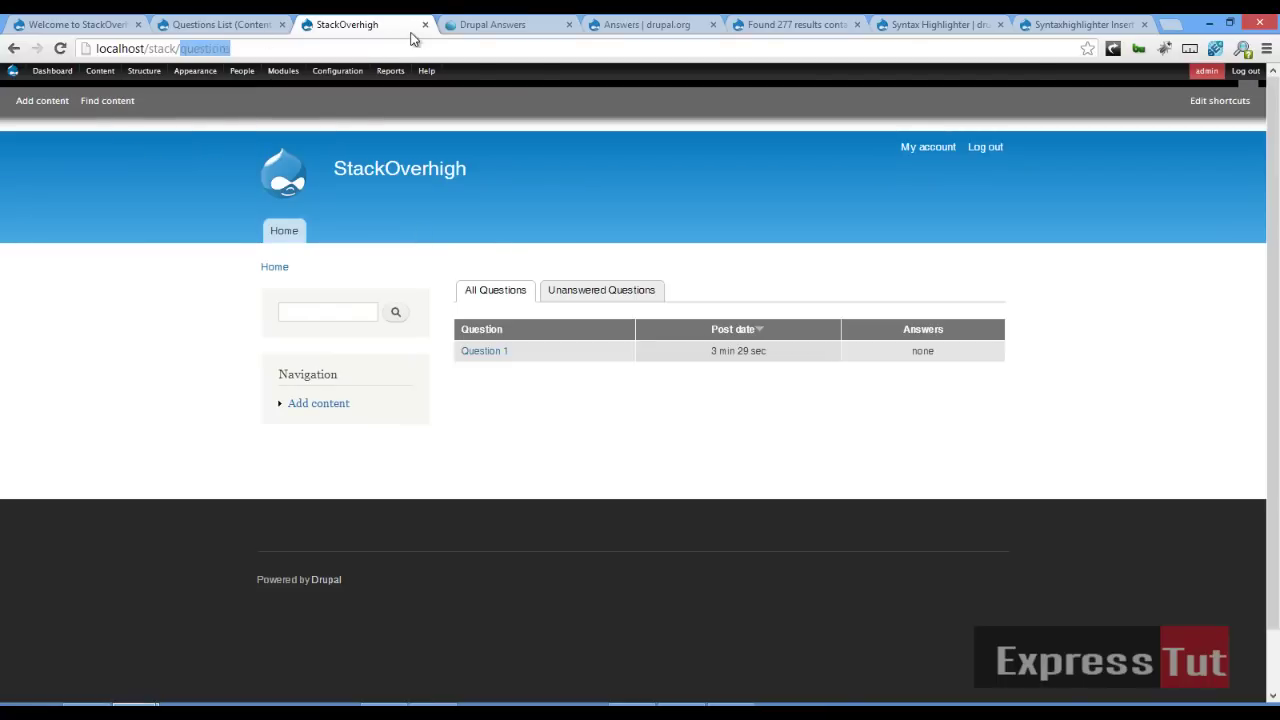
Change the Site information default front page from 'node' to questions/all, save, and check Home
mouse_move(321, 78)
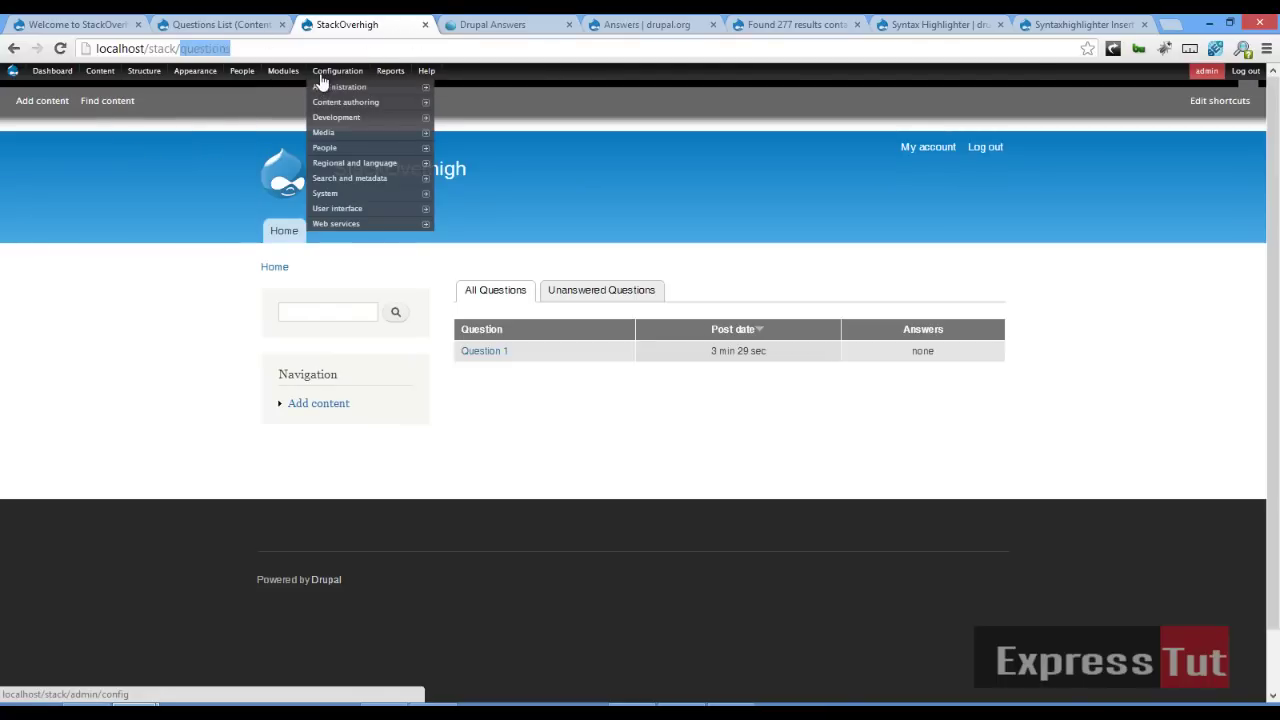
left_click(321, 76)
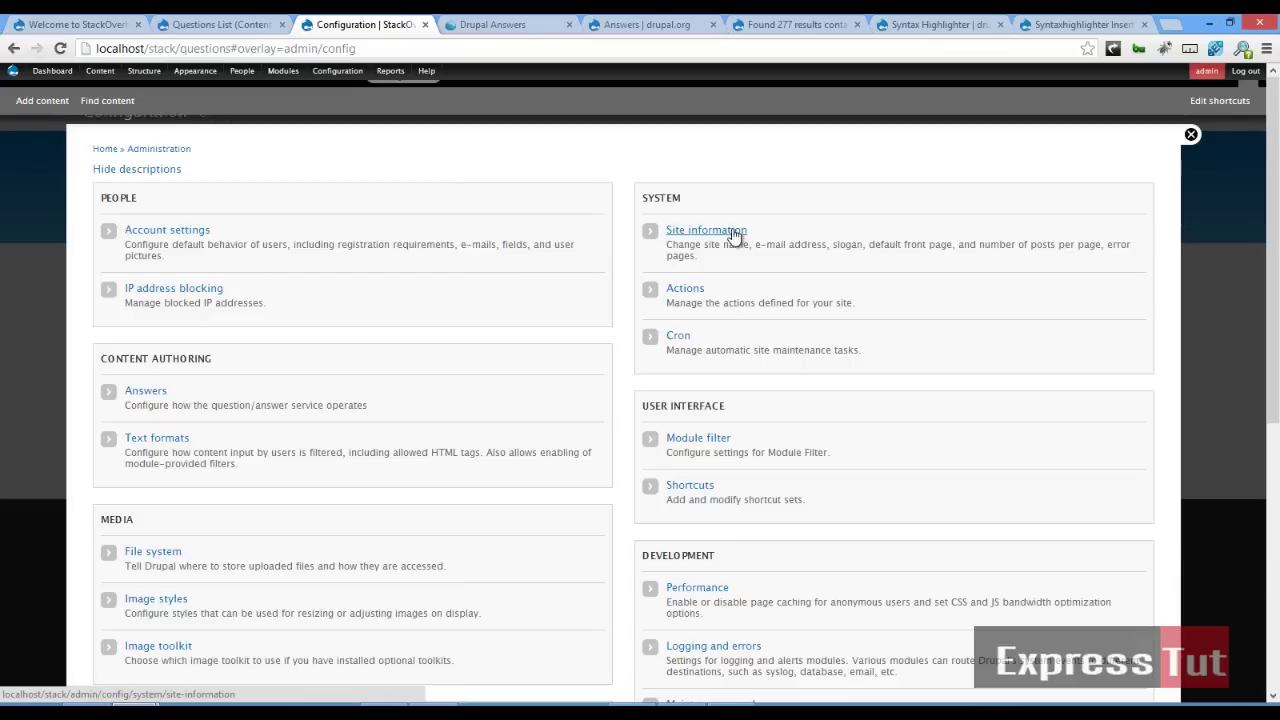
left_click(736, 232)
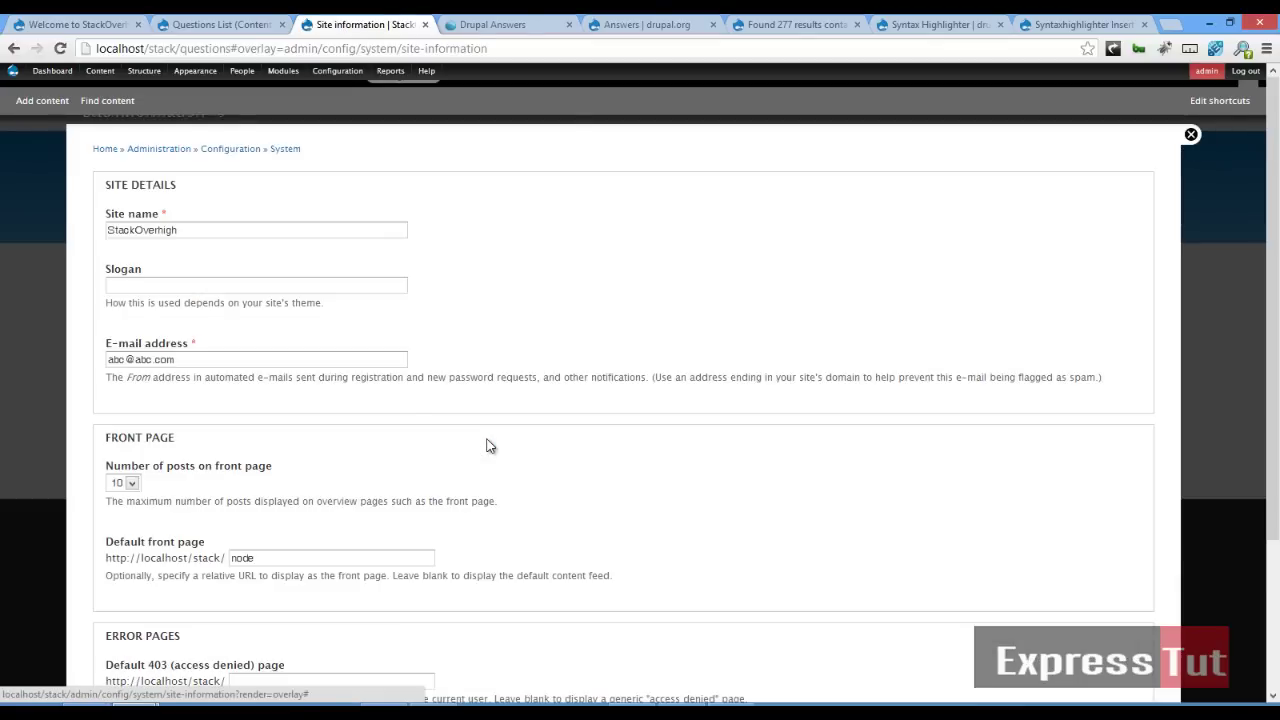
scroll(356, 364, "down", 3)
left_click_drag(348, 356, 157, 368)
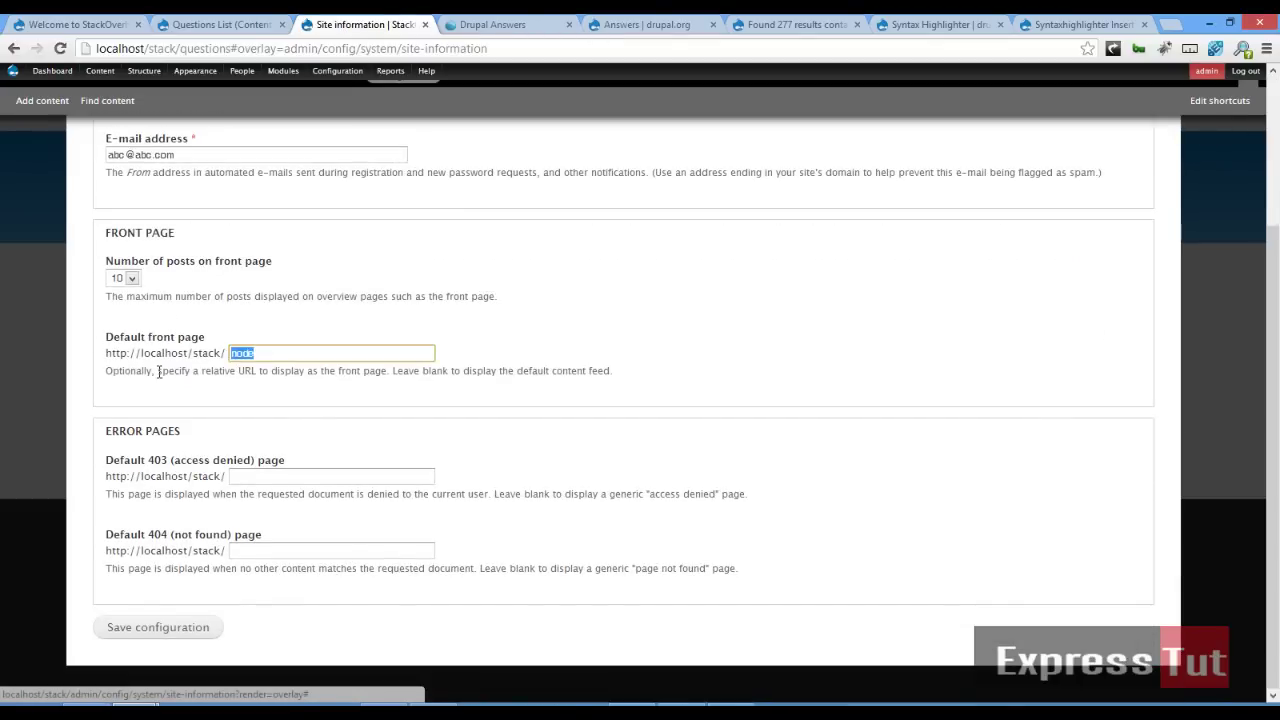
type("questions")
key("Down")
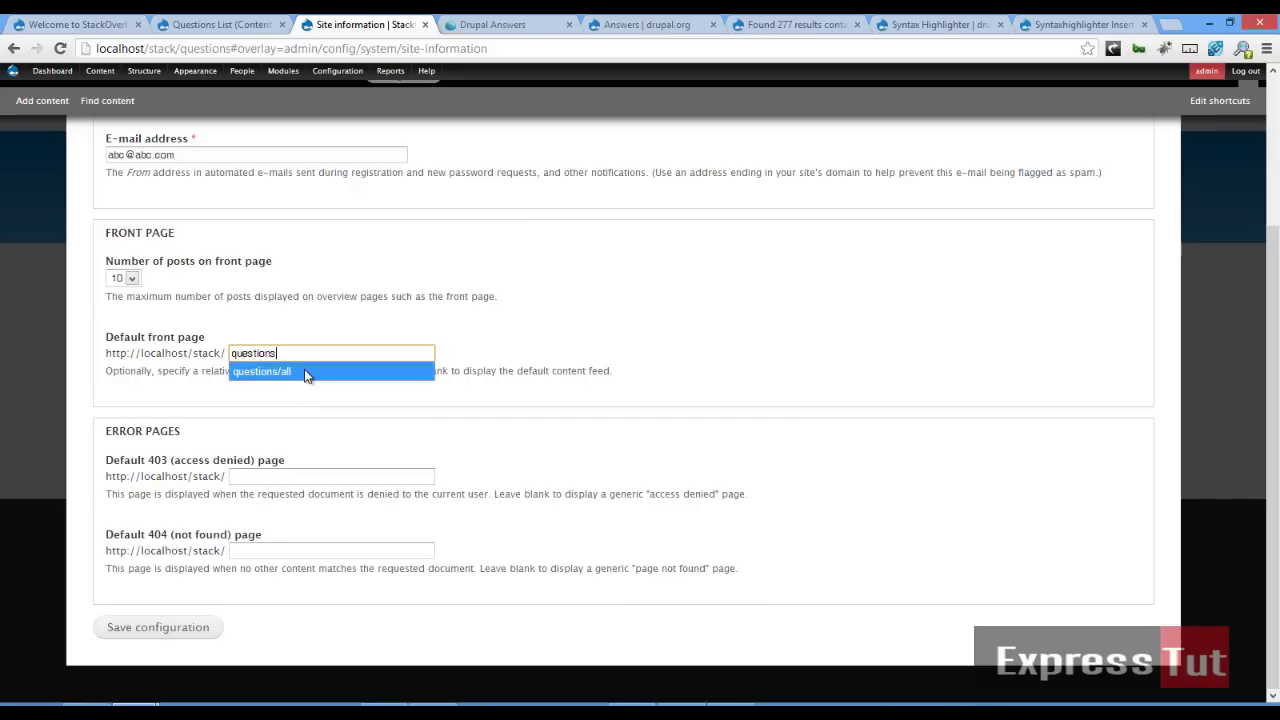
key("Return")
left_click(200, 638)
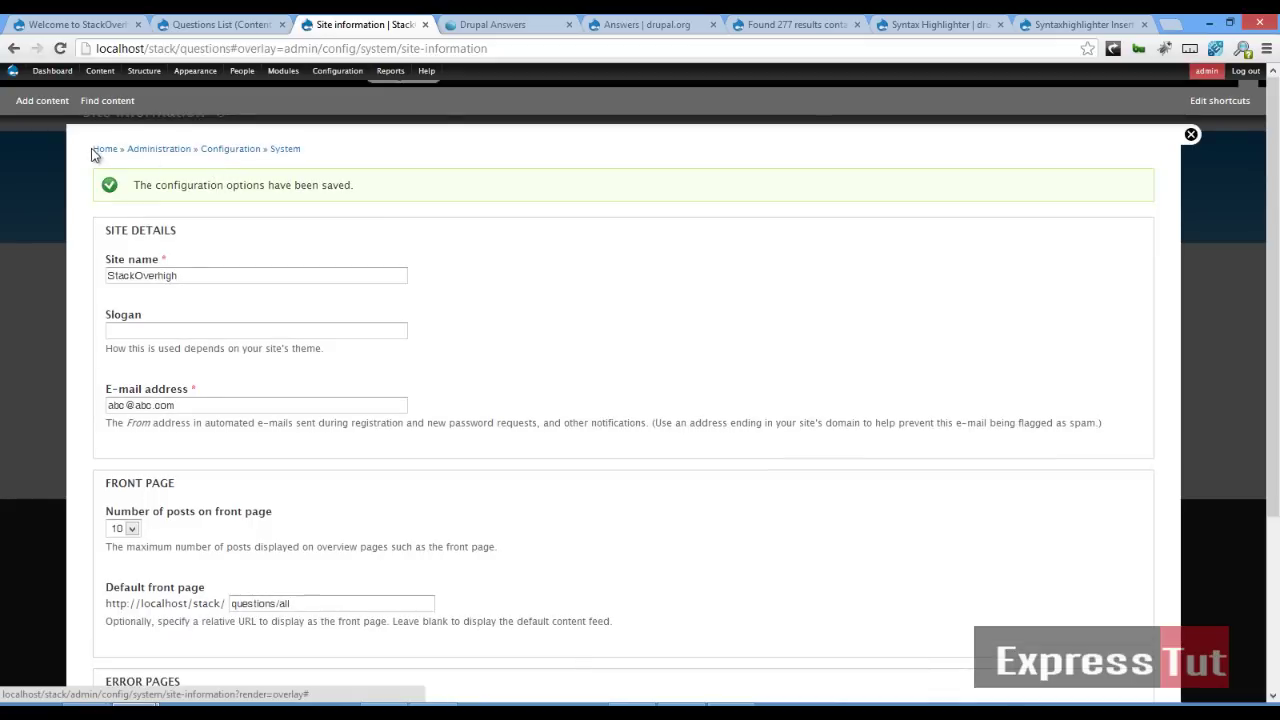
left_click(100, 156)
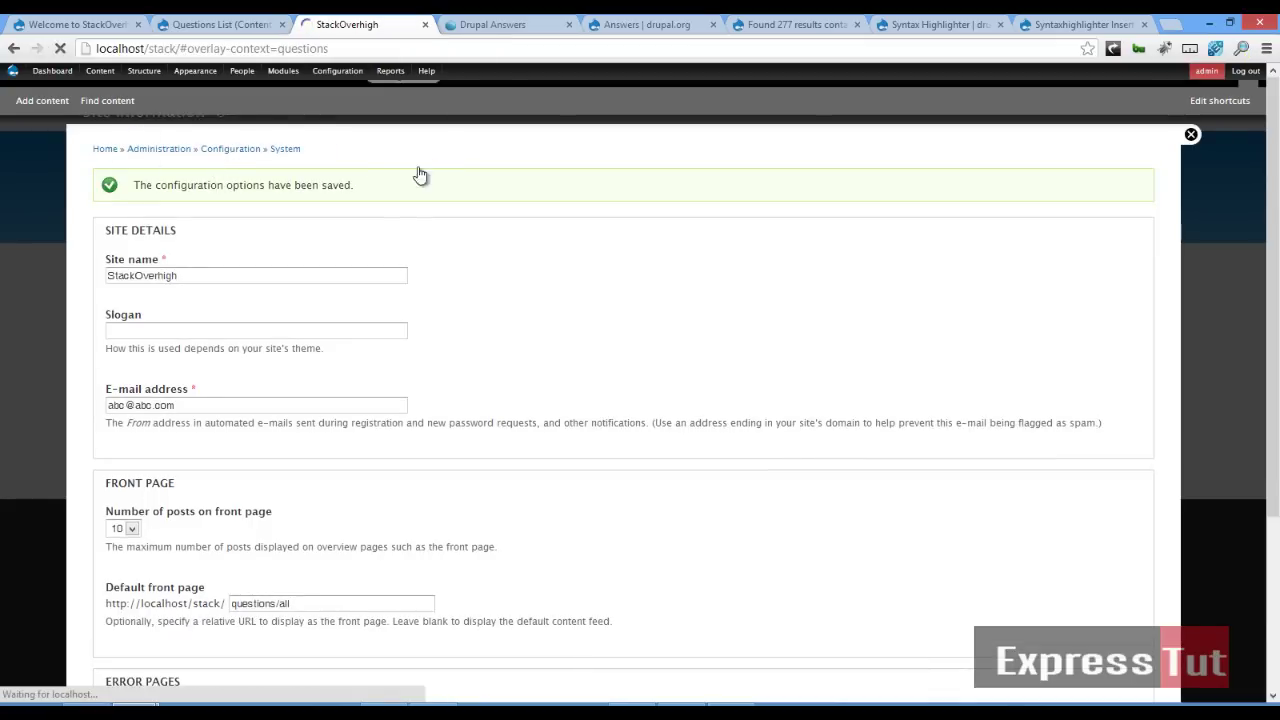
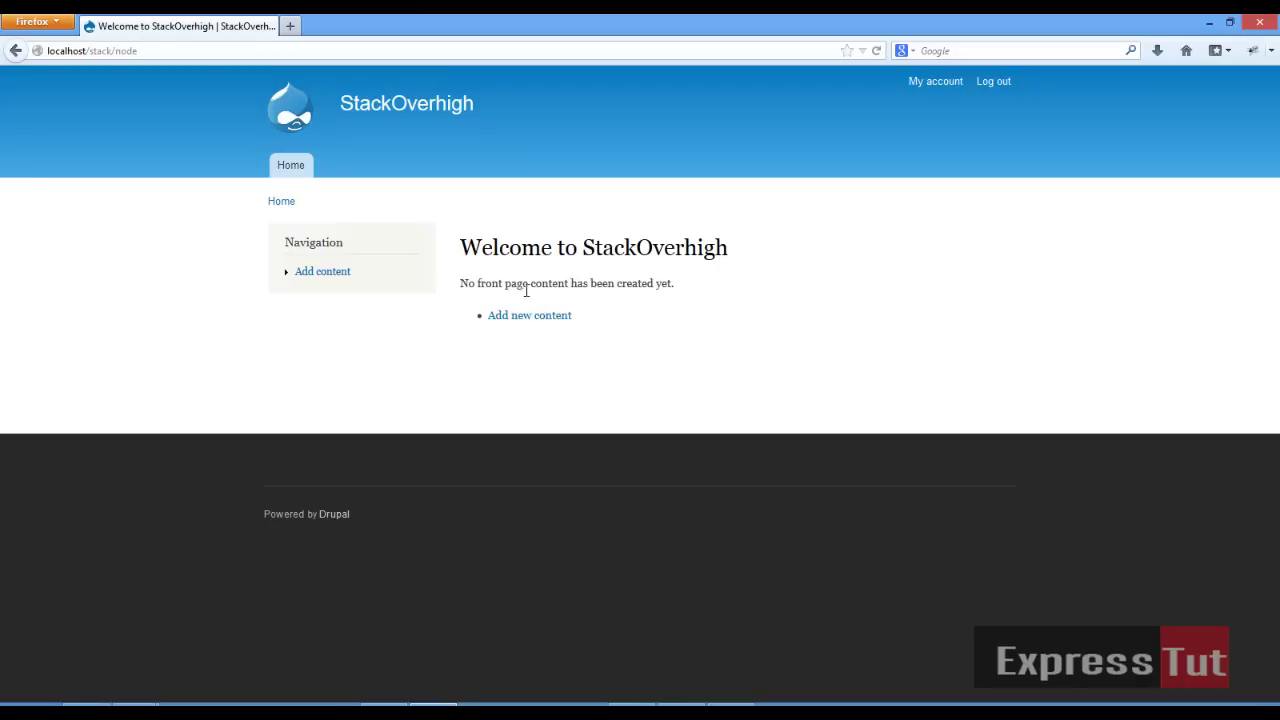
Go from My account back to the home page and start adding a new question
left_click(937, 88)
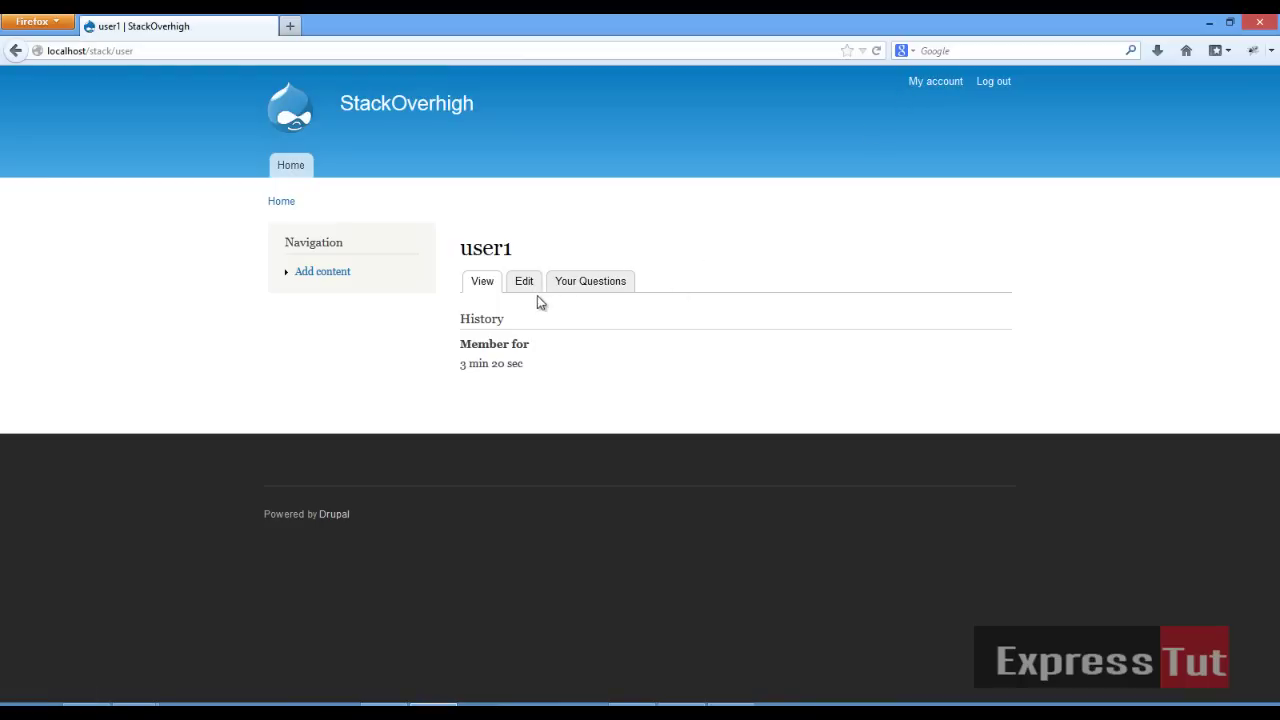
left_click(283, 203)
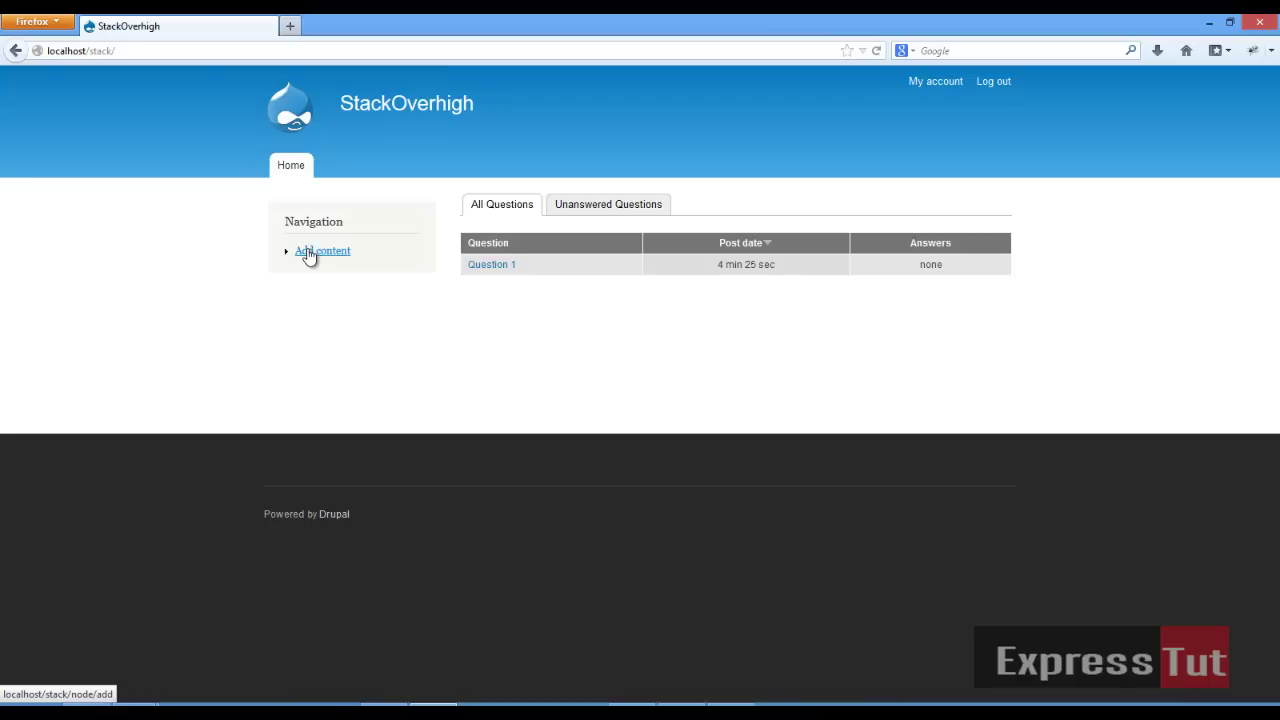
left_click(308, 254)
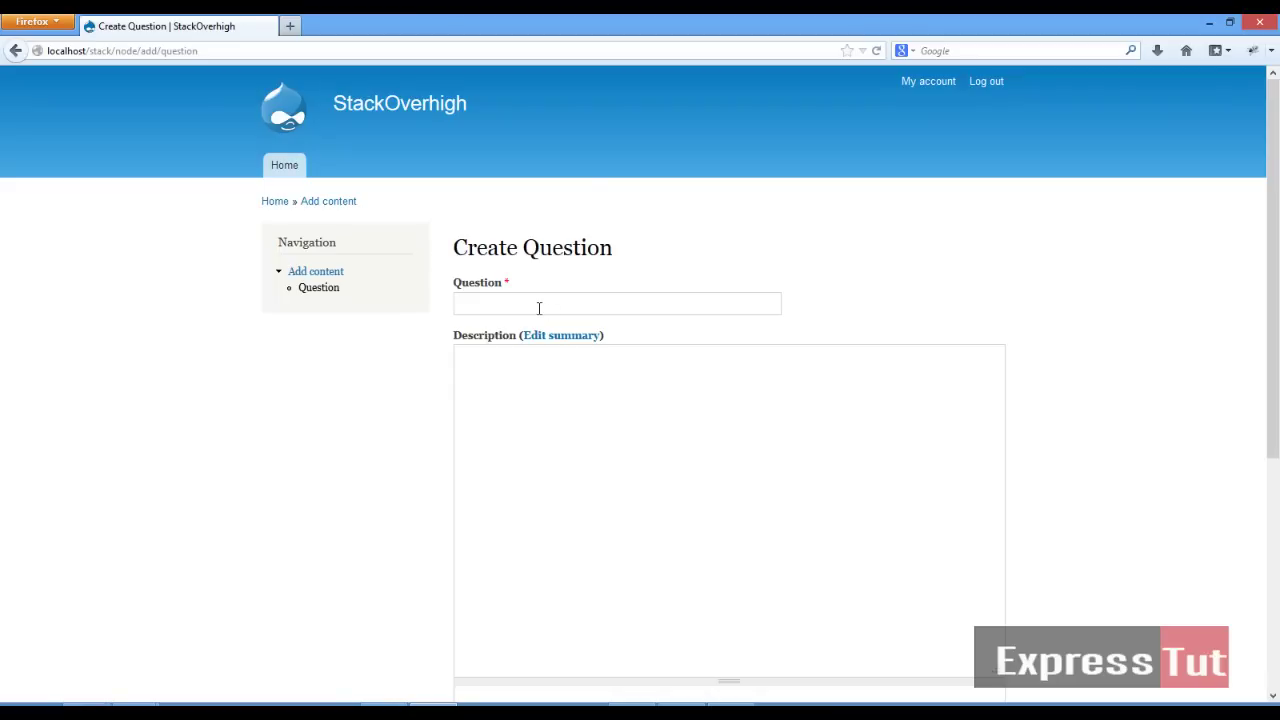
Post the question 'Question created by user1' with Notify on Answer ticked, then return home
left_click(538, 308)
type("Question created by user1")
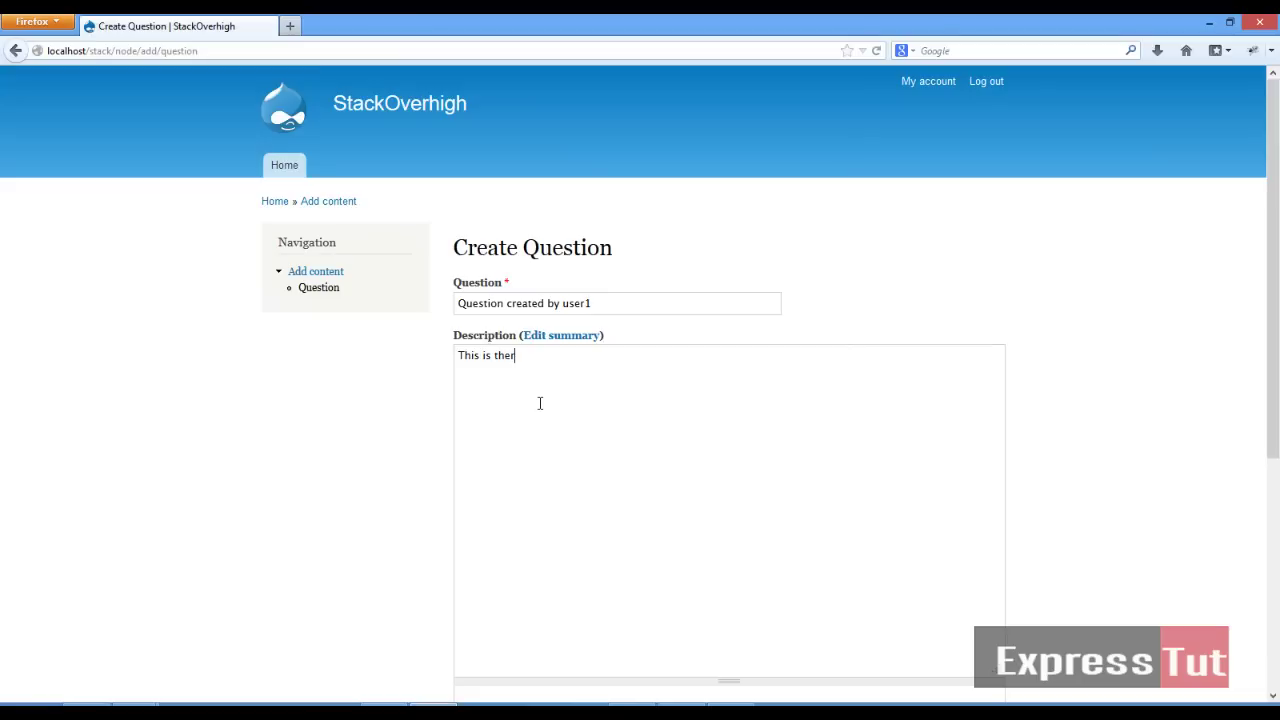
type("uestion created by user 1")
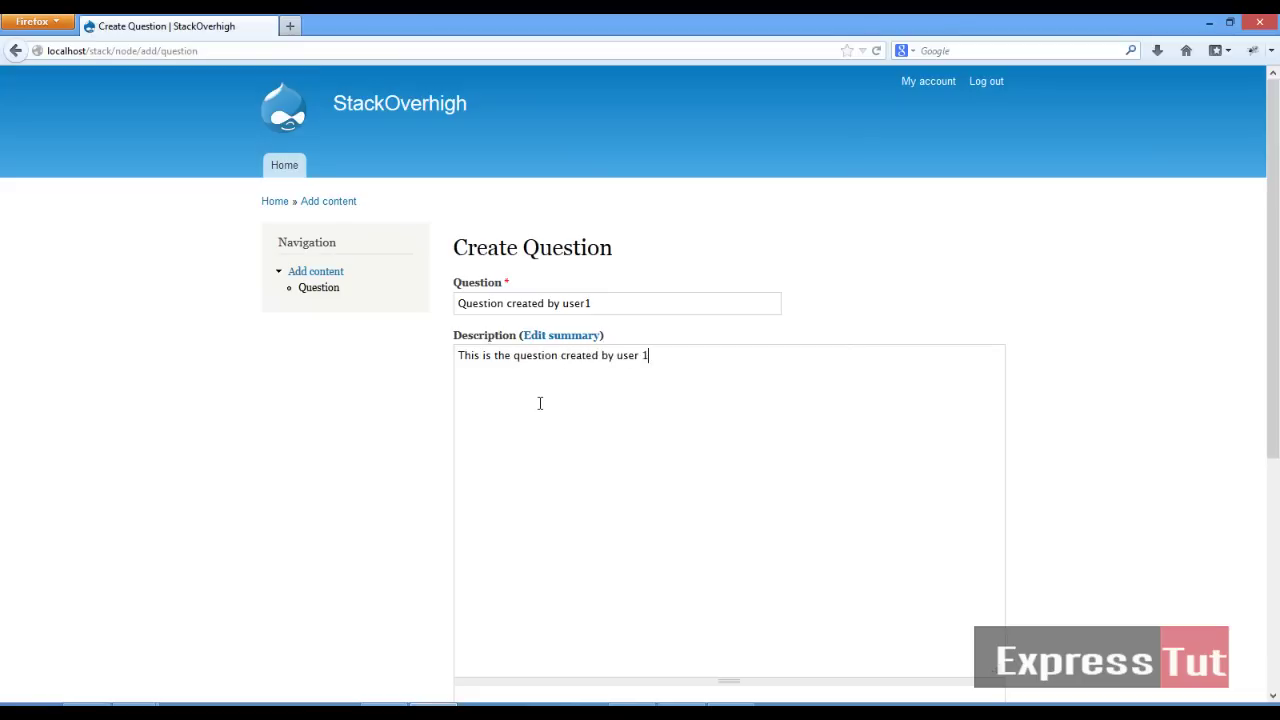
scroll(706, 460, "down", 6)
left_click(509, 460)
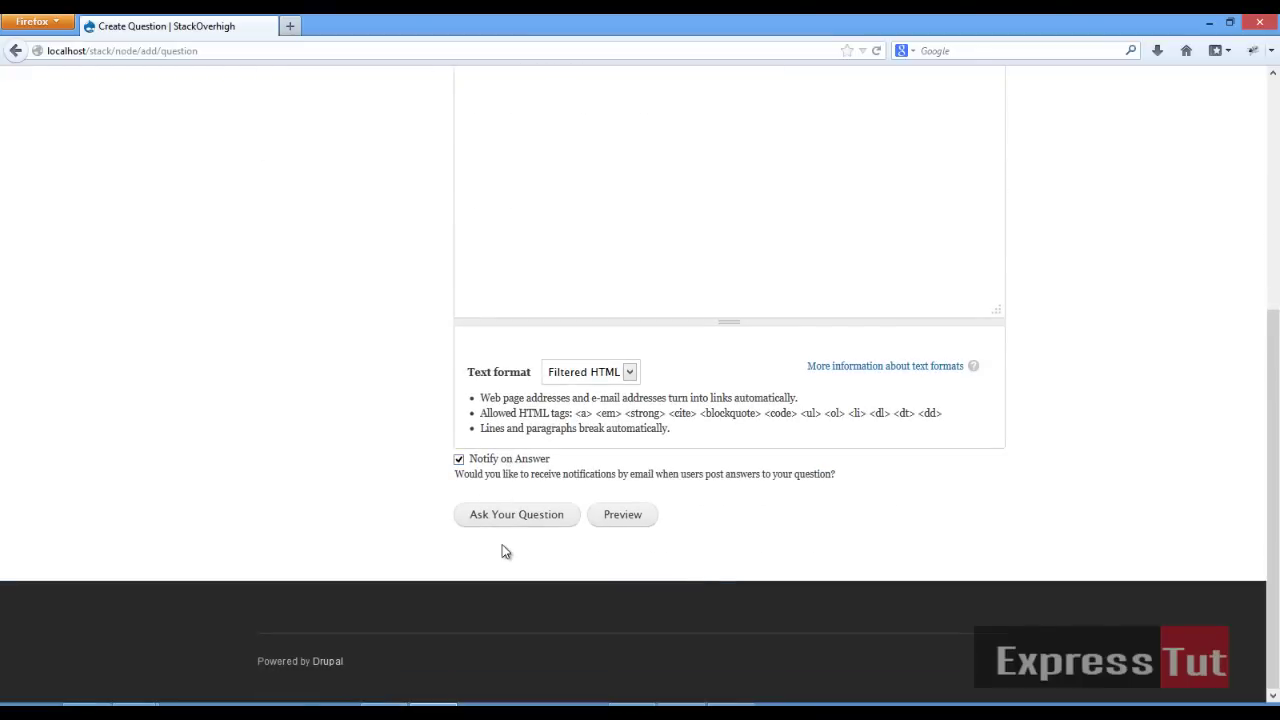
left_click(513, 519)
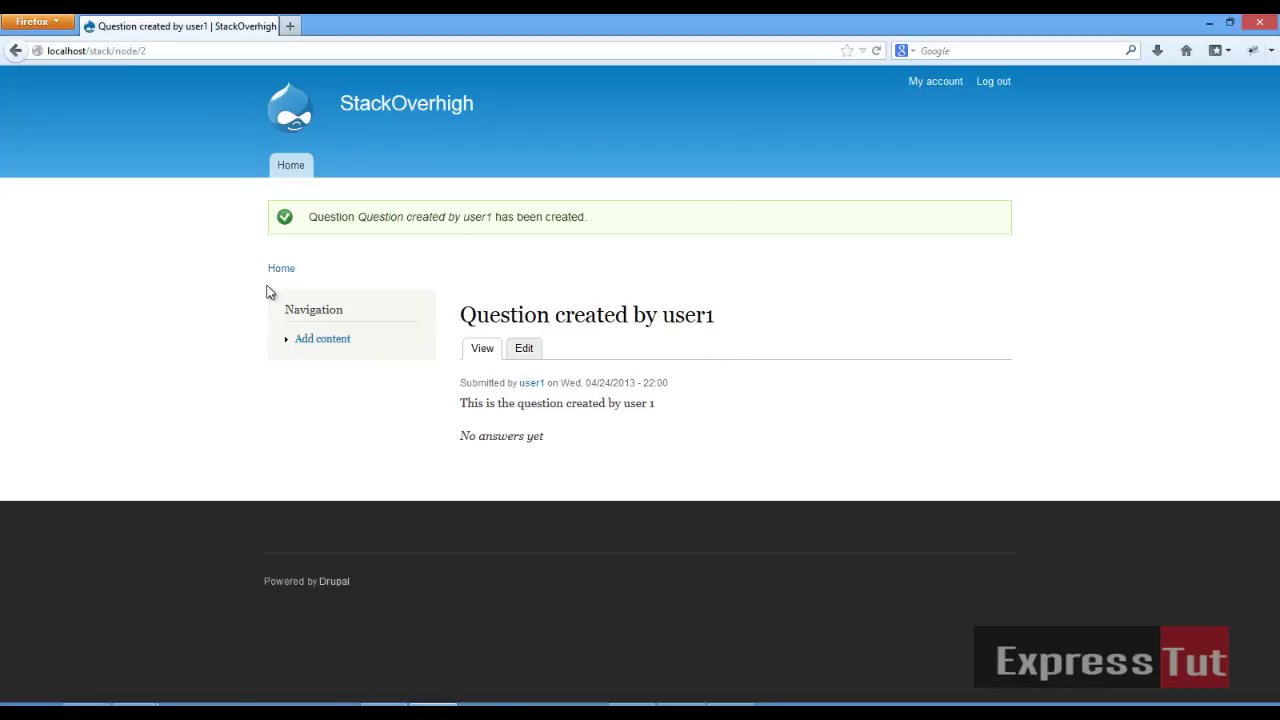
left_click(284, 271)
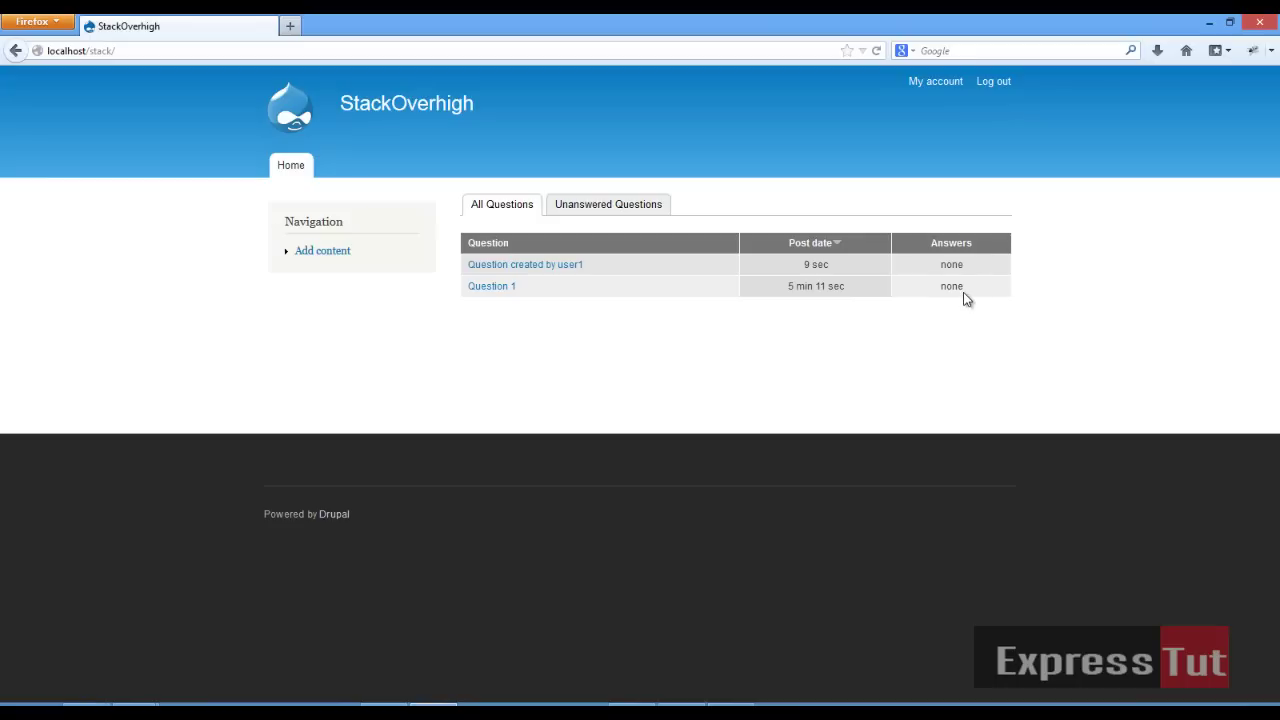
View Question 1 and its author's profile, return home, then move to the administrator's browser
left_click(497, 288)
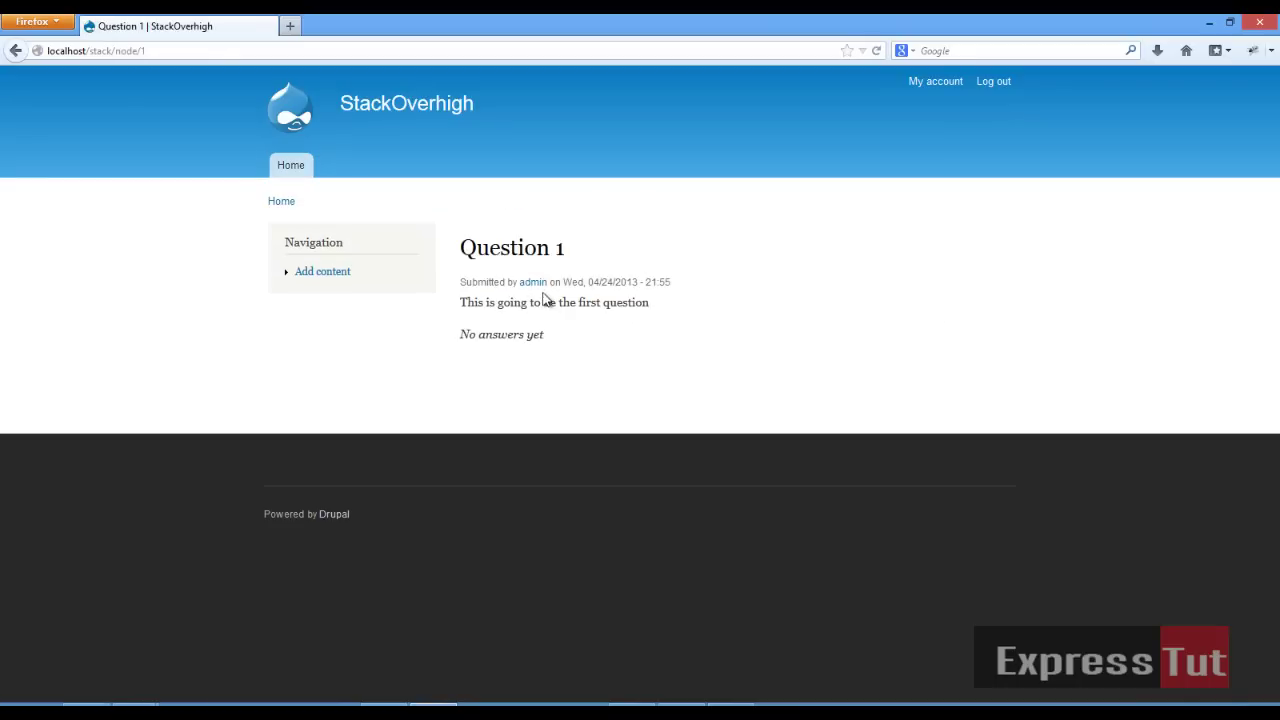
left_click(541, 290)
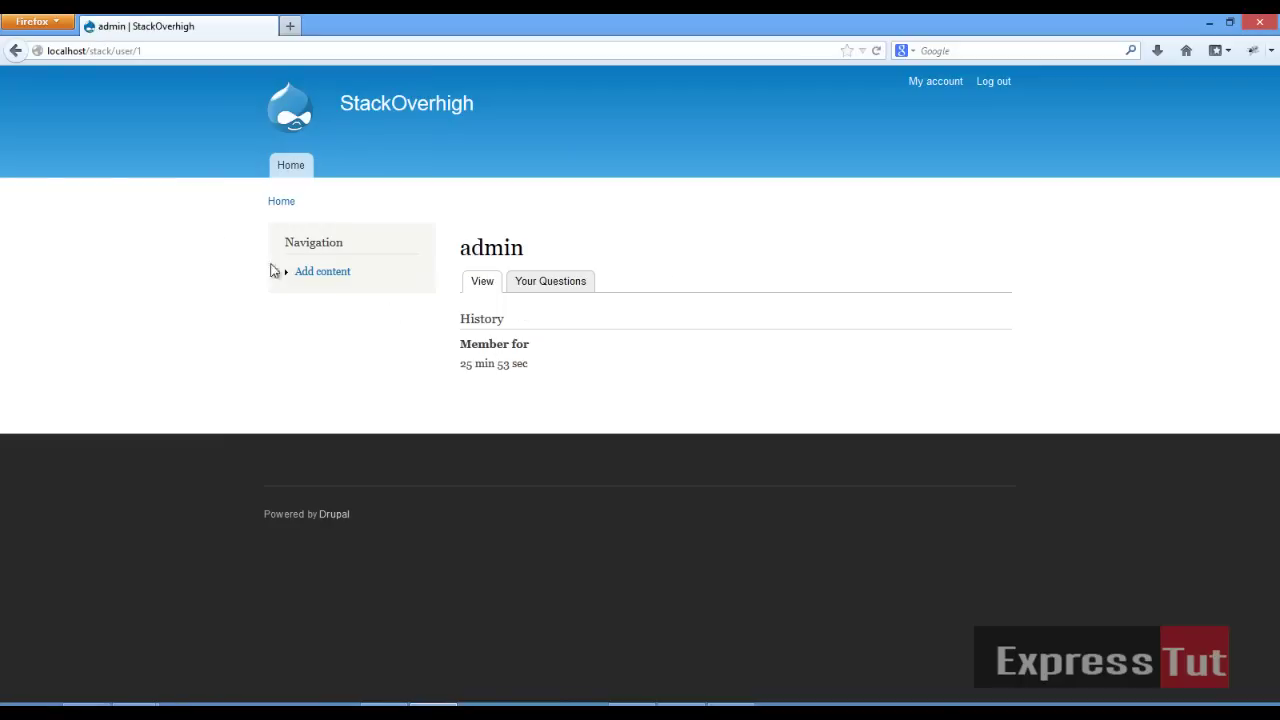
left_click(284, 203)
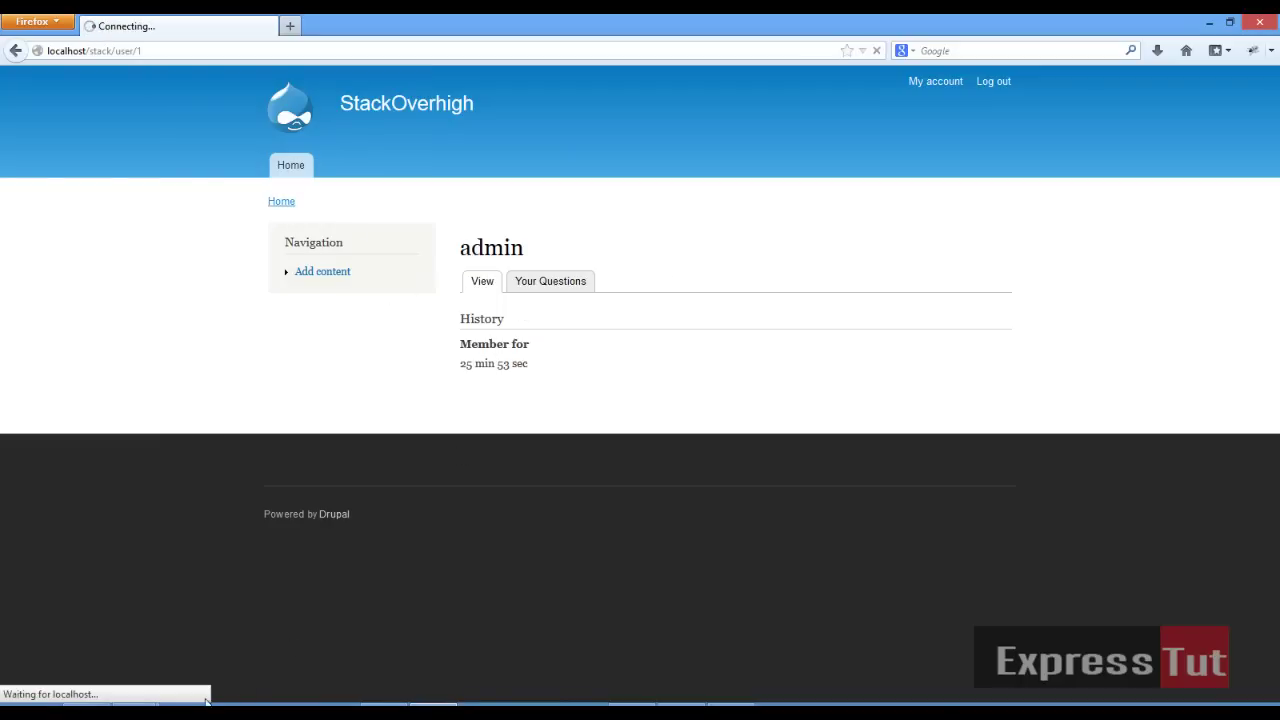
mouse_move(136, 703)
left_click(268, 640)
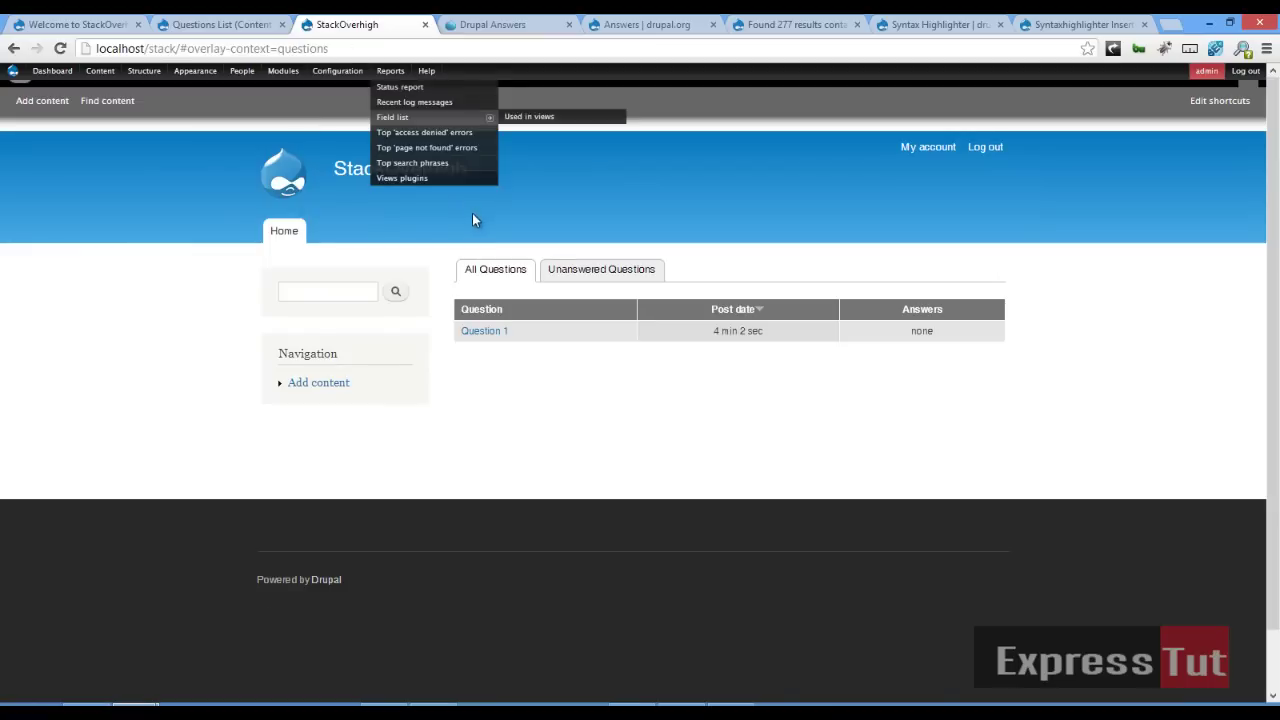
Reload All Questions, then open 'Using Drush with ENVVARS' on the Drupal Answers site
left_click(494, 276)
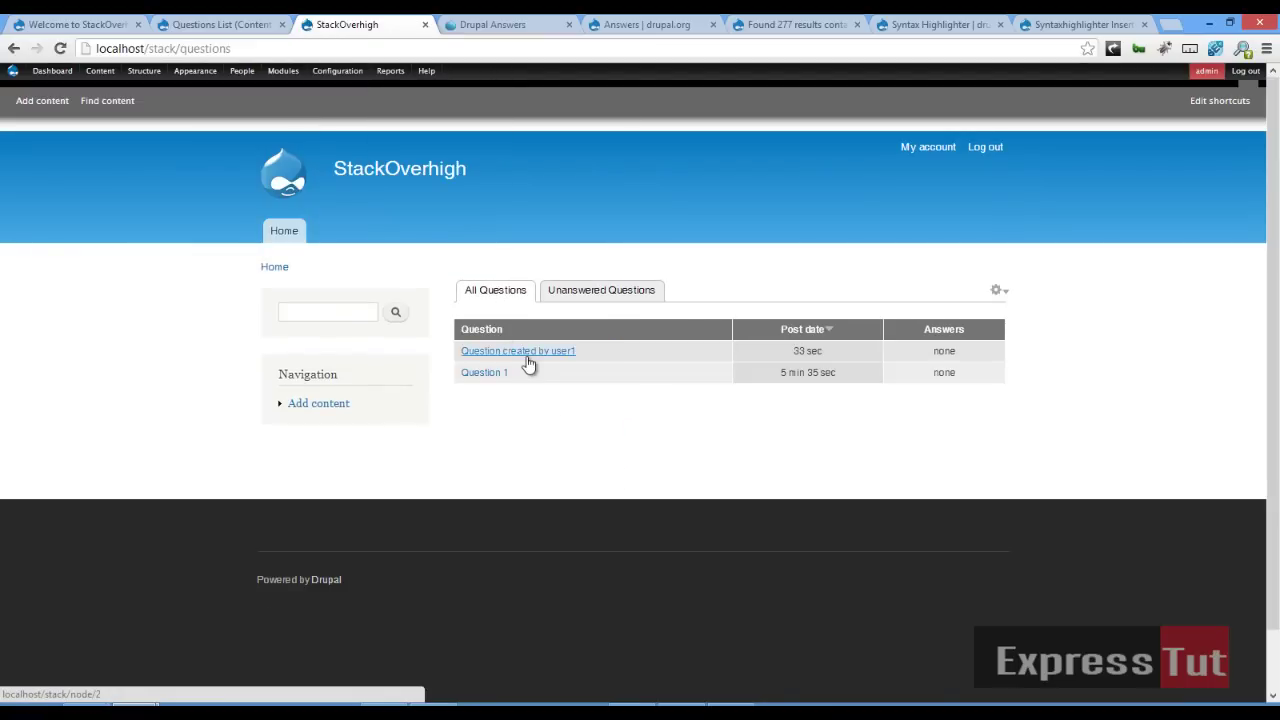
left_click(492, 24)
scroll(465, 218, "down", 1)
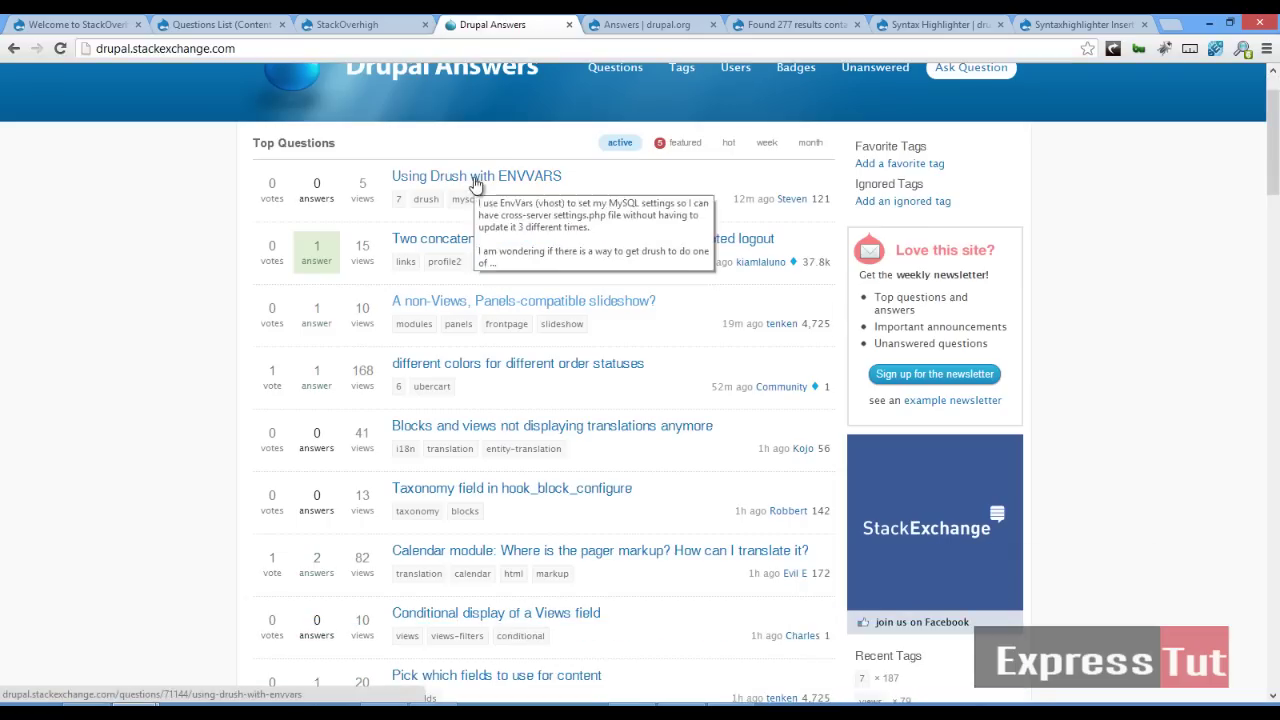
left_click(471, 177)
Look over the asker's user profile, then return to the StackOverhigh window
scroll(501, 300, "down", 3)
scroll(501, 300, "up", 1)
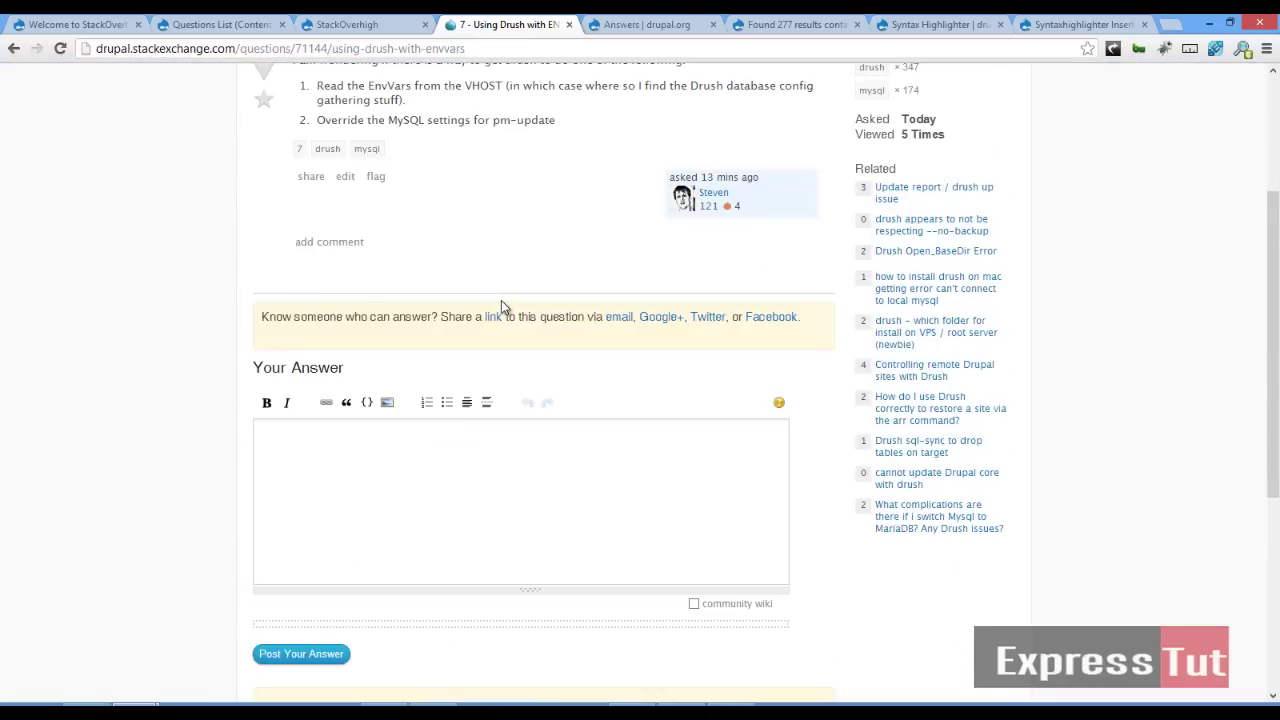
left_click(714, 193)
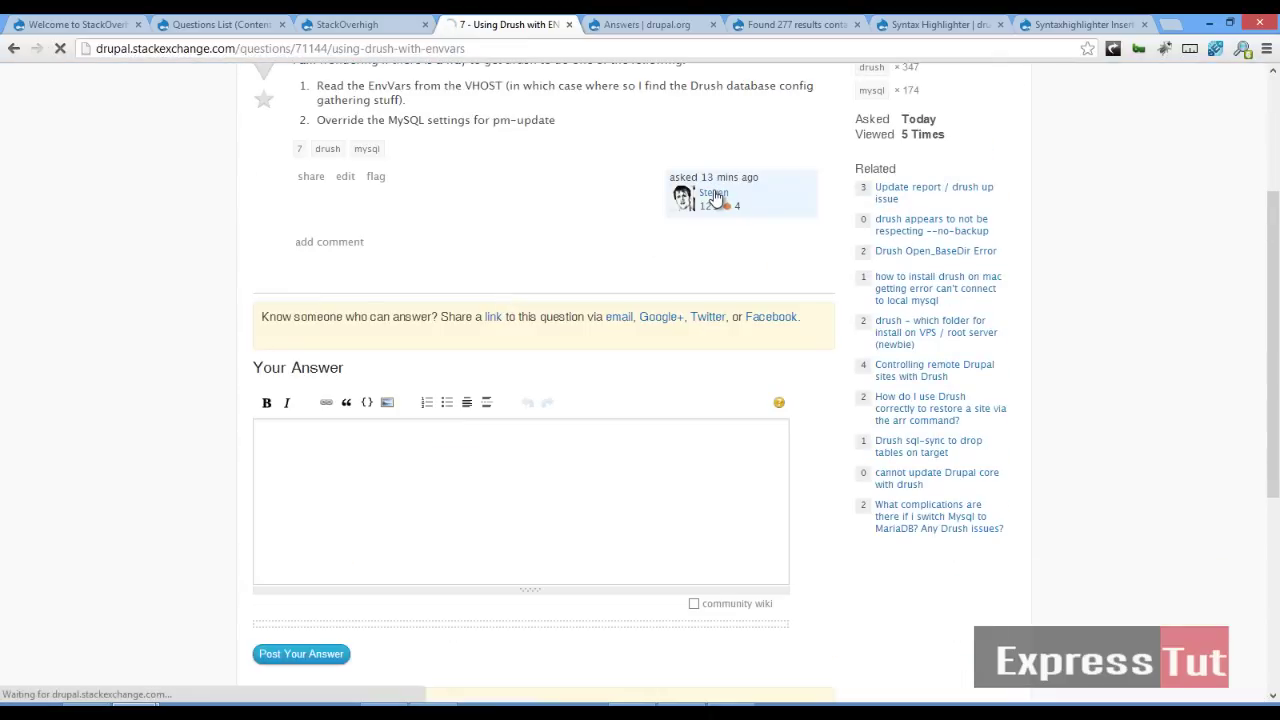
scroll(378, 314, "down", 2)
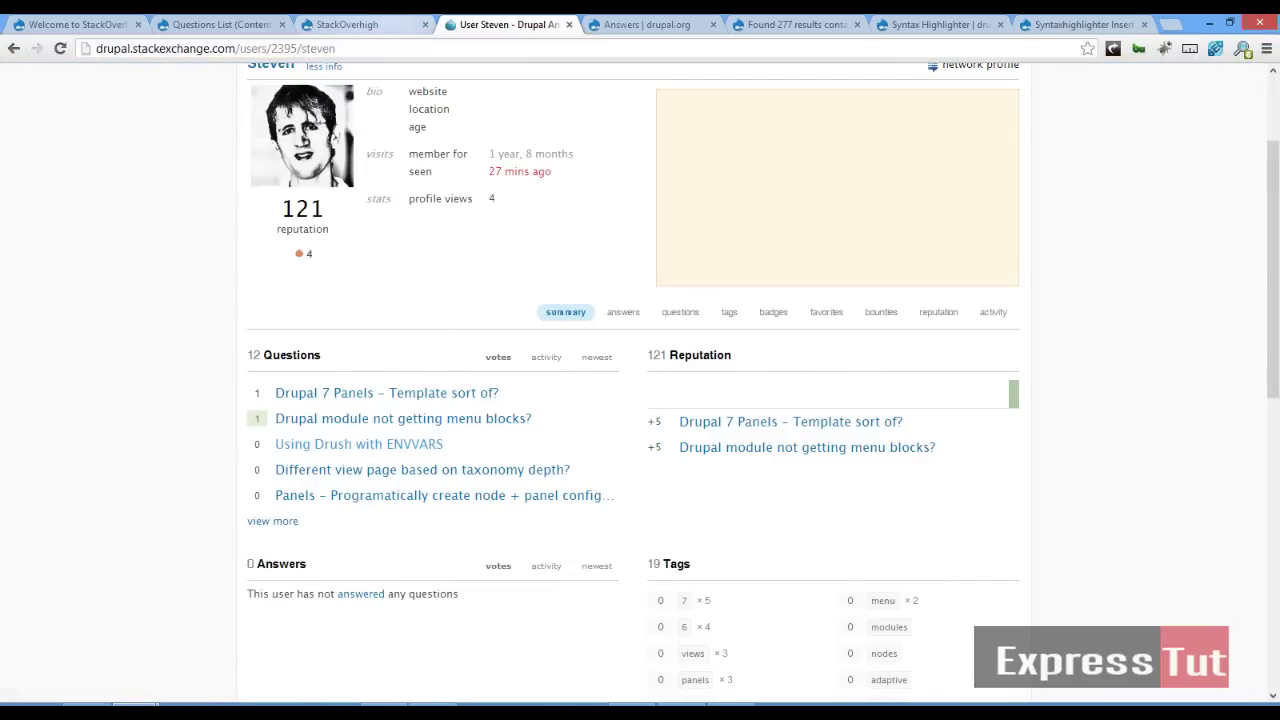
left_click(433, 712)
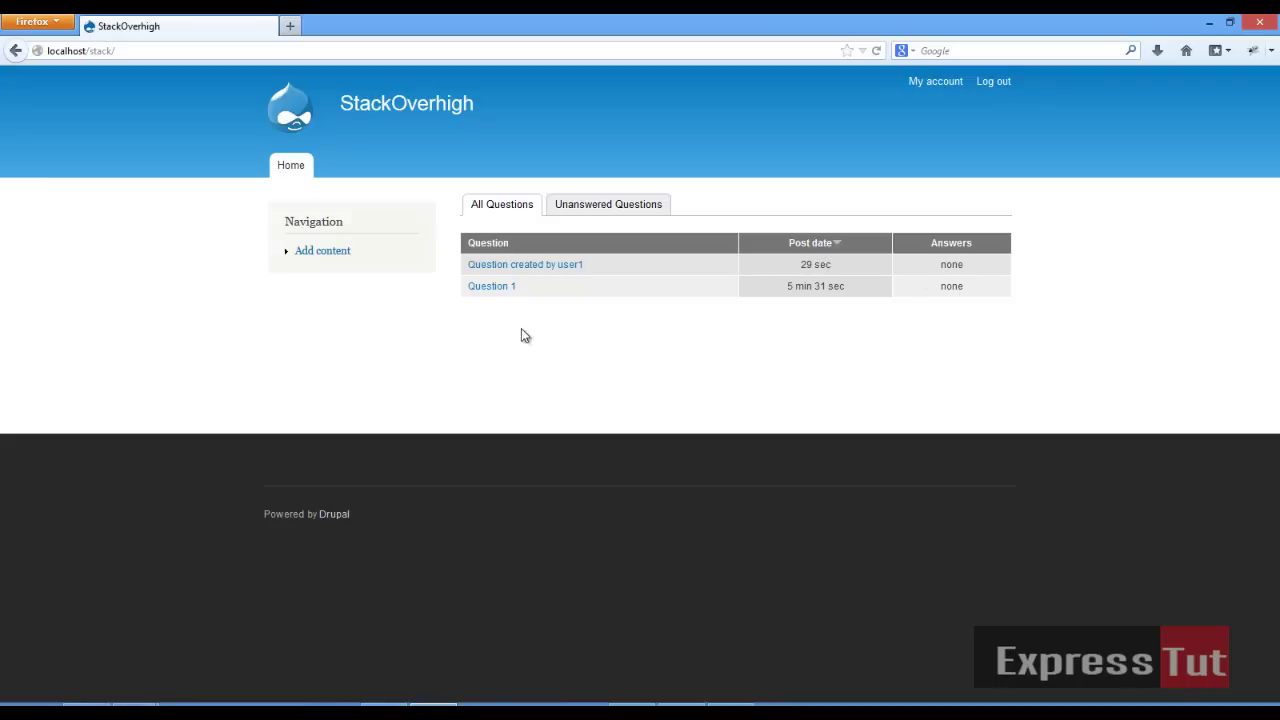
Go back to the StackOverhigh user window and open Question 1
mouse_move(433, 703)
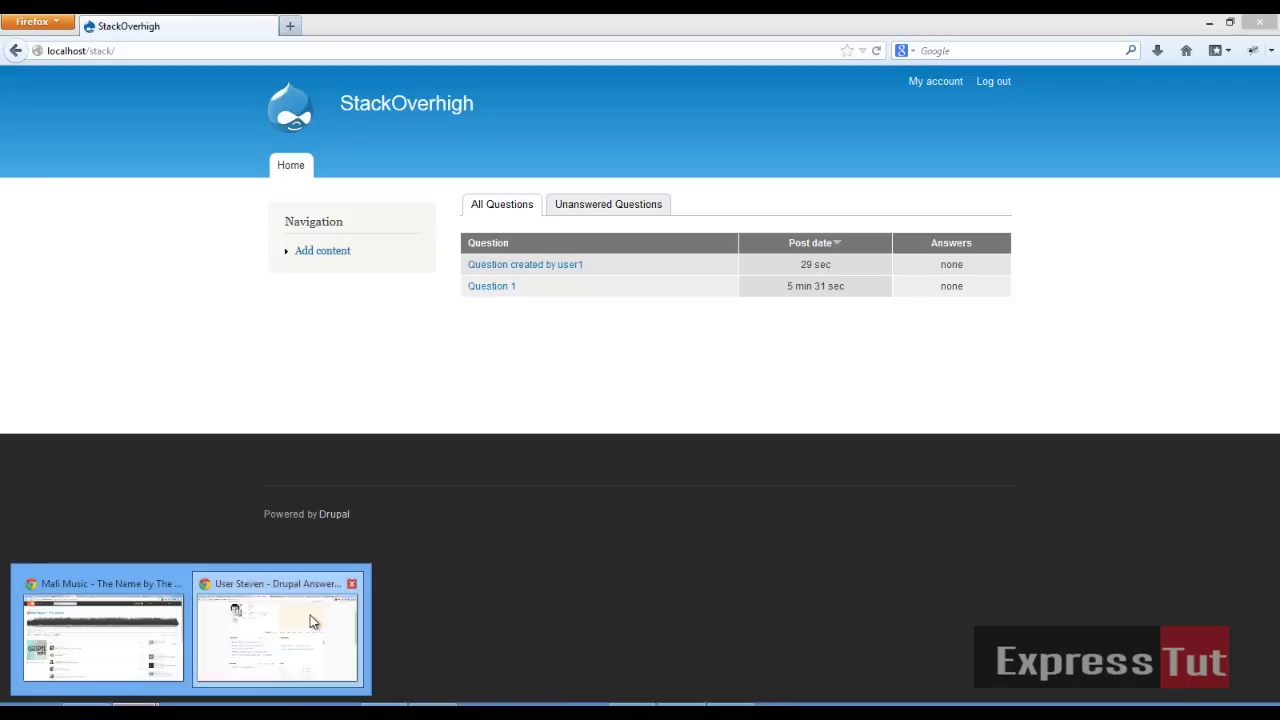
left_click(312, 620)
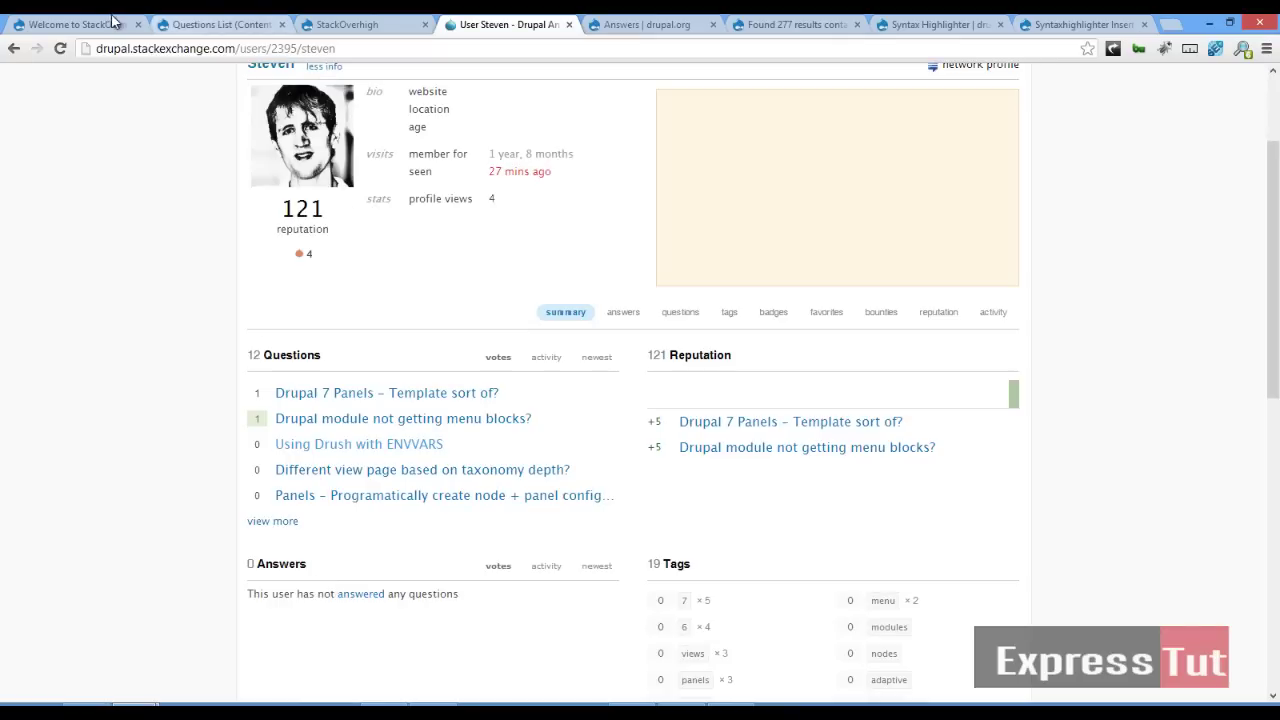
left_click(433, 703)
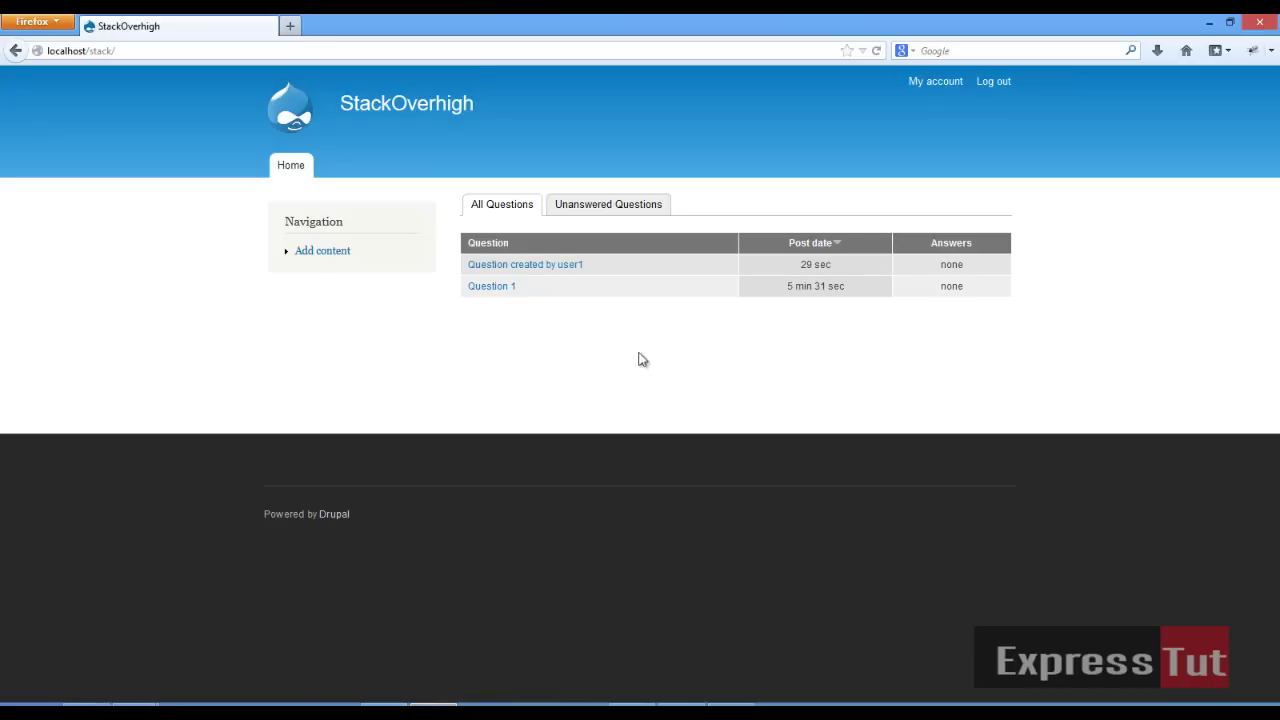
left_click(500, 294)
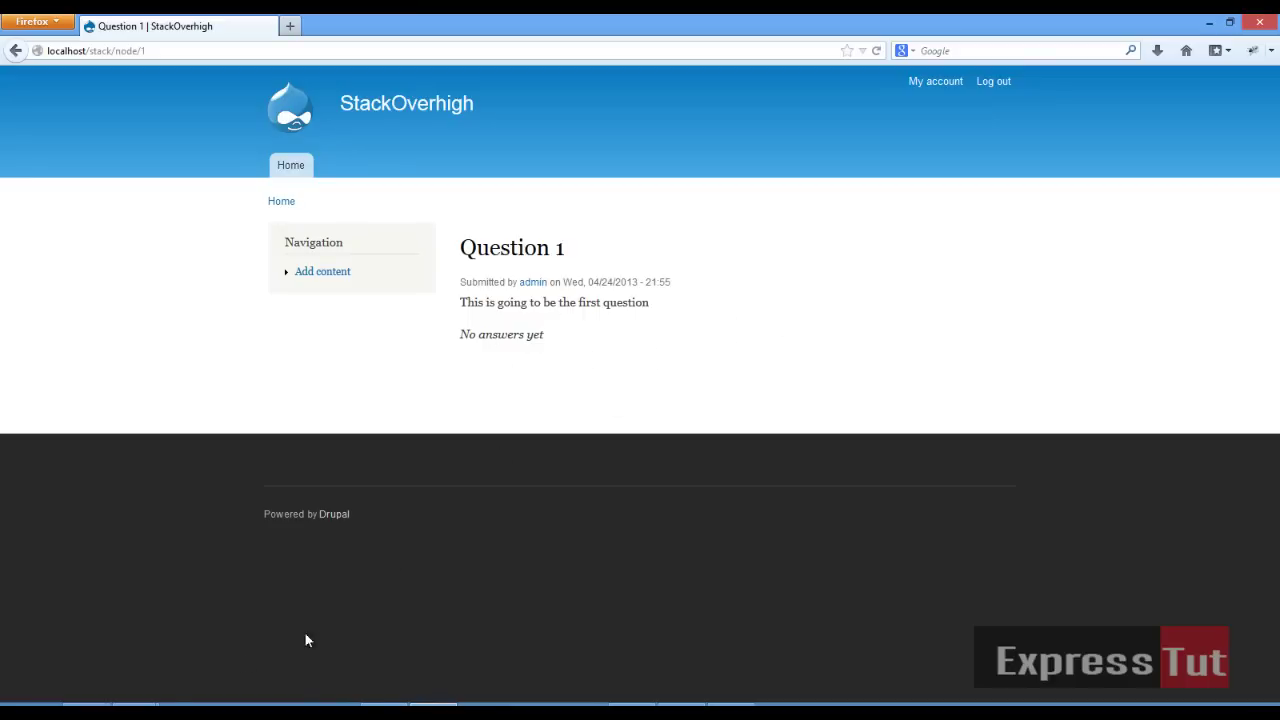
Return to the administrator's Questions List view settings
left_click(181, 694)
left_click(277, 637)
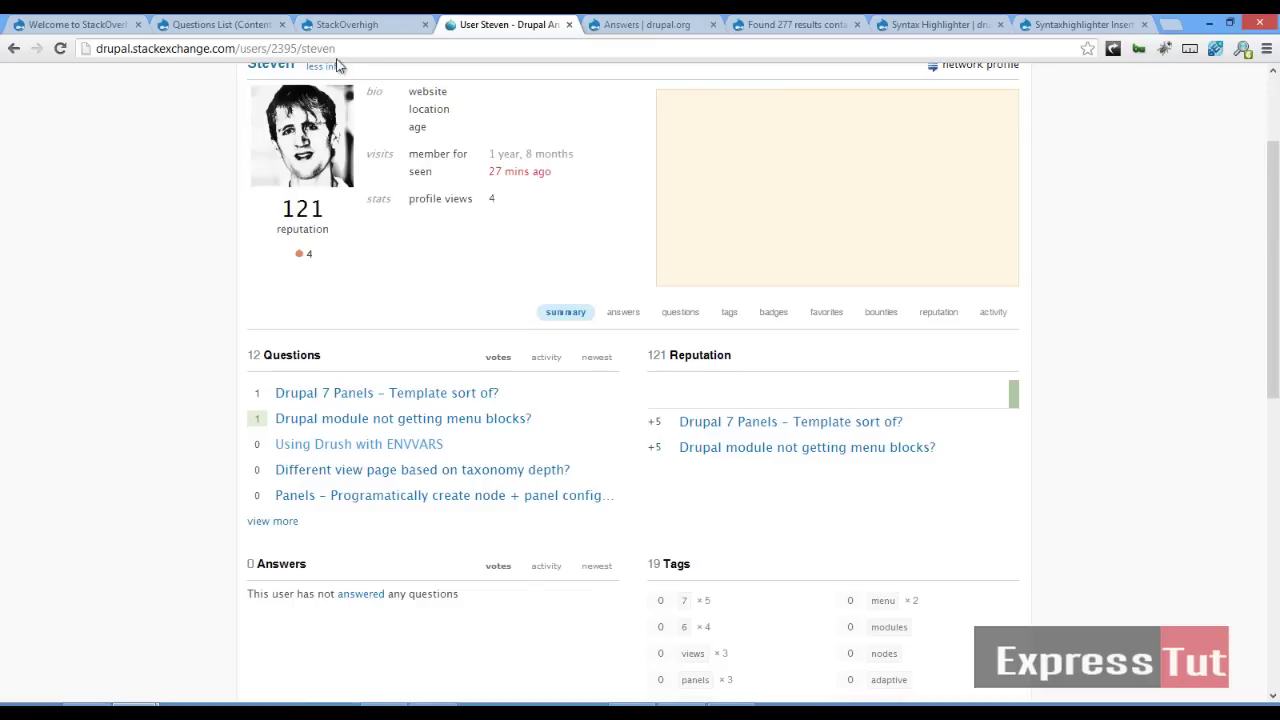
left_click(215, 24)
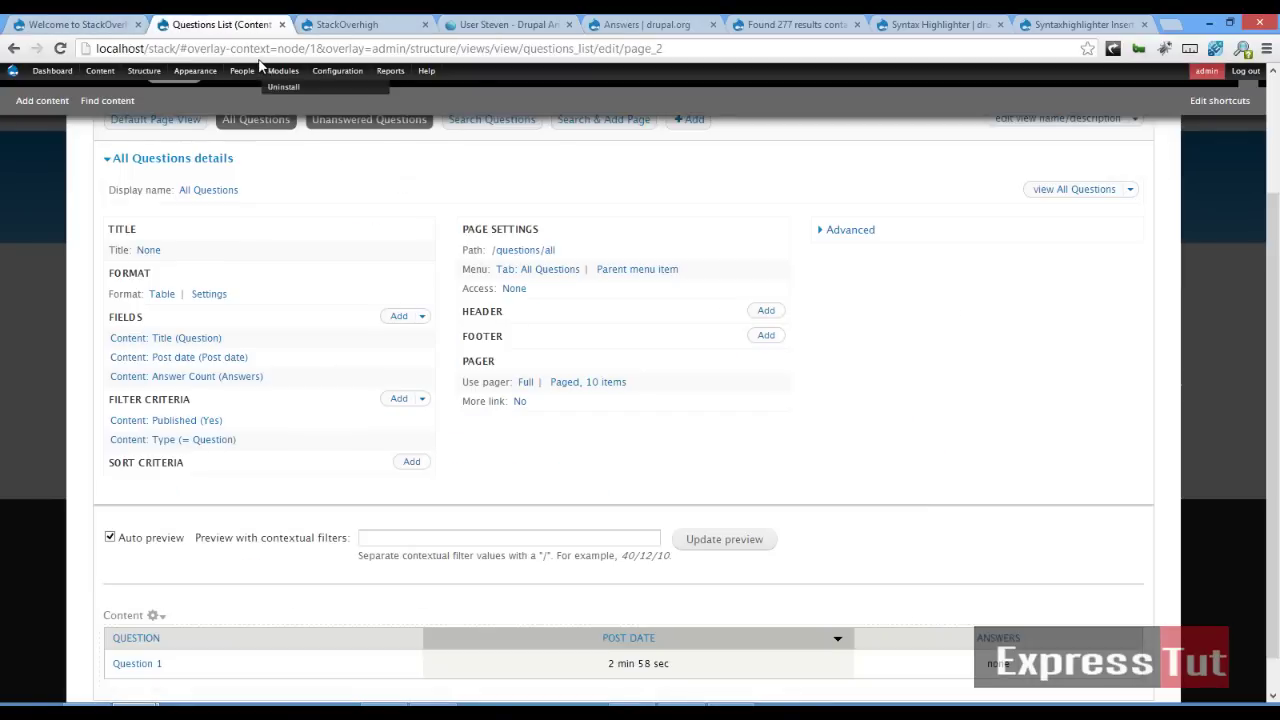
Grant Authenticated User the Answer create, edit own and delete own permissions, and save
mouse_move(242, 72)
left_click(246, 104)
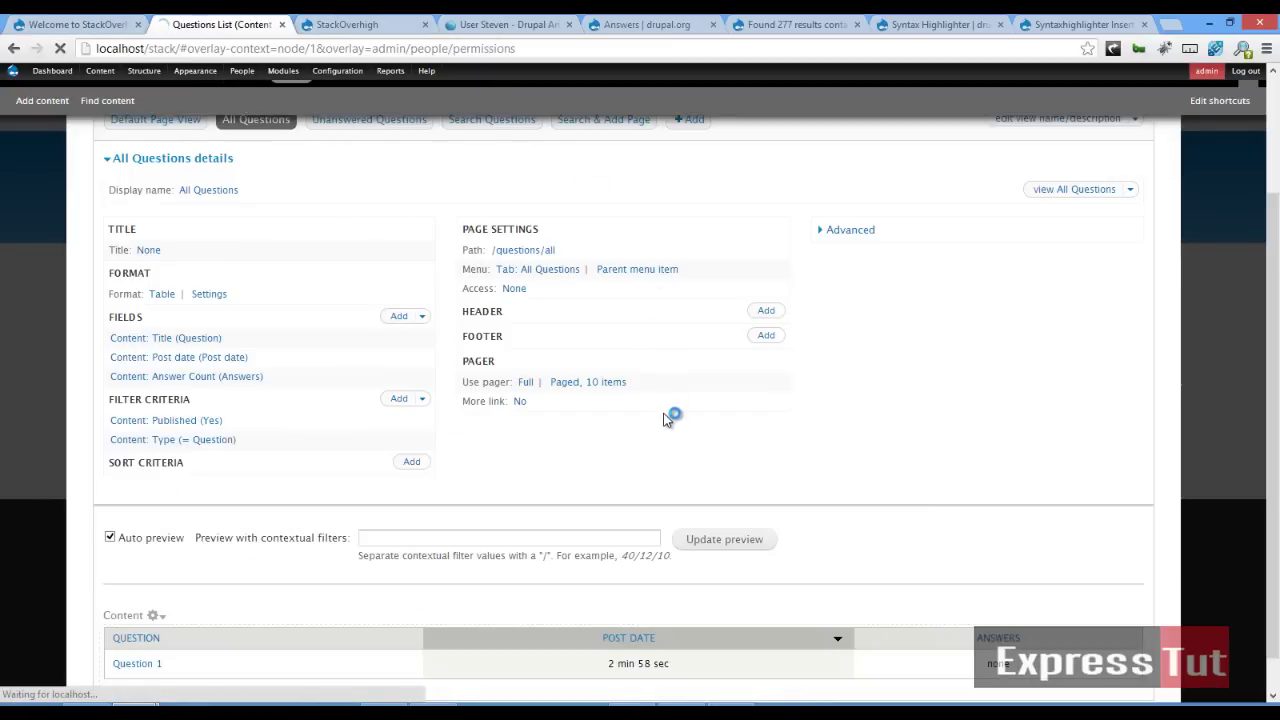
scroll(663, 432, "down", 15)
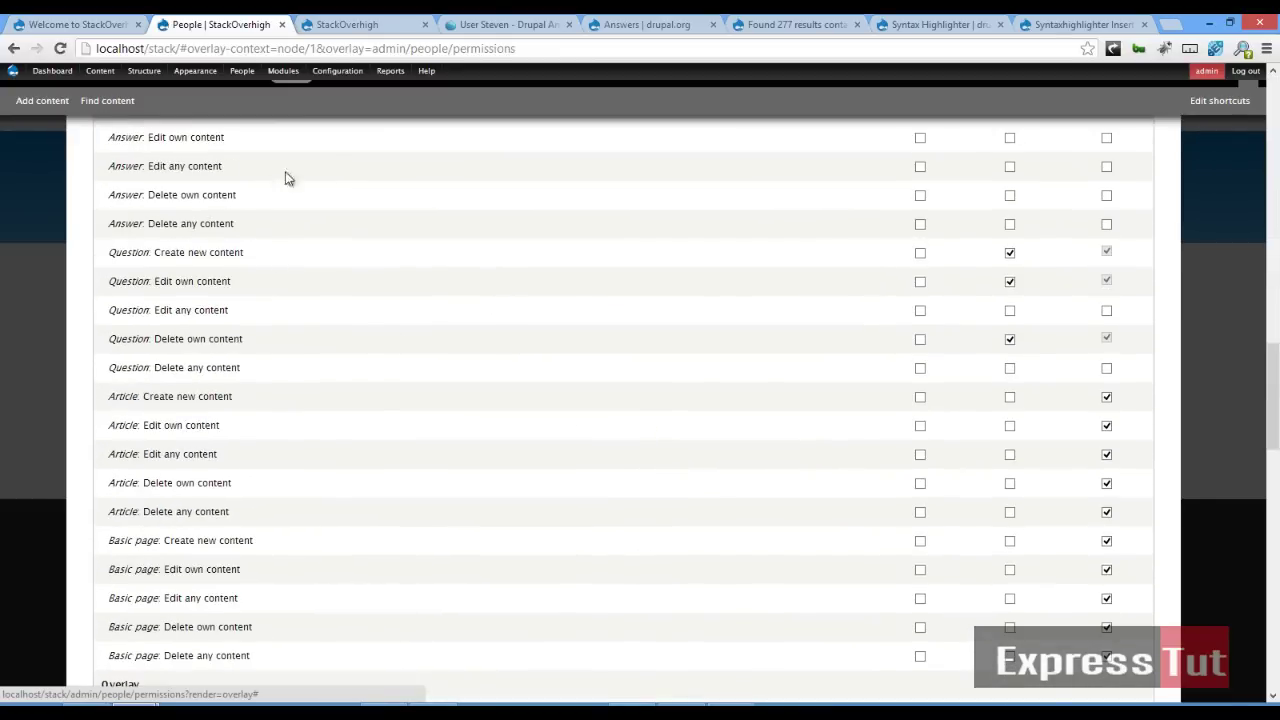
scroll(970, 212, "up", 1)
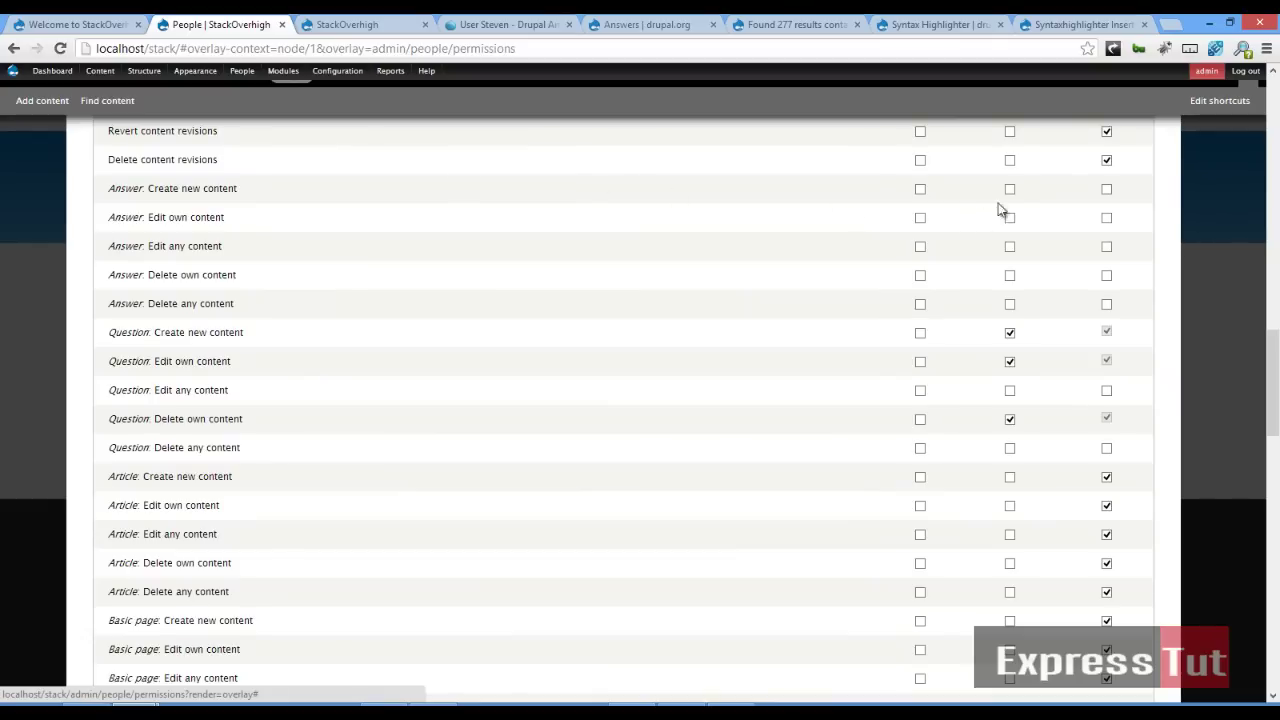
left_click(1010, 190)
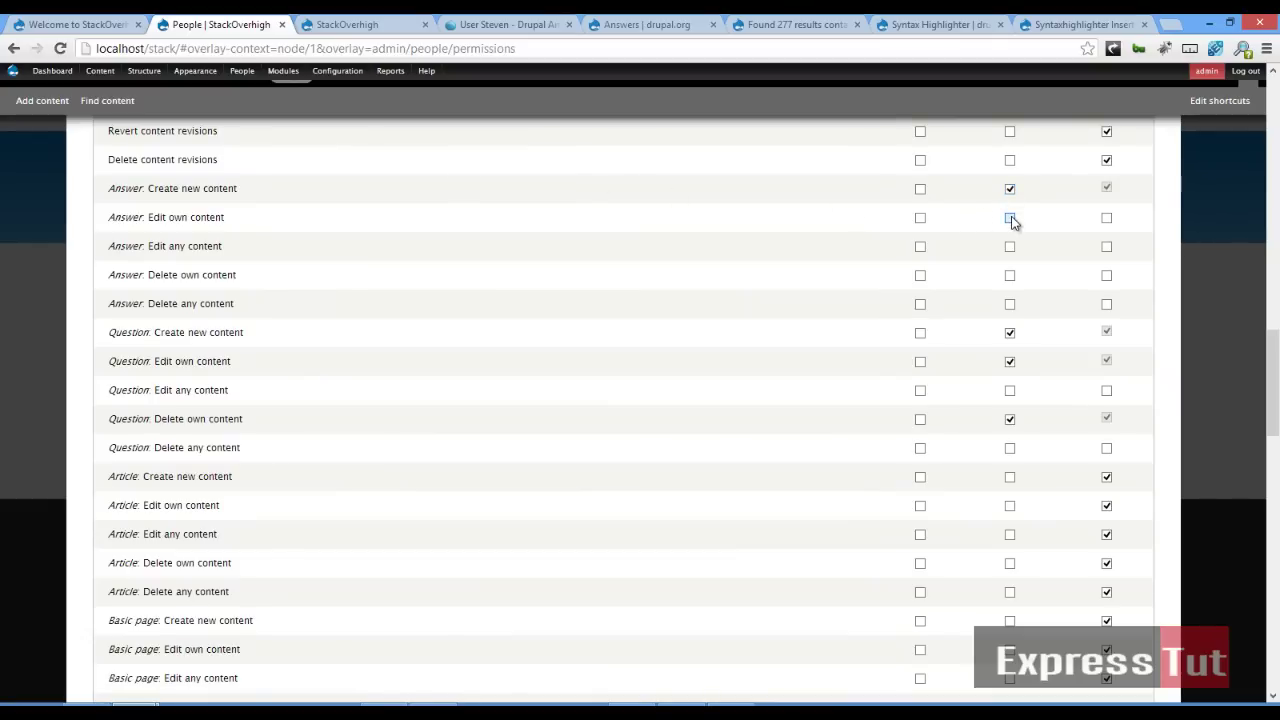
left_click(1010, 218)
left_click(1010, 276)
scroll(148, 416, "down", 20)
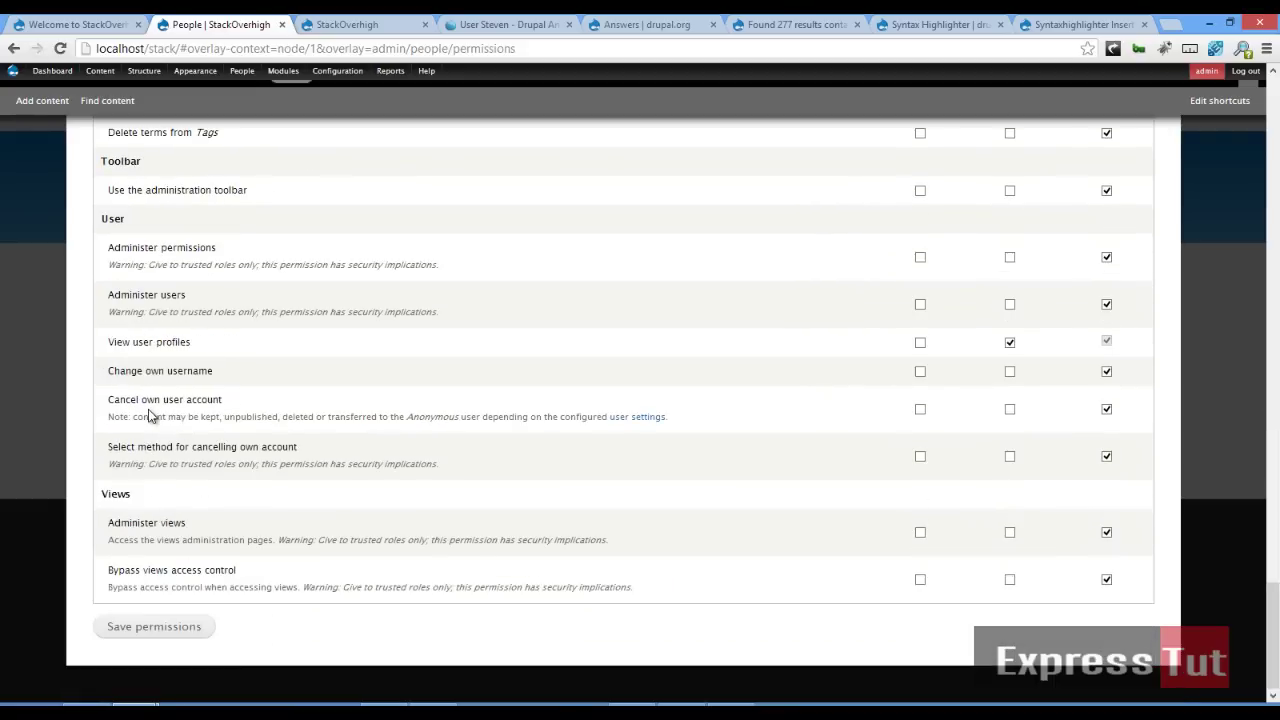
left_click(190, 627)
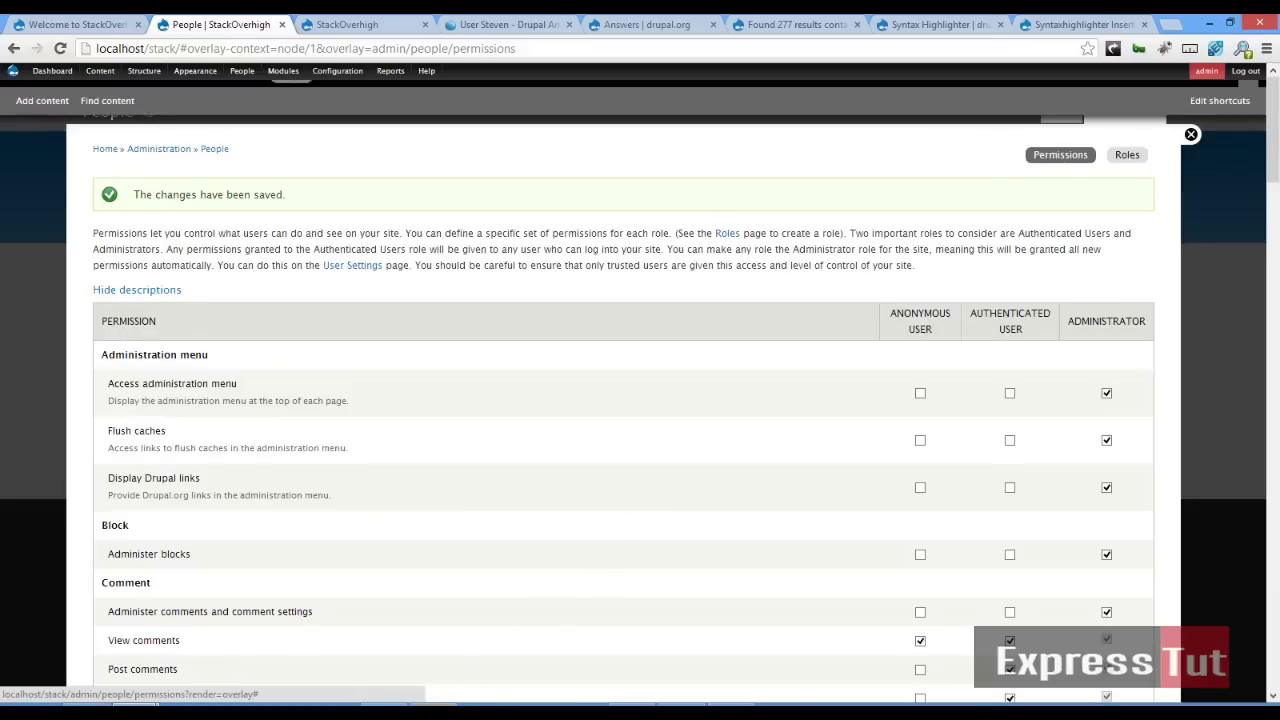
key("alt+Tab")
Reload Question 1 and start an answer titled 'This is the answer'
left_click(876, 51)
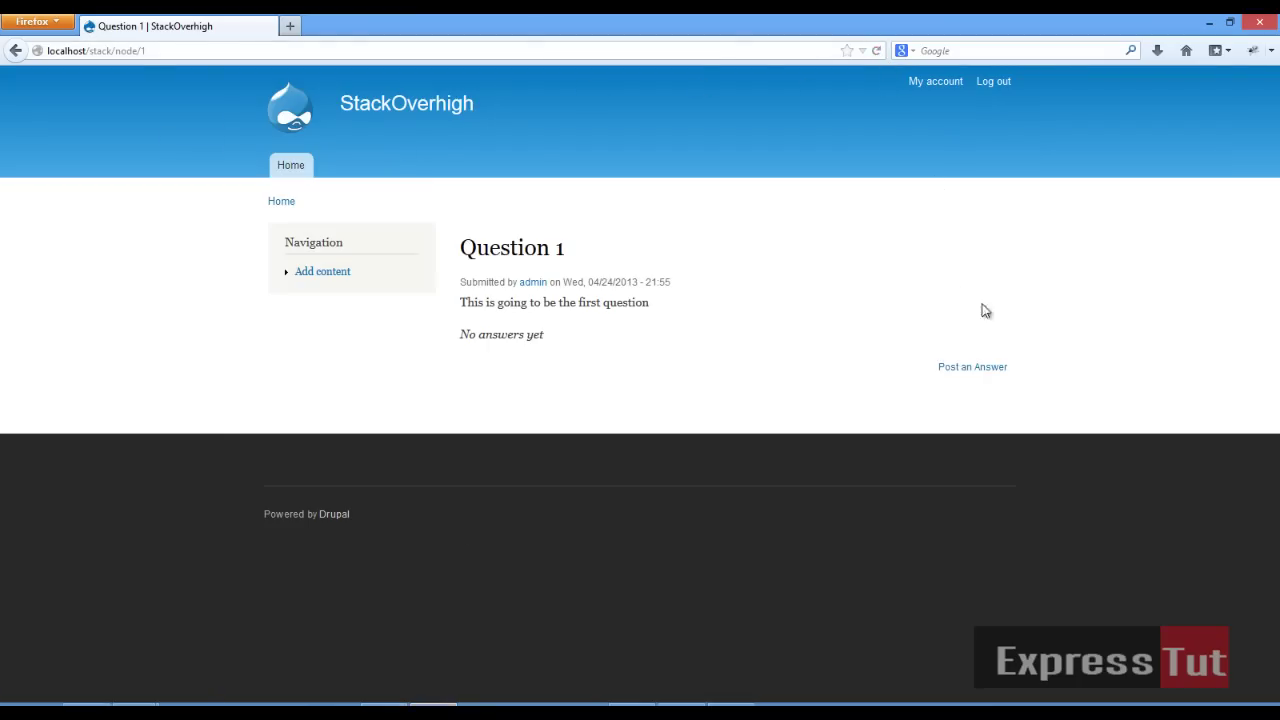
left_click(975, 368)
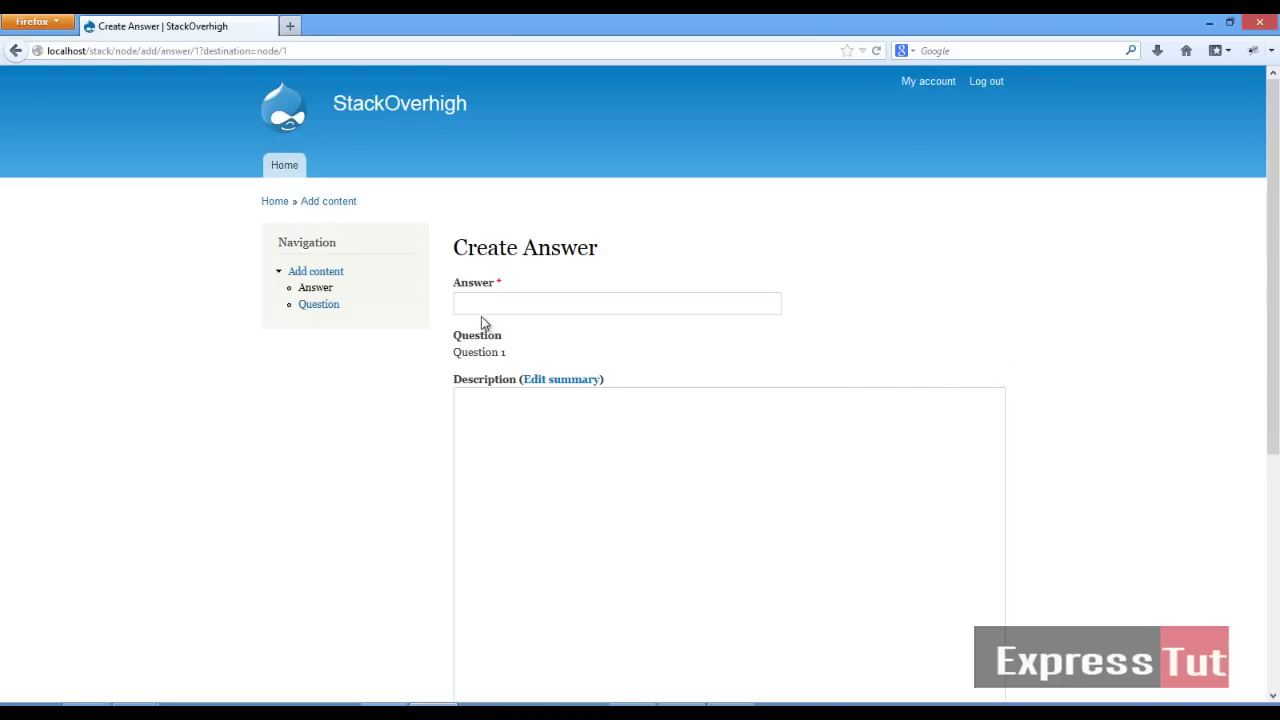
left_click(482, 308)
type("This is the answer")
key("Tab")
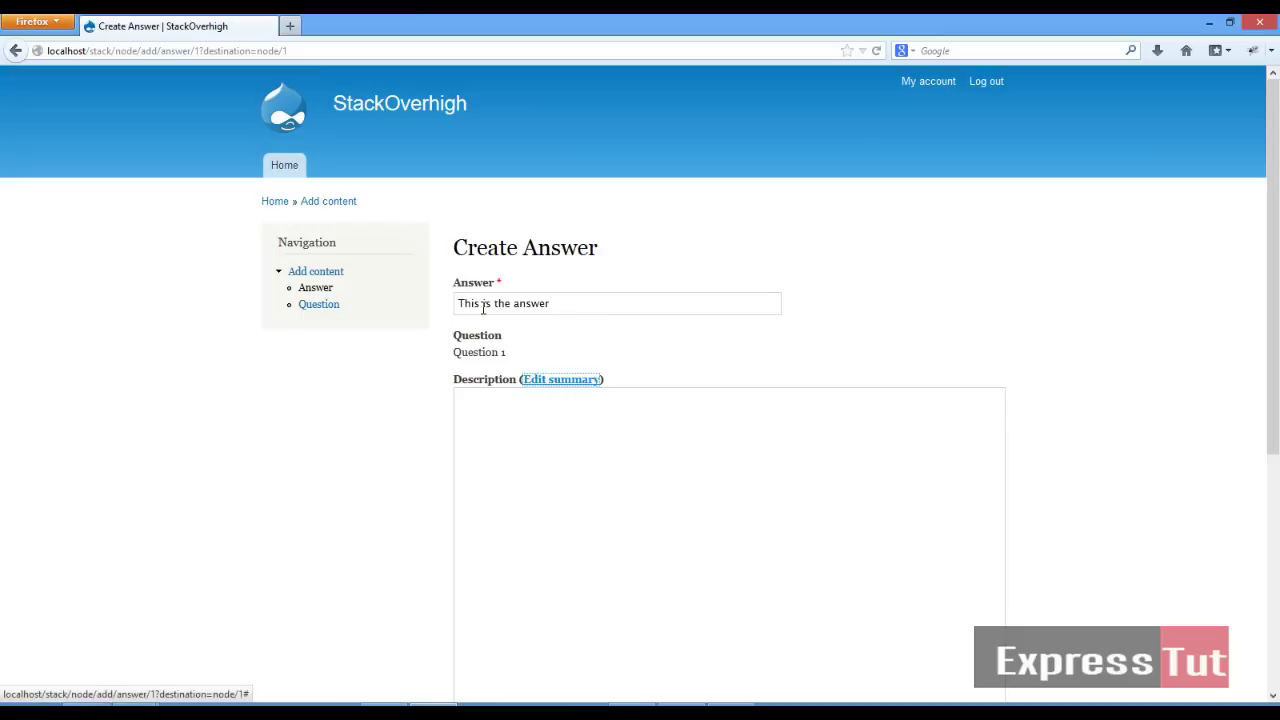
key("Tab")
Add the description 'Answer to the admin question' and post the answer
type("Ans")
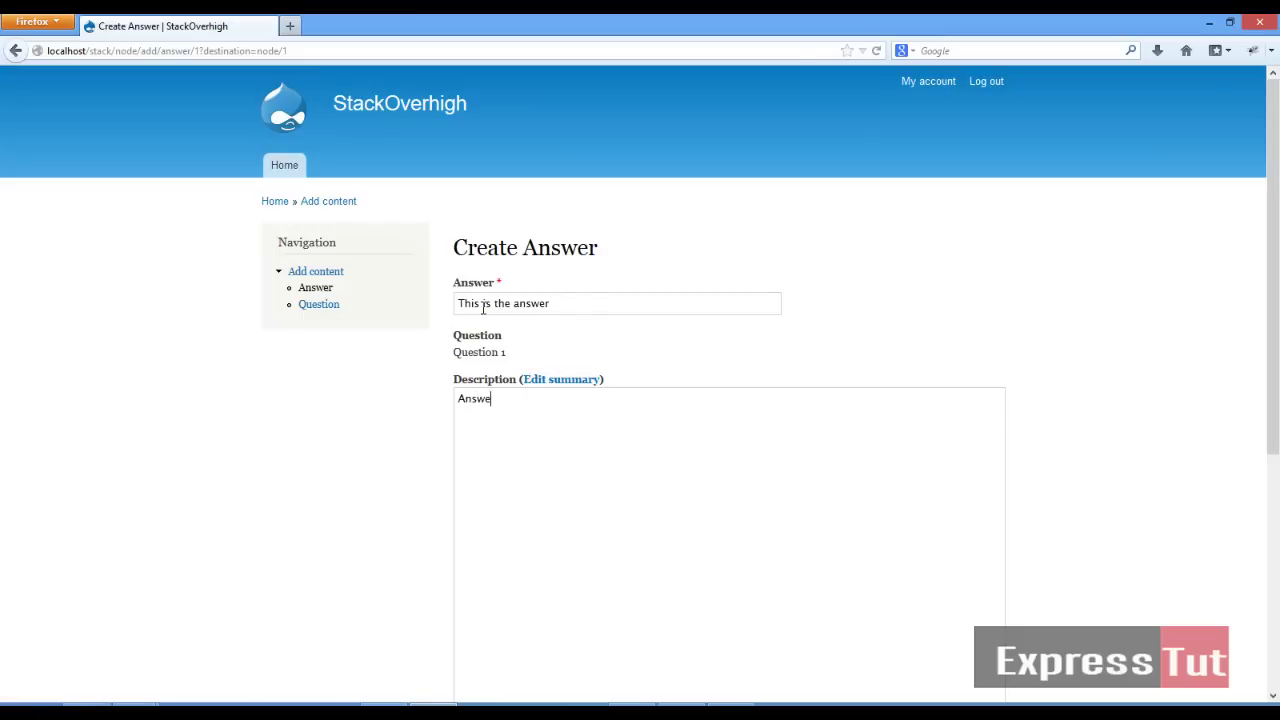
type("wer to the admin w")
key("BackSpace")
key("BackSpace")
key("BackSpace")
type("que")
scroll(531, 423, "down", 6)
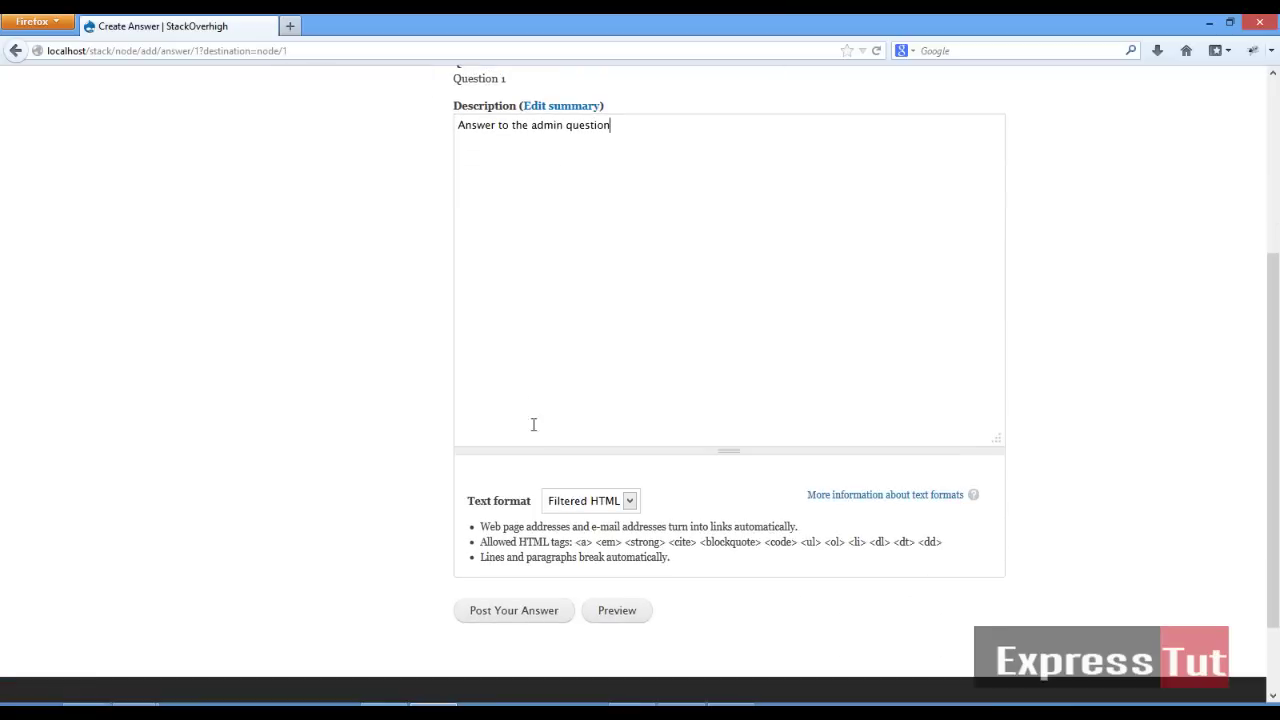
left_click(518, 524)
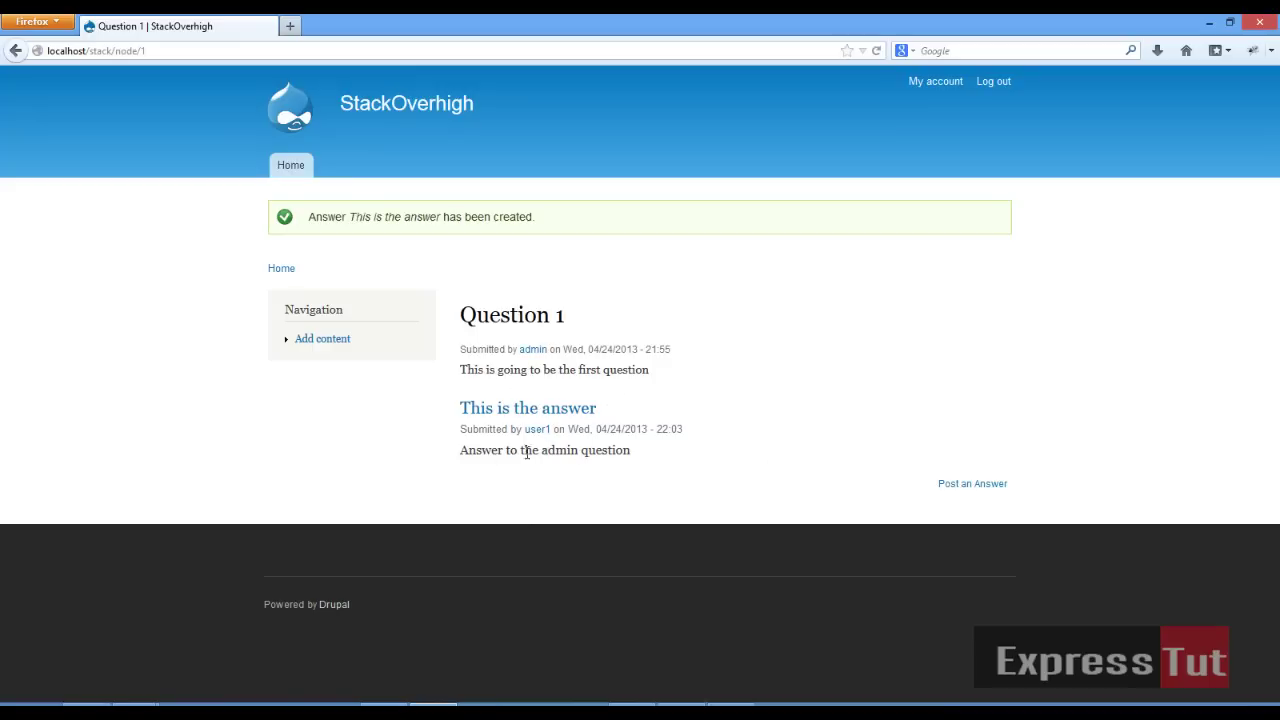
In the admin window, reload the front page and compare the Unanswered and All Questions lists
mouse_move(135, 712)
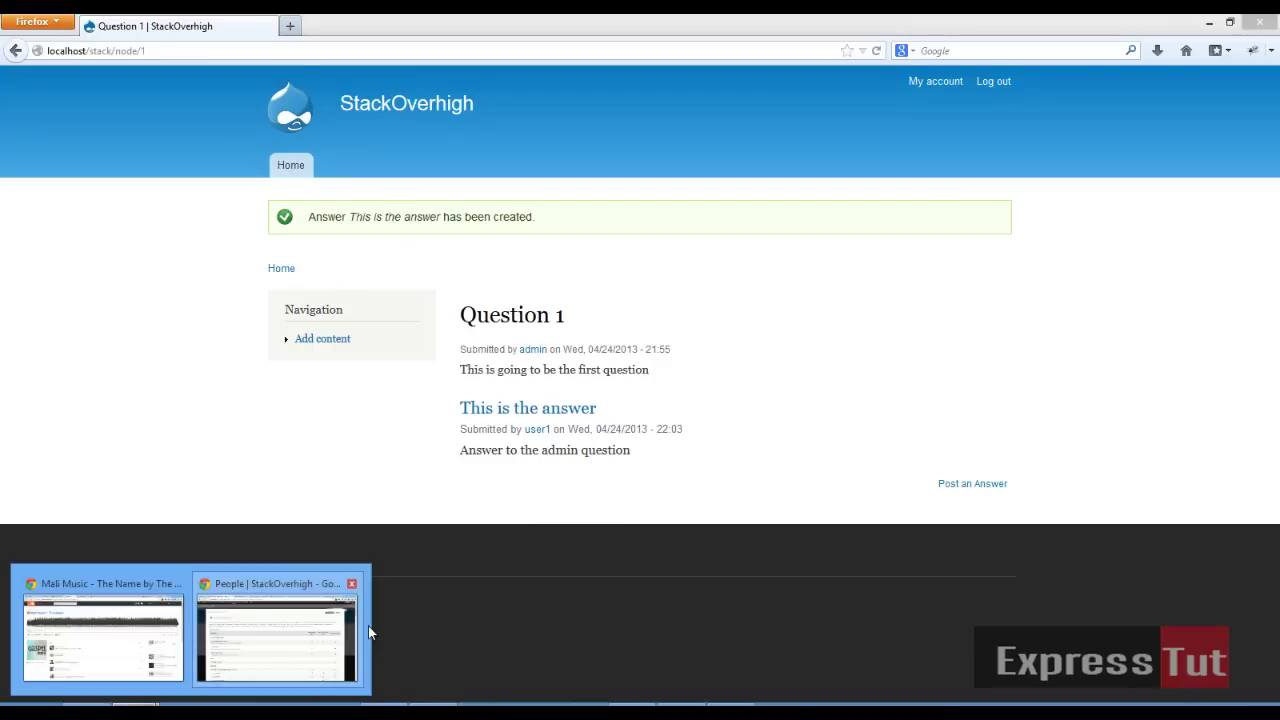
left_click(360, 610)
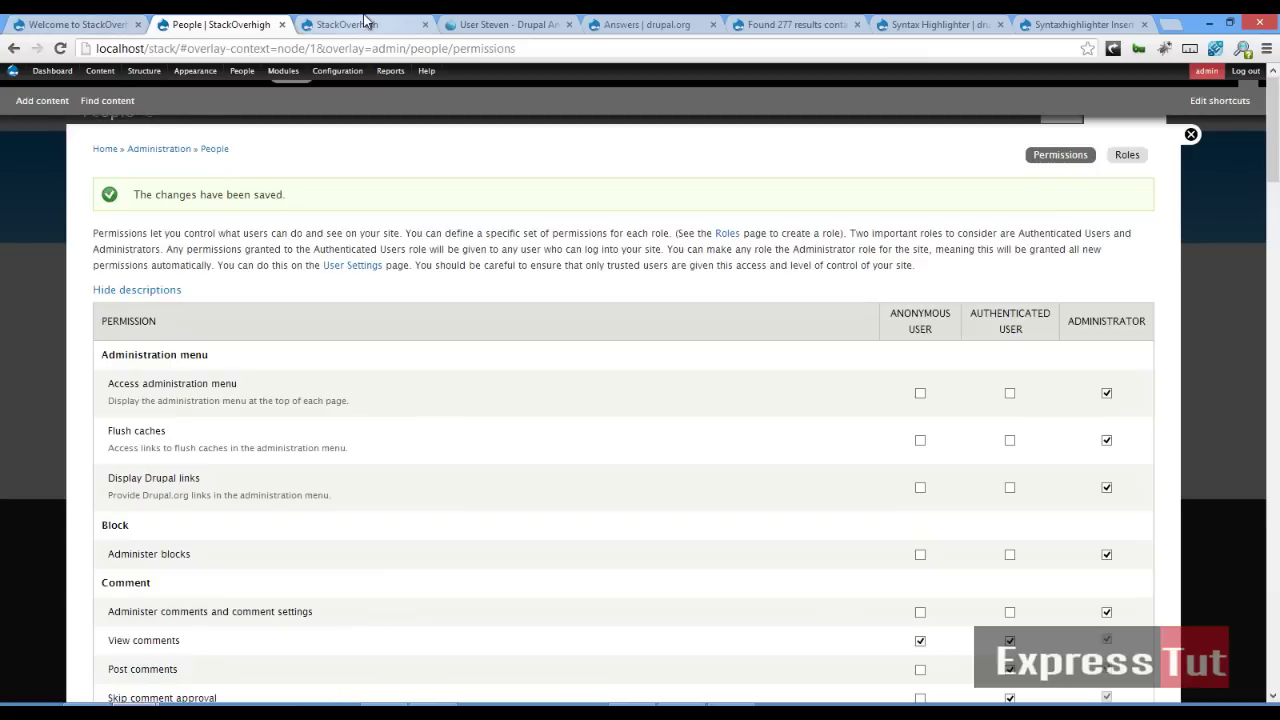
left_click(75, 24)
left_click(284, 232)
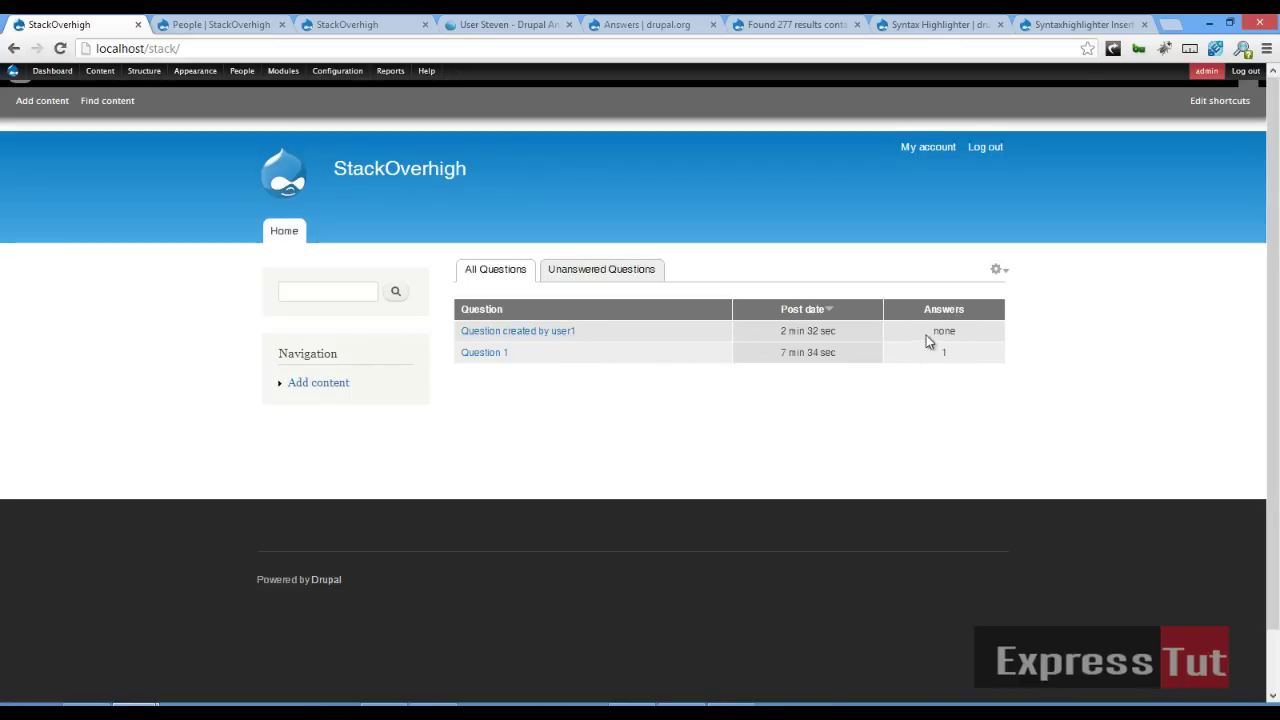
left_click(585, 285)
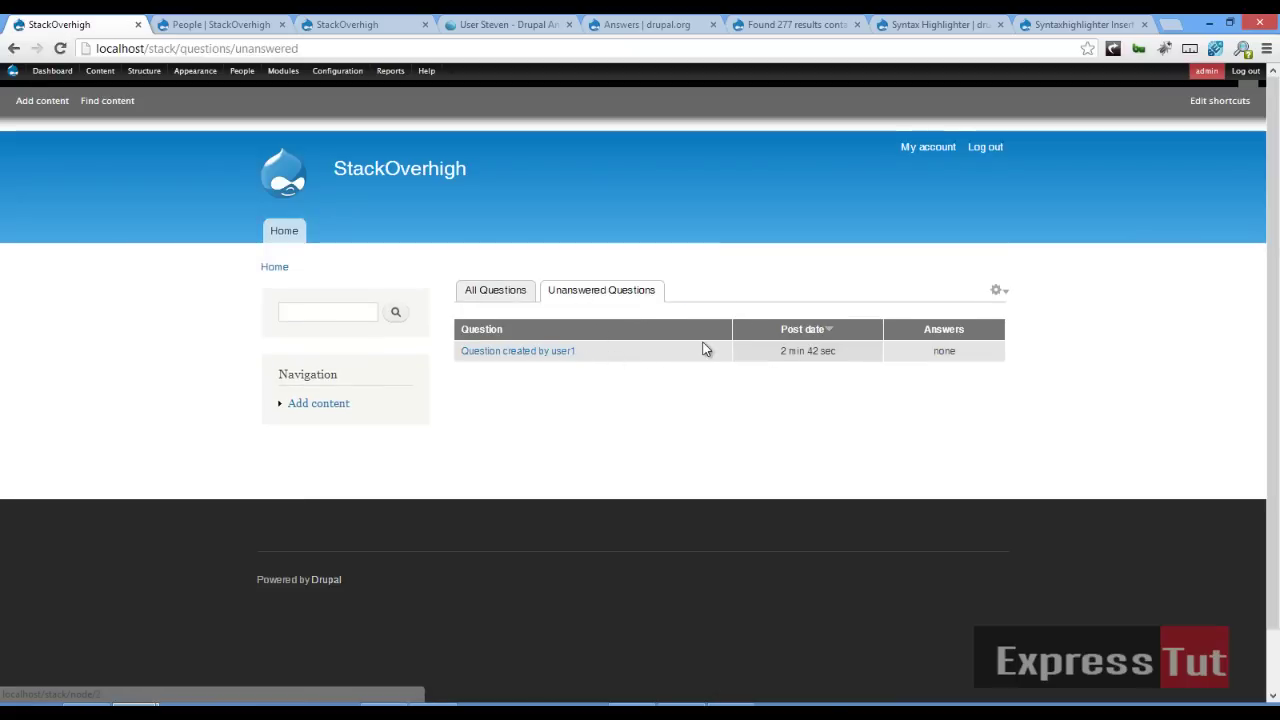
left_click(521, 292)
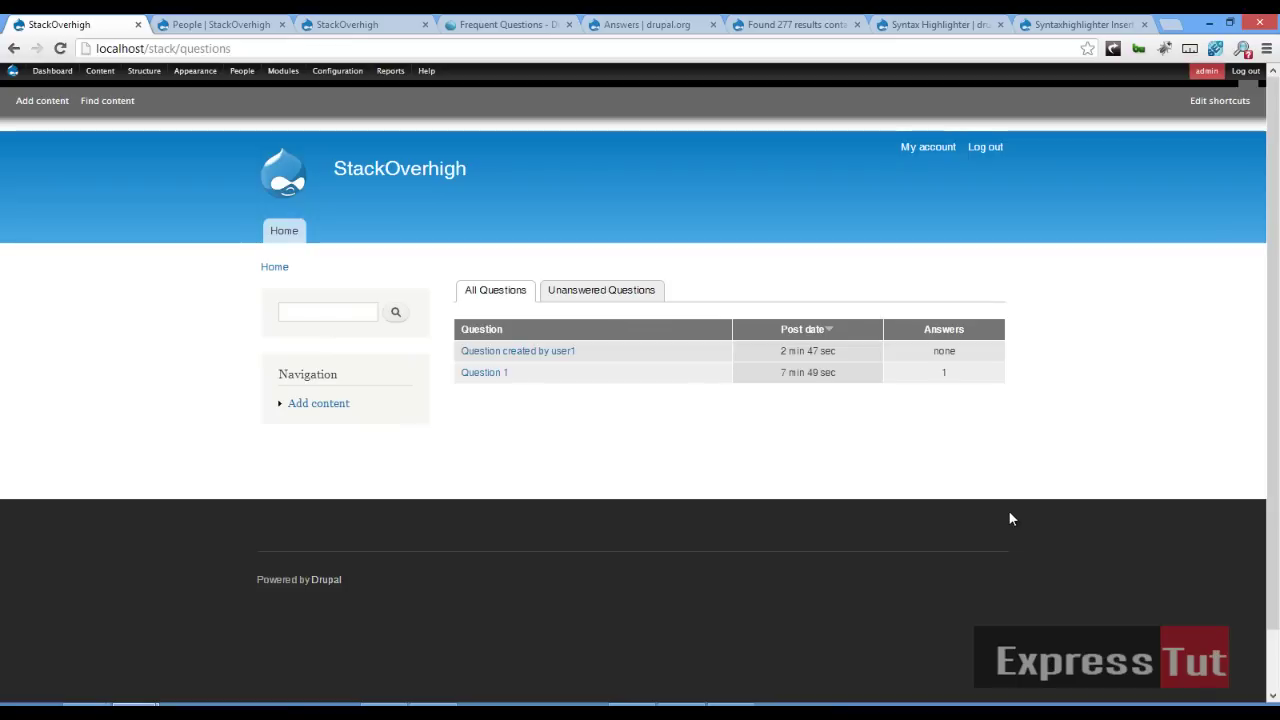